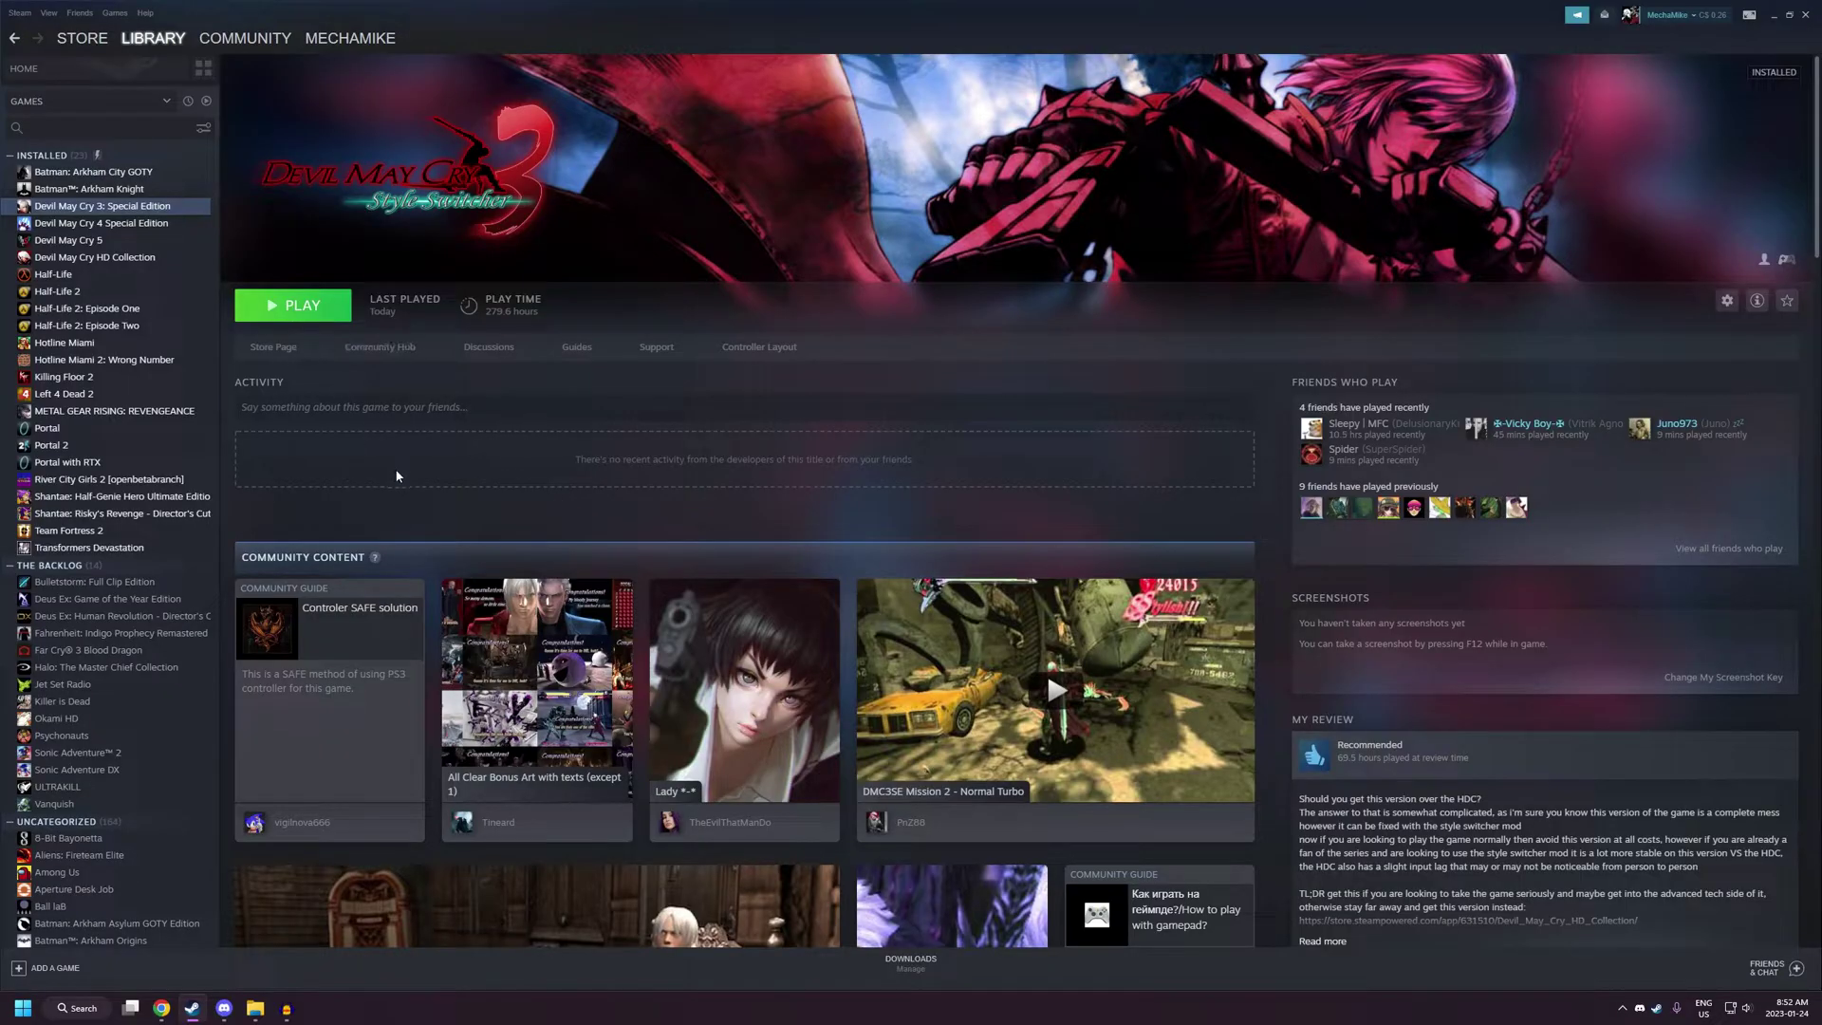
- Open the local files folder of Devil May Cry 3: Special Edition from the game library and bring it up on the desktop
right_click(180, 207)
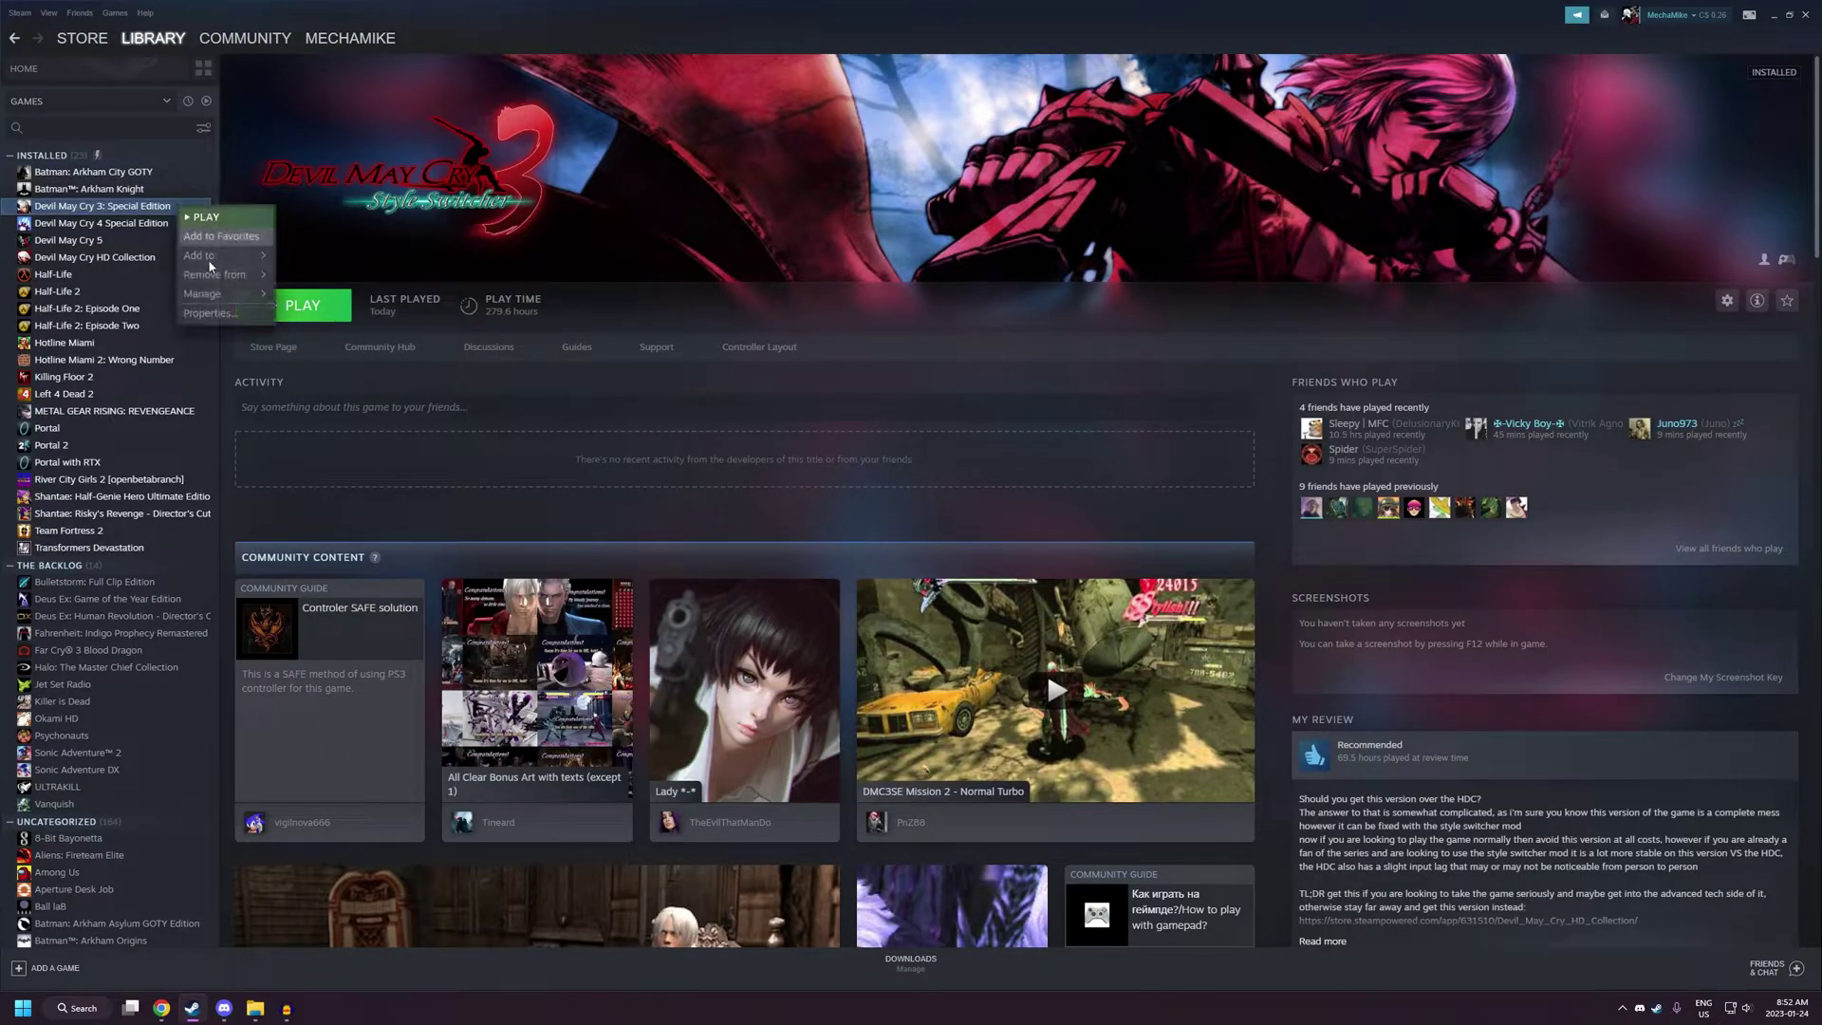
mouse_move(226, 295)
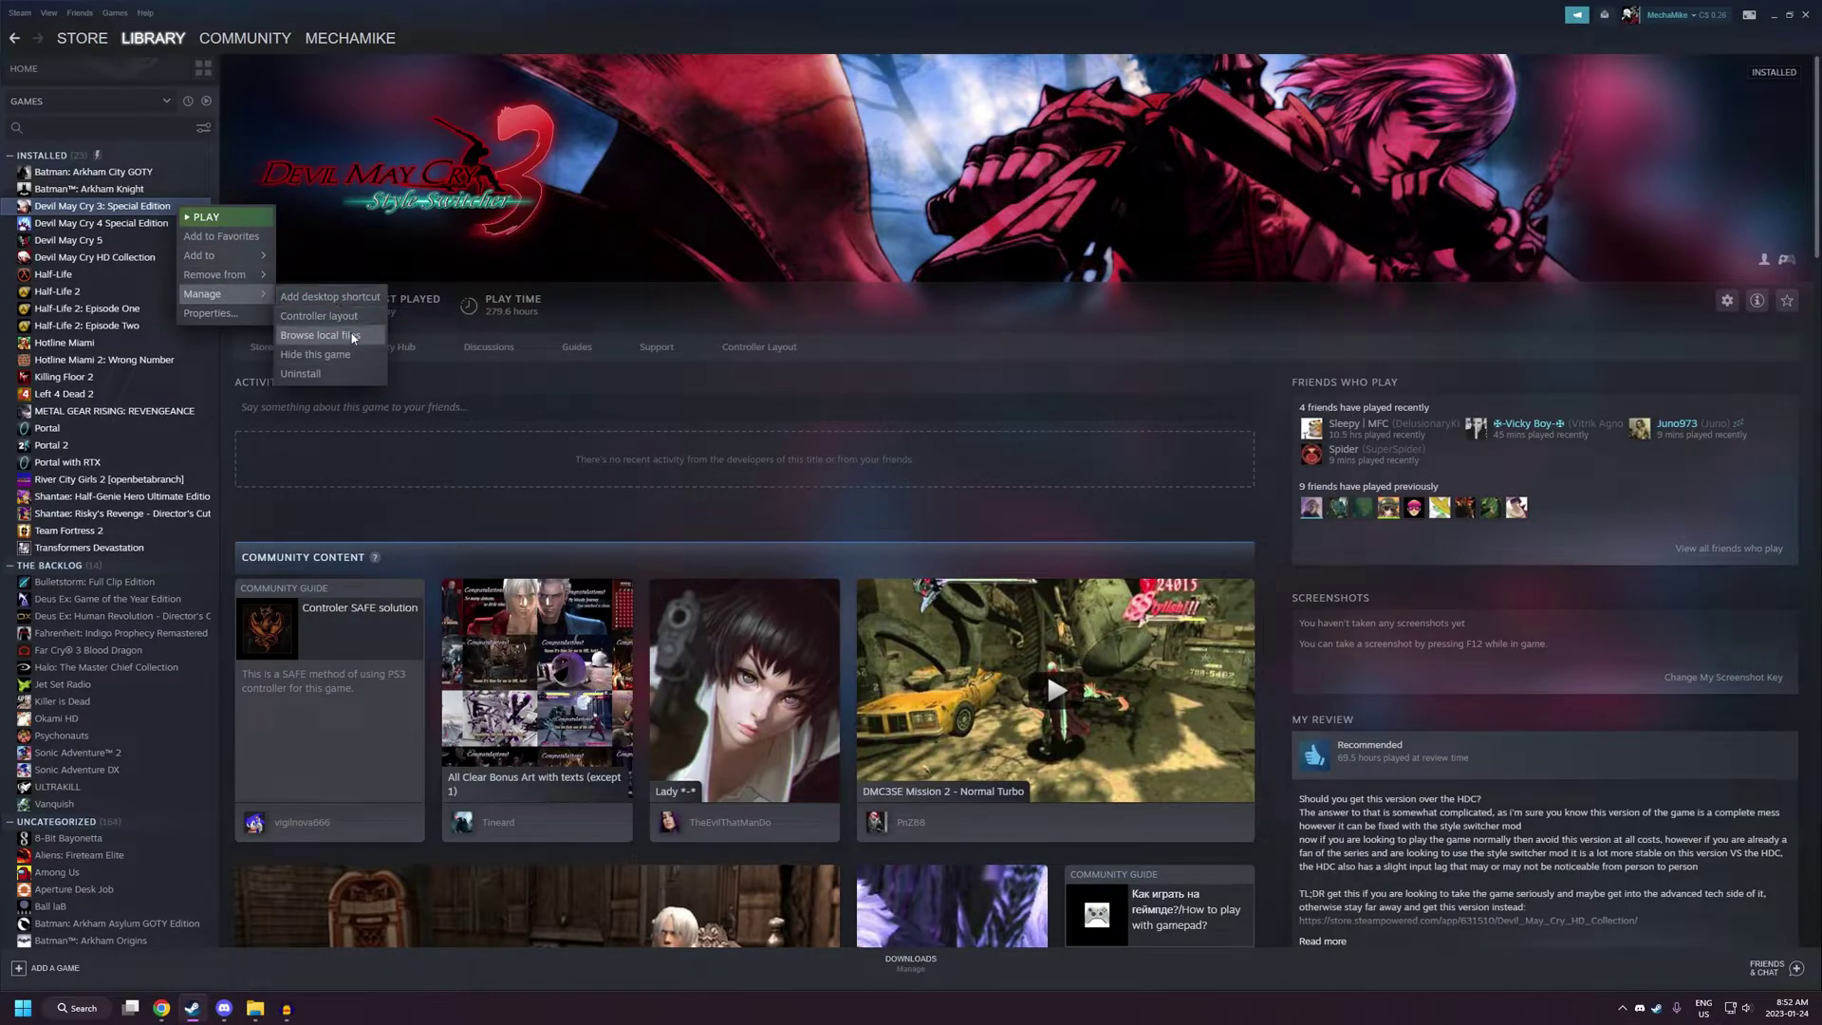
left_click(323, 335)
left_click(1773, 14)
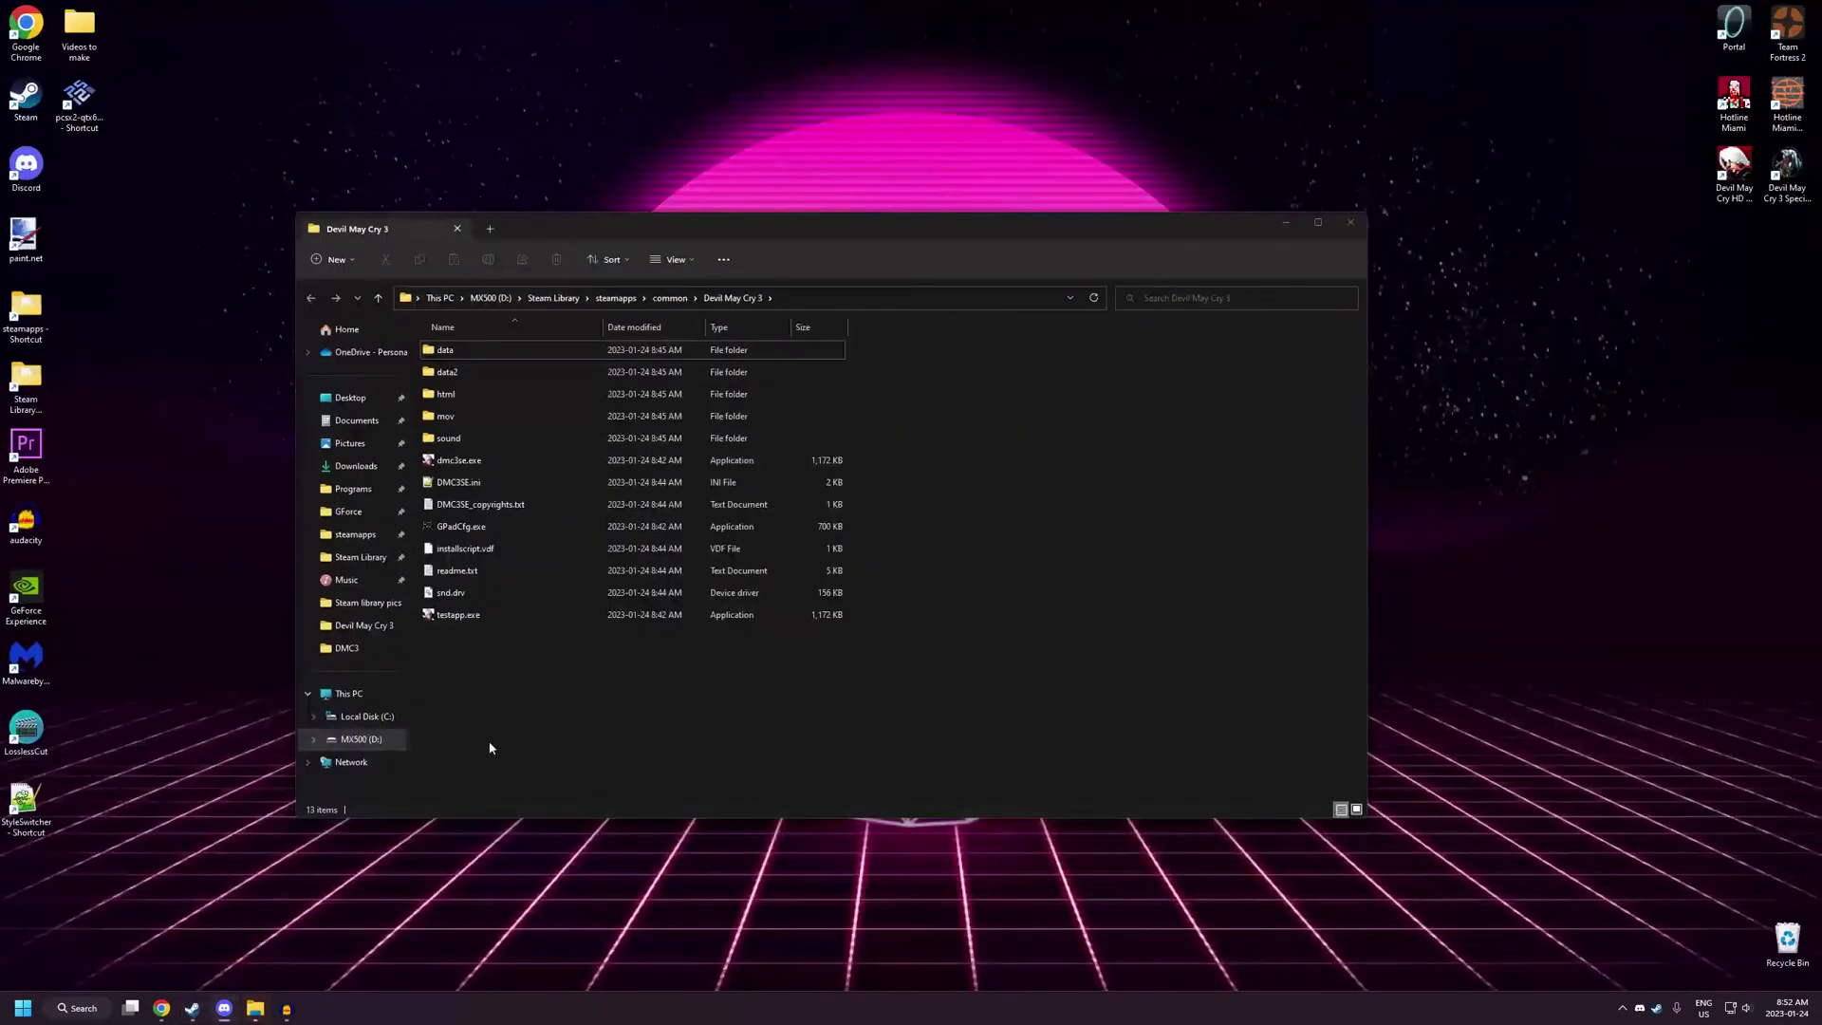
left_click_drag(812, 216, 934, 180)
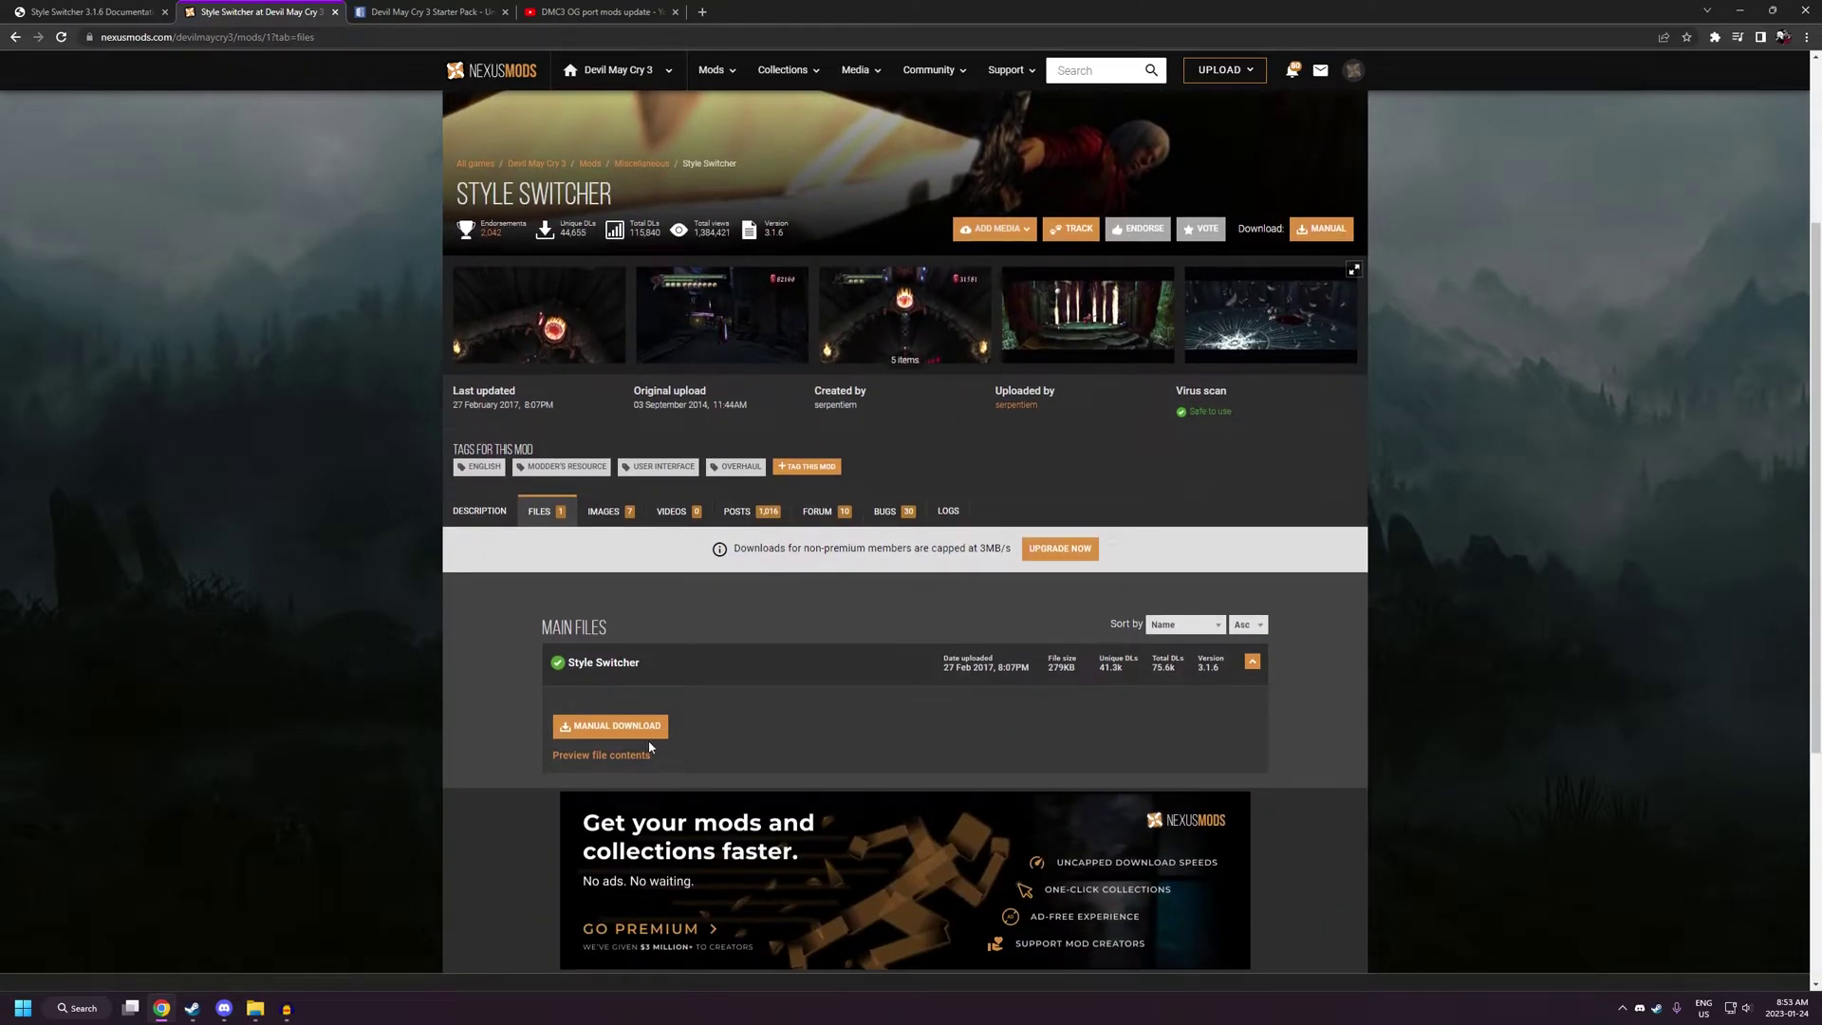
- Manually download Style Switcher-1-3-1-6.zip from Nexus Mods with the slow download option and save it to the Desktop
left_click(626, 729)
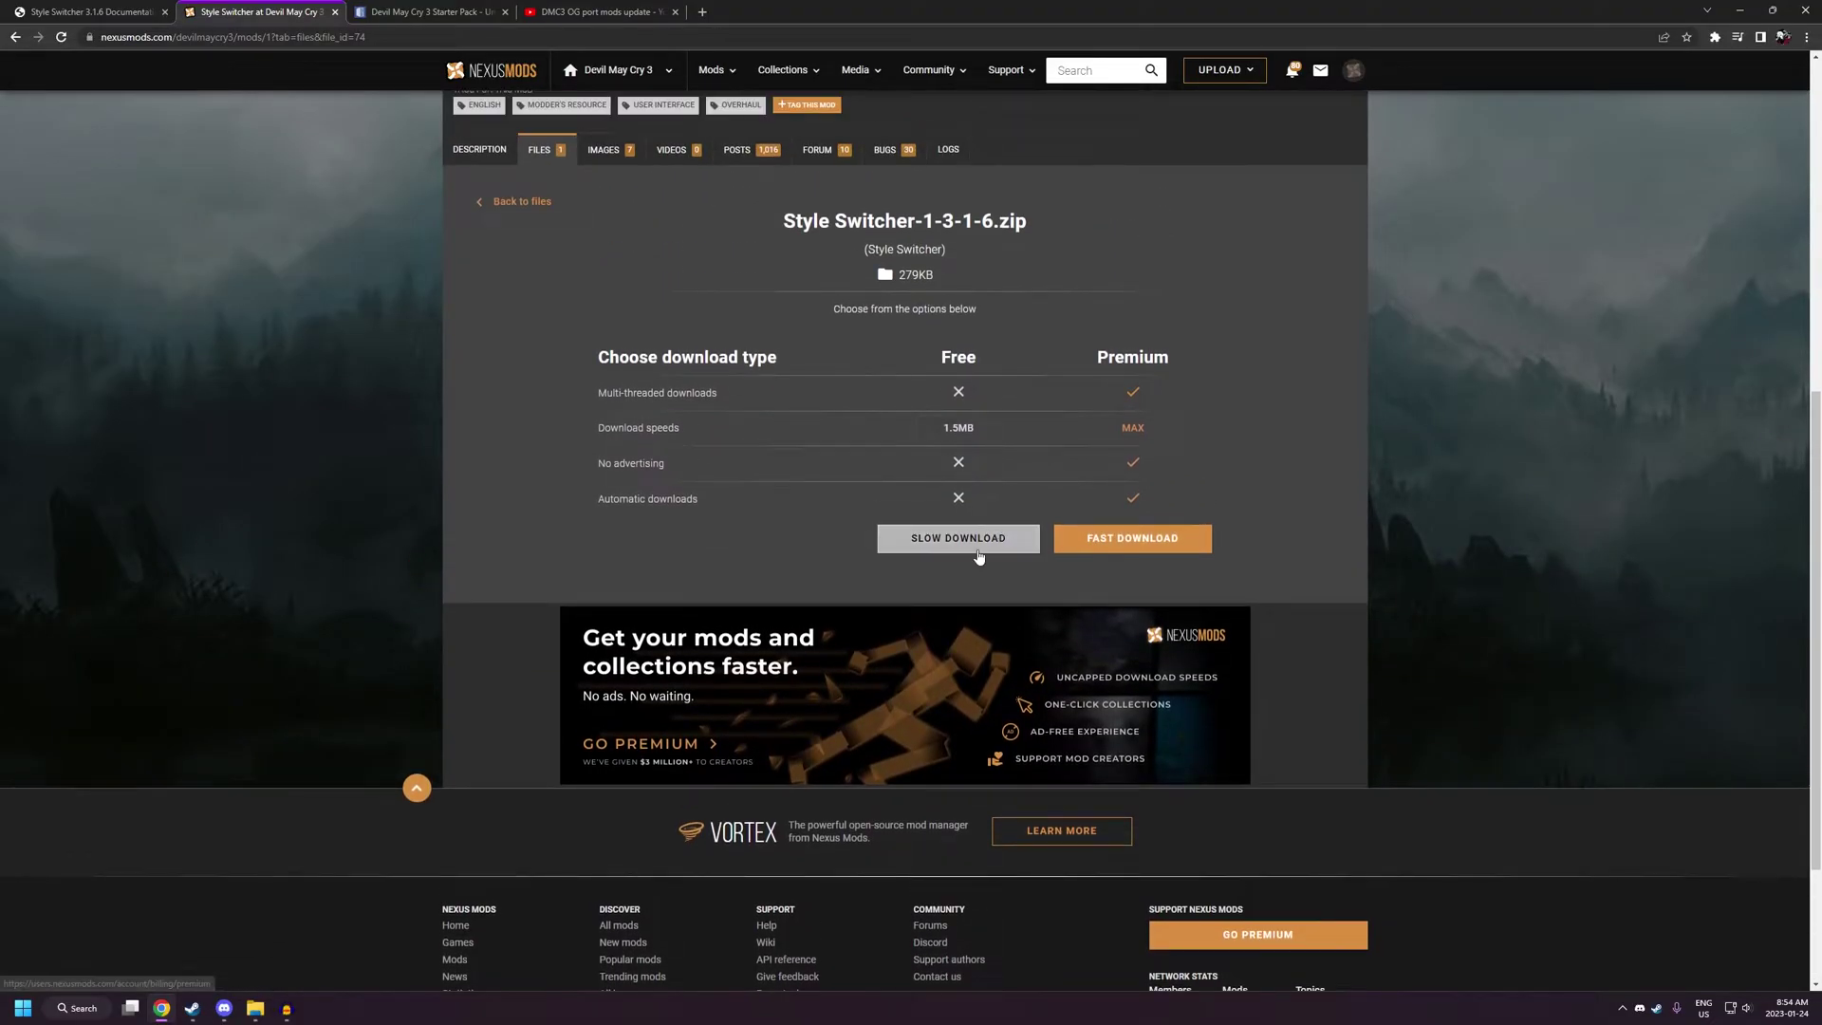
left_click(958, 536)
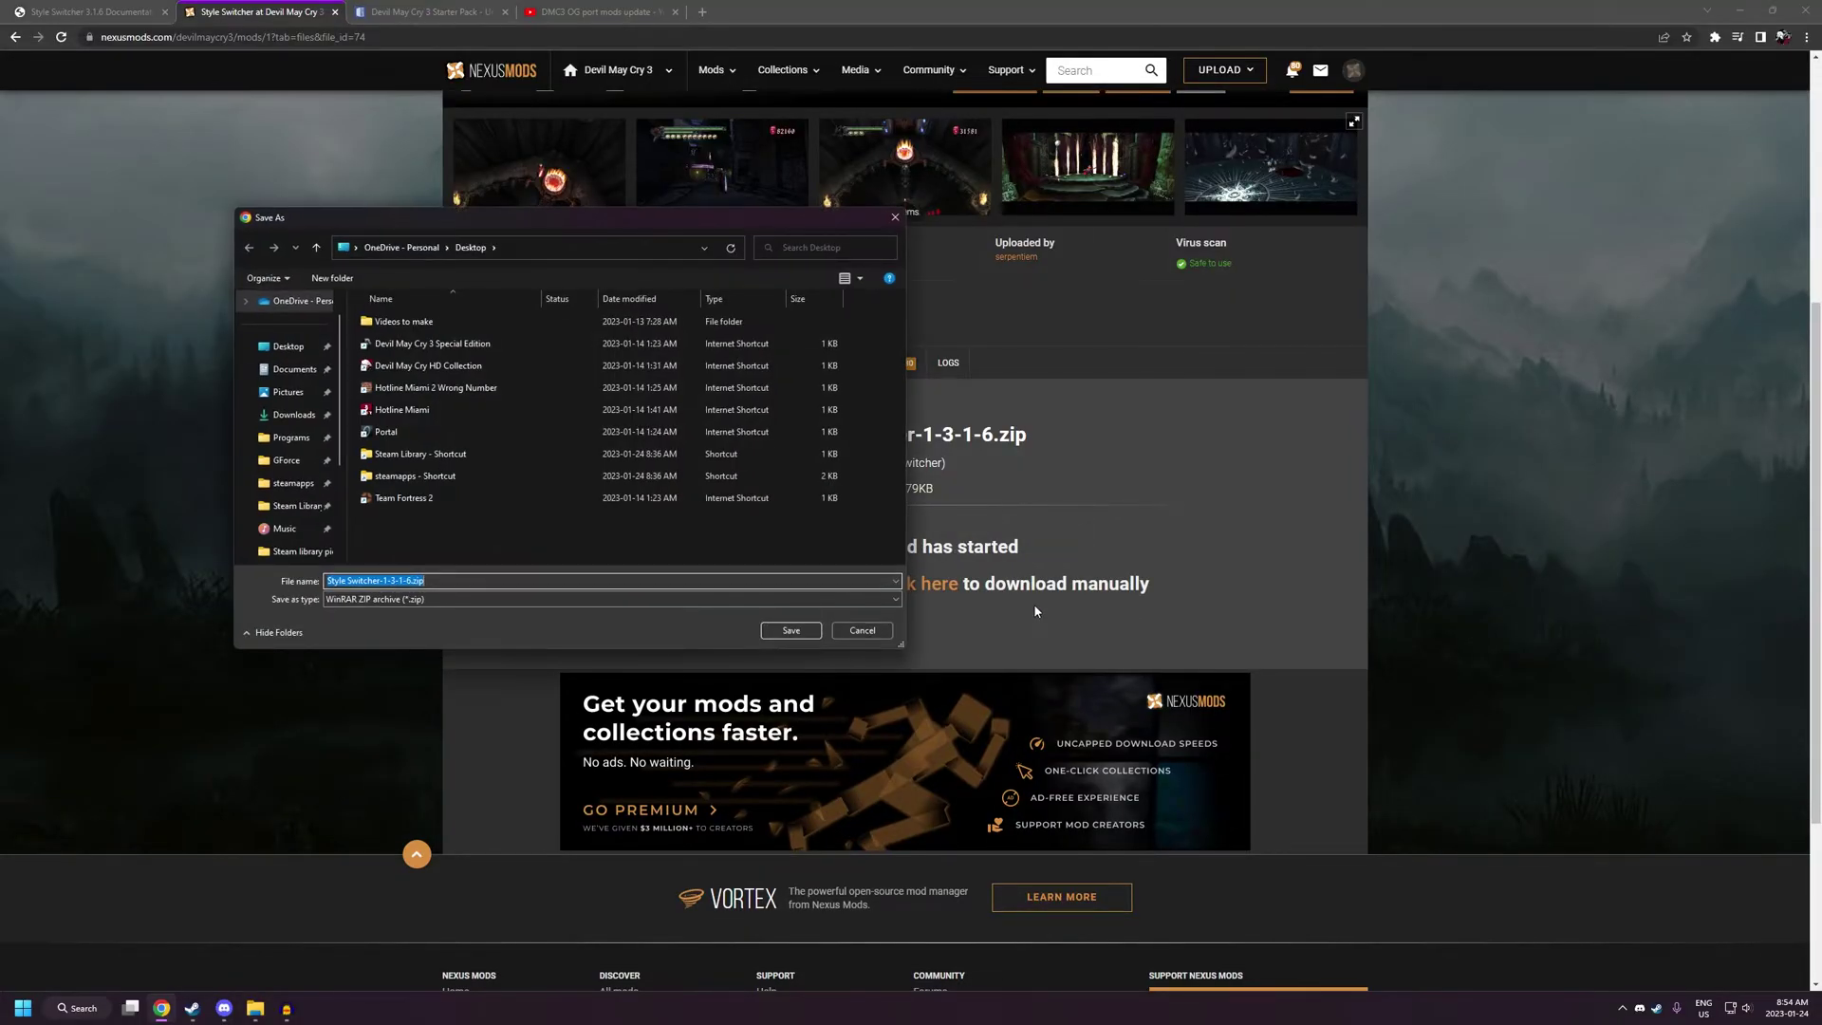
key("Return")
- Download Devil May Cry 3 Starter Pack 1.0.zip from PCGamingWiki, agreeing to the download terms, and save it to the Desktop
key("ctrl+Tab")
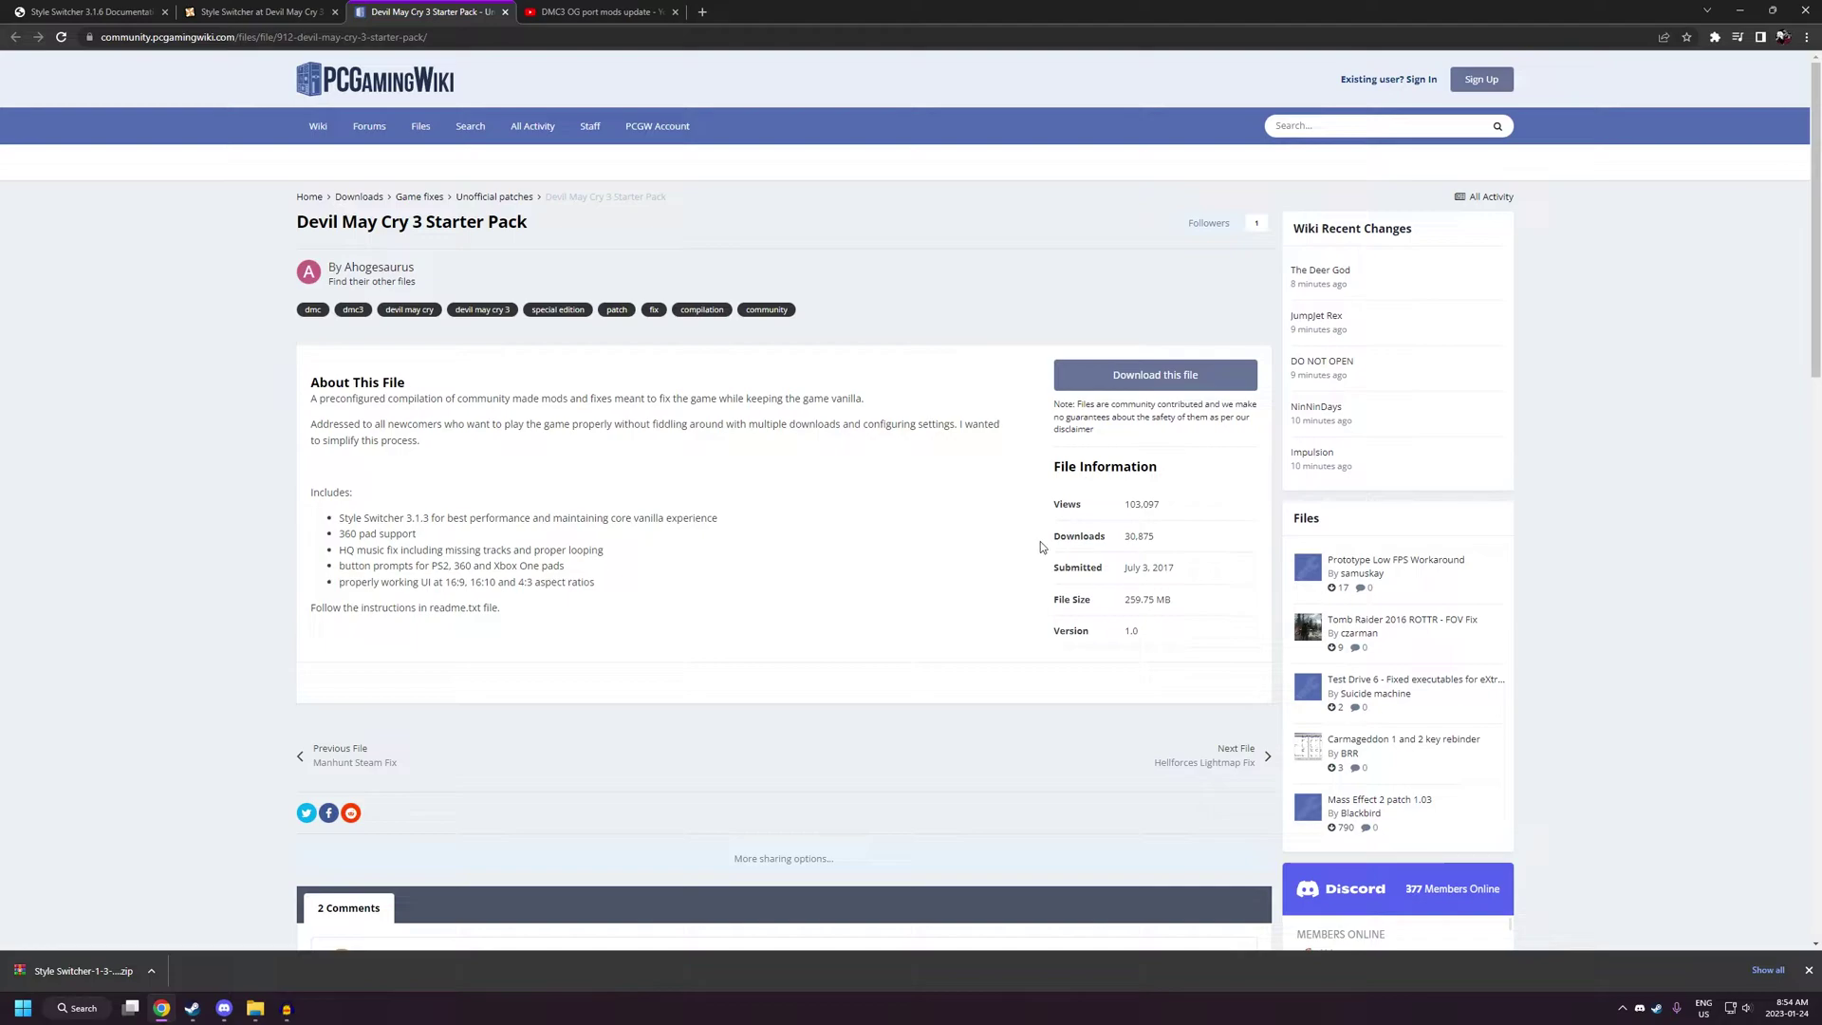
left_click(1132, 378)
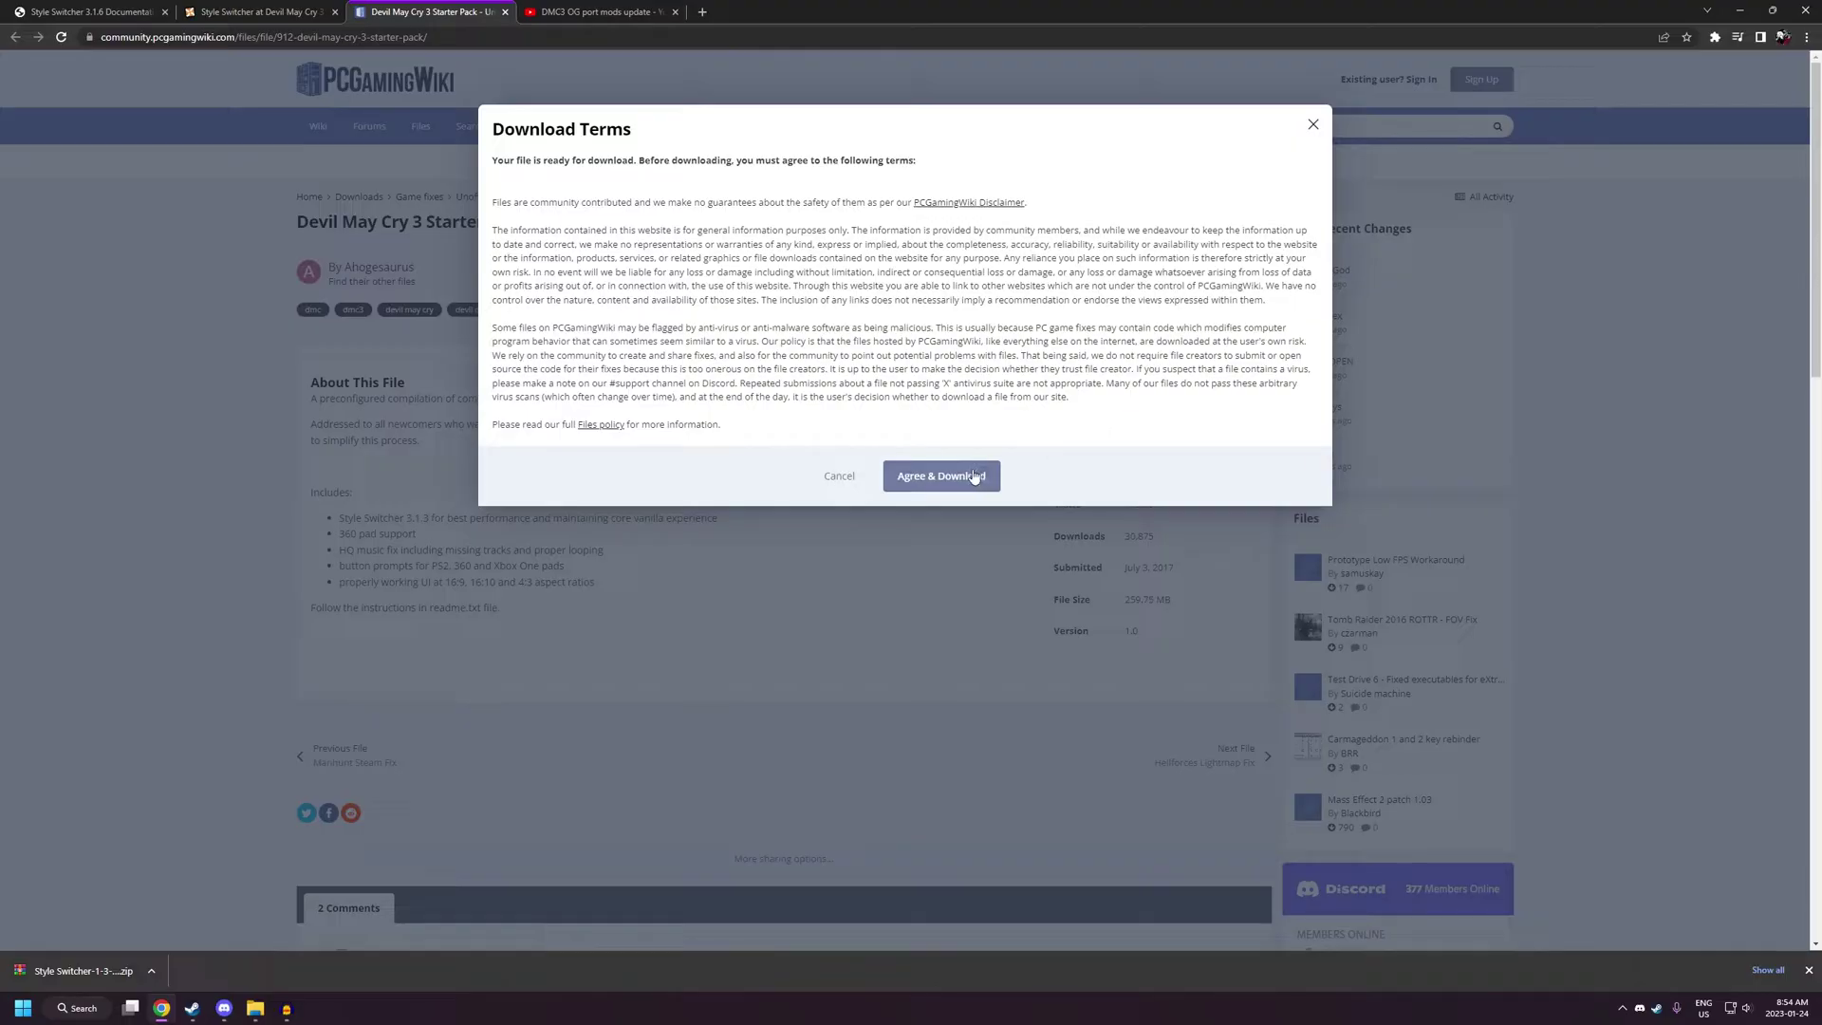
left_click(973, 475)
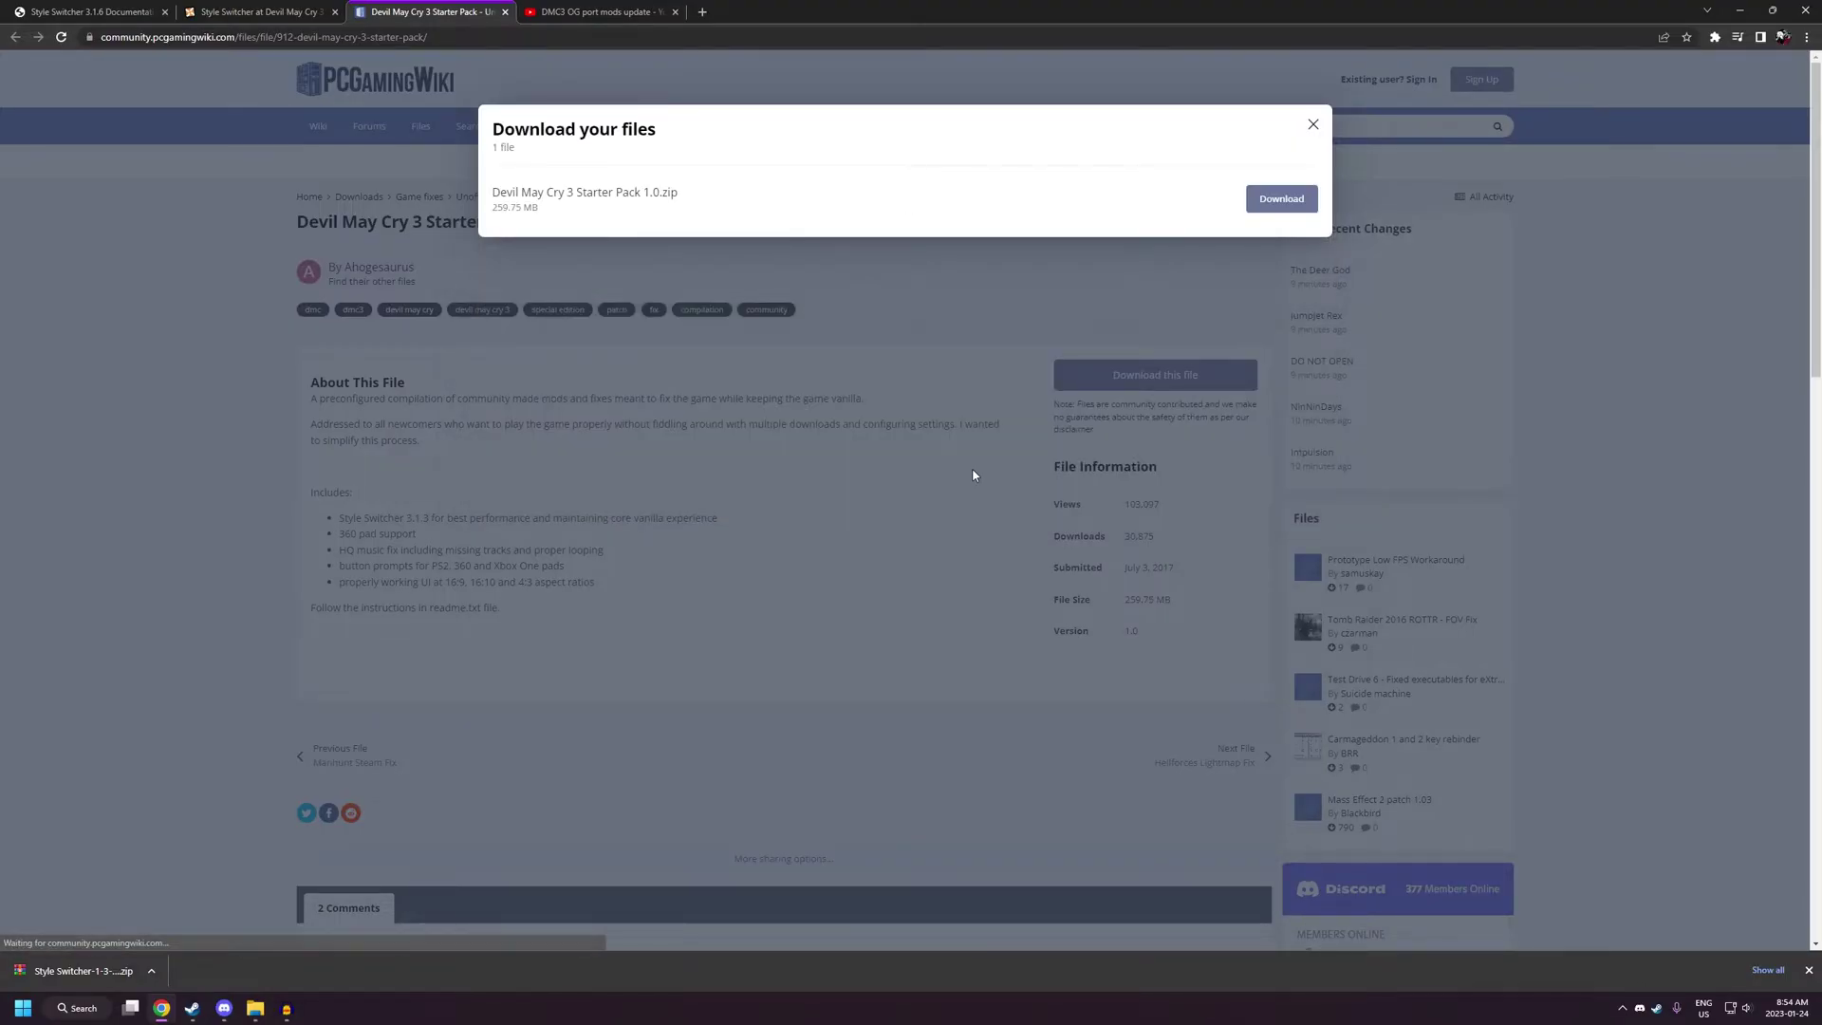
left_click(1280, 199)
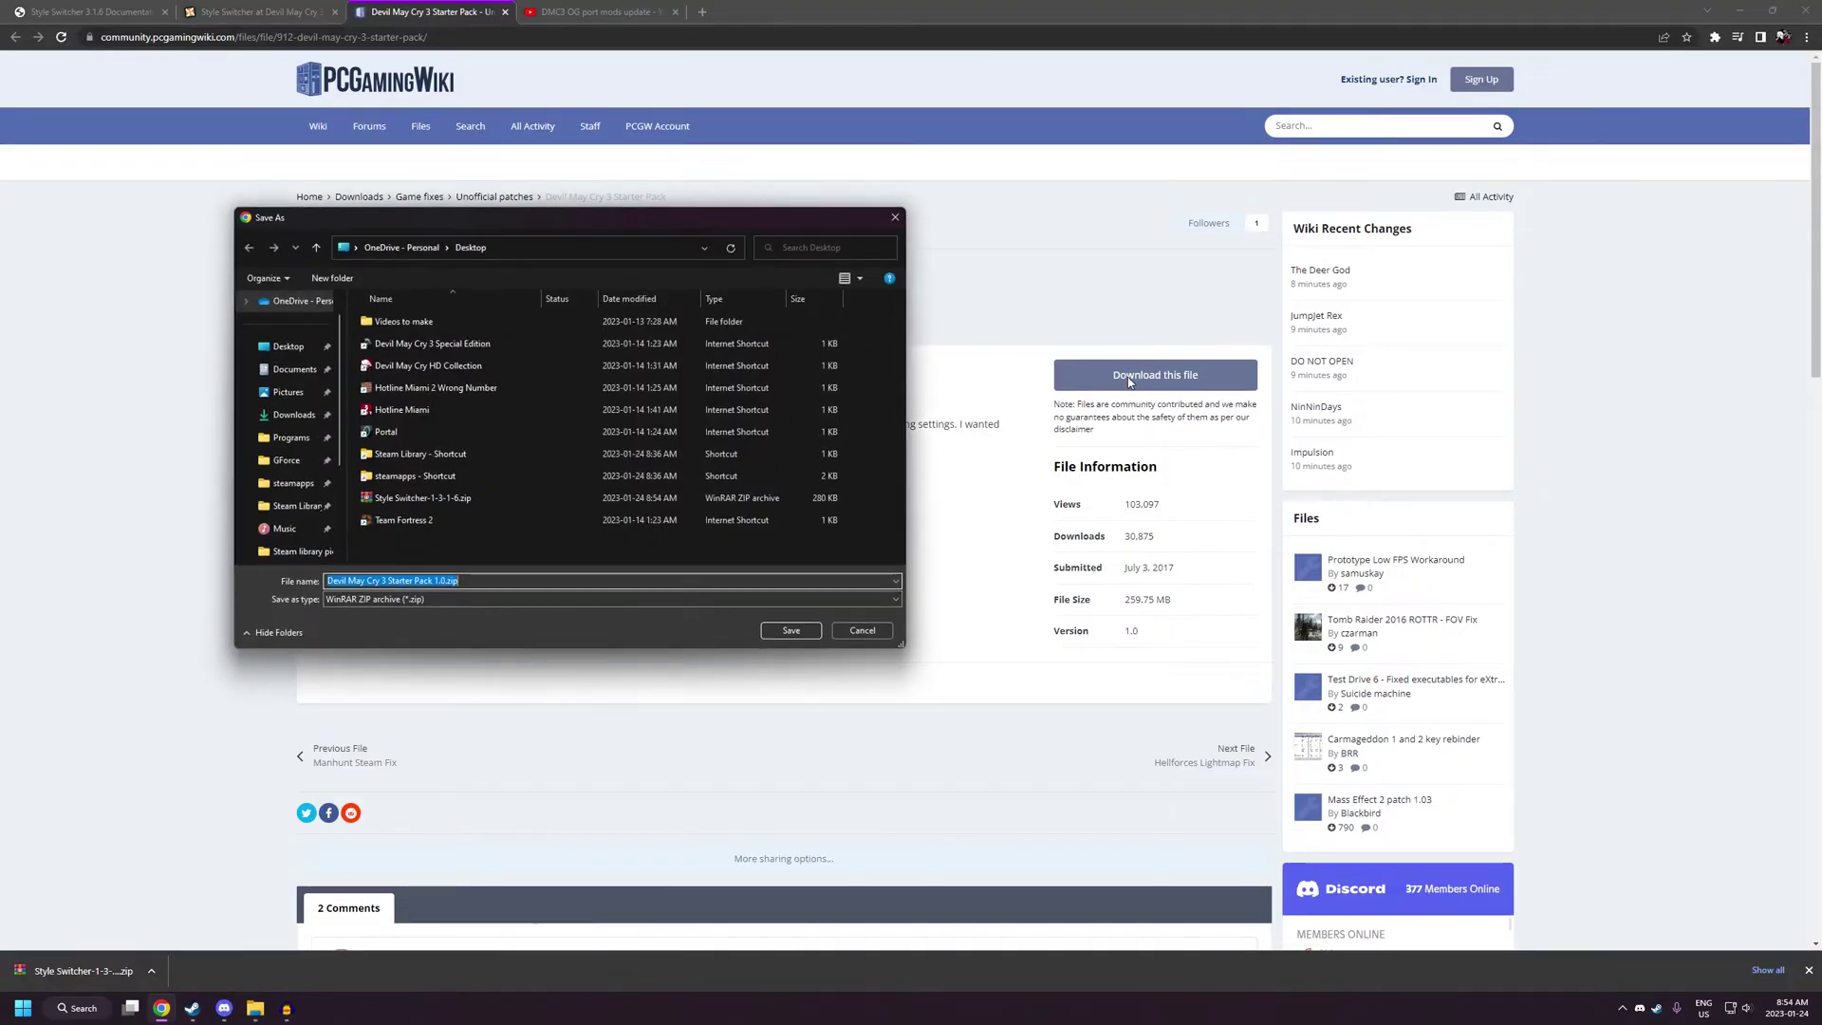
left_click(797, 631)
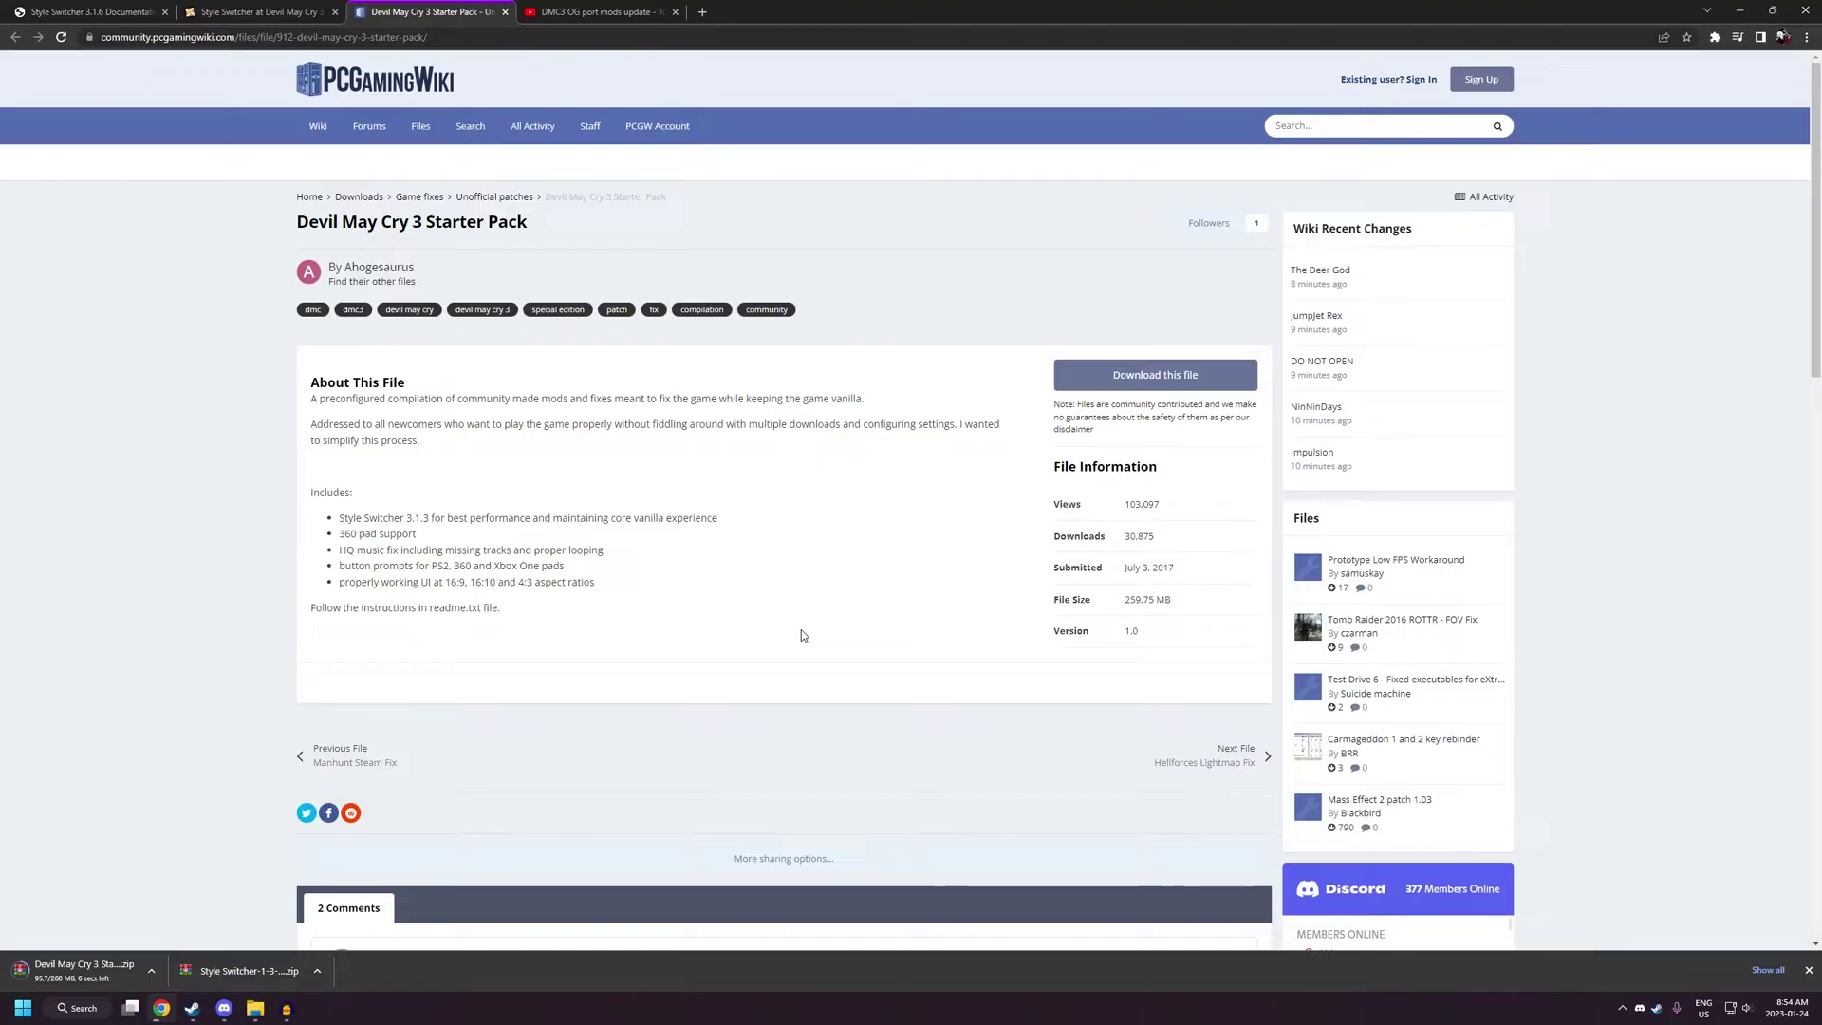
- Open the dmc3-inputs-thing 1.02 release from the YouTube video's description and download SDL2.dll and dinput8.dll to the Desktop
left_click(617, 11)
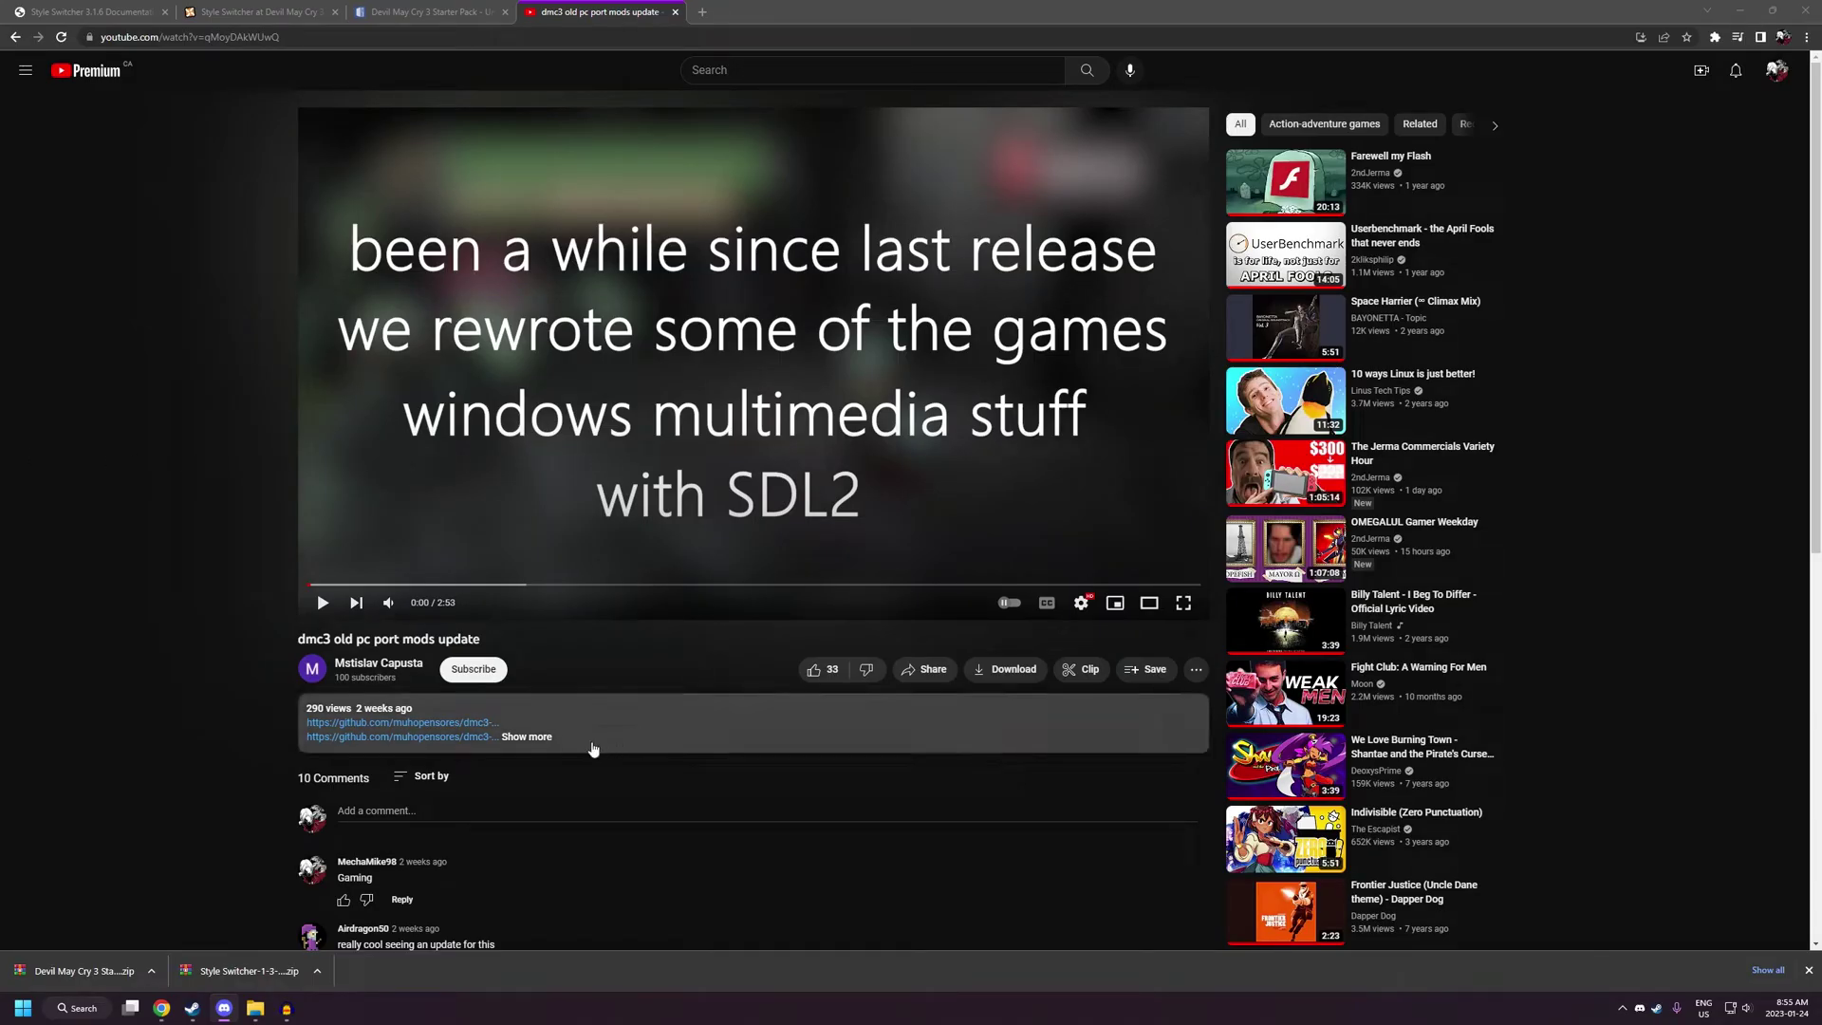
left_click(543, 737)
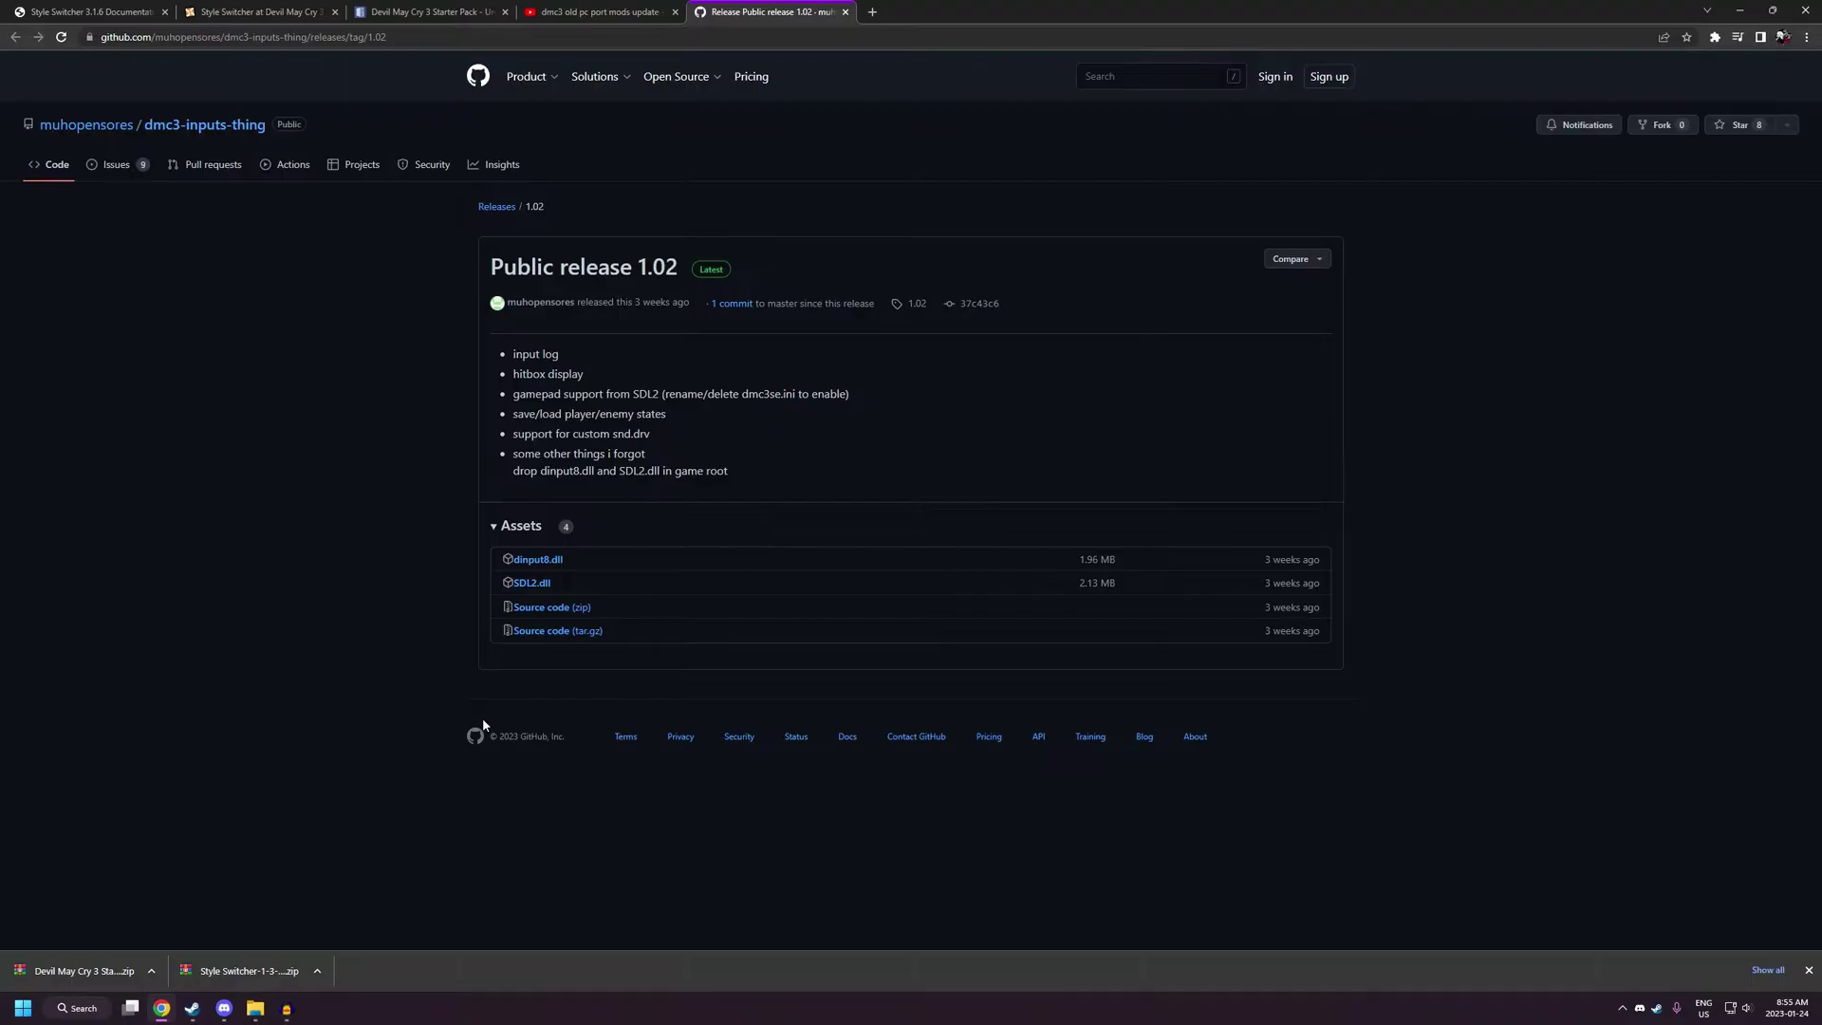
left_click(540, 585)
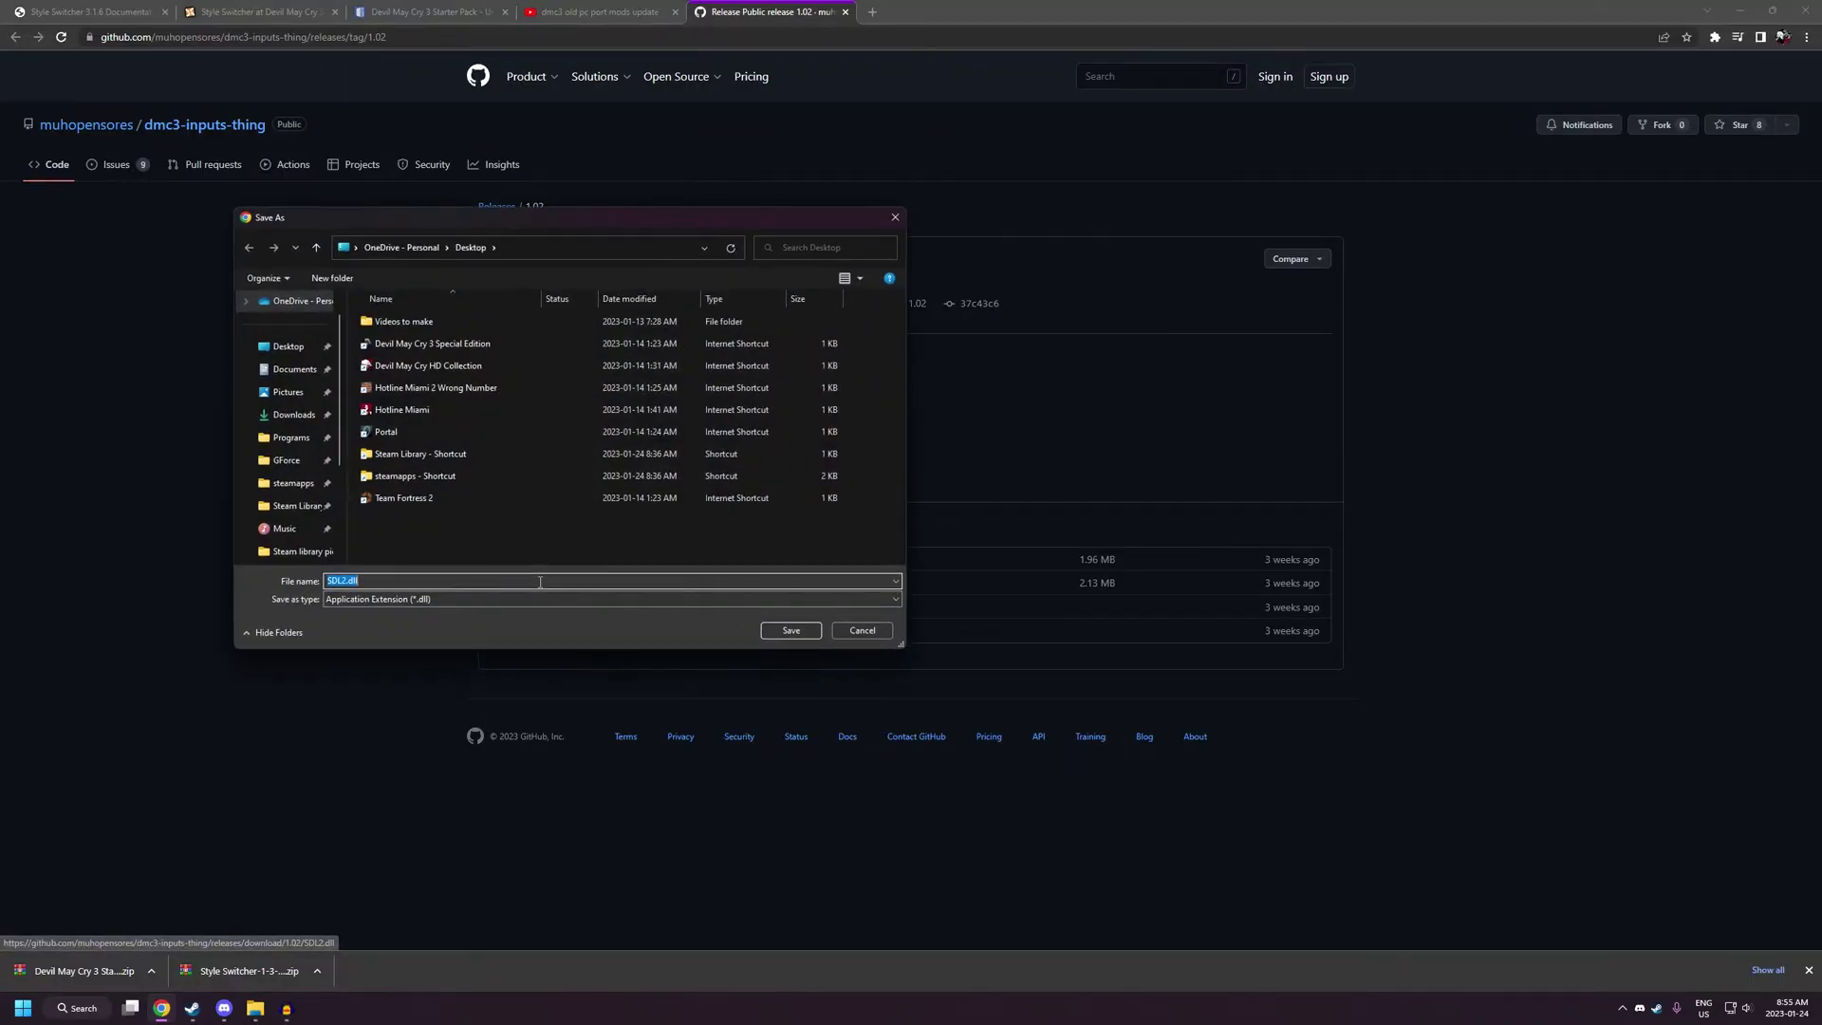
left_click(790, 630)
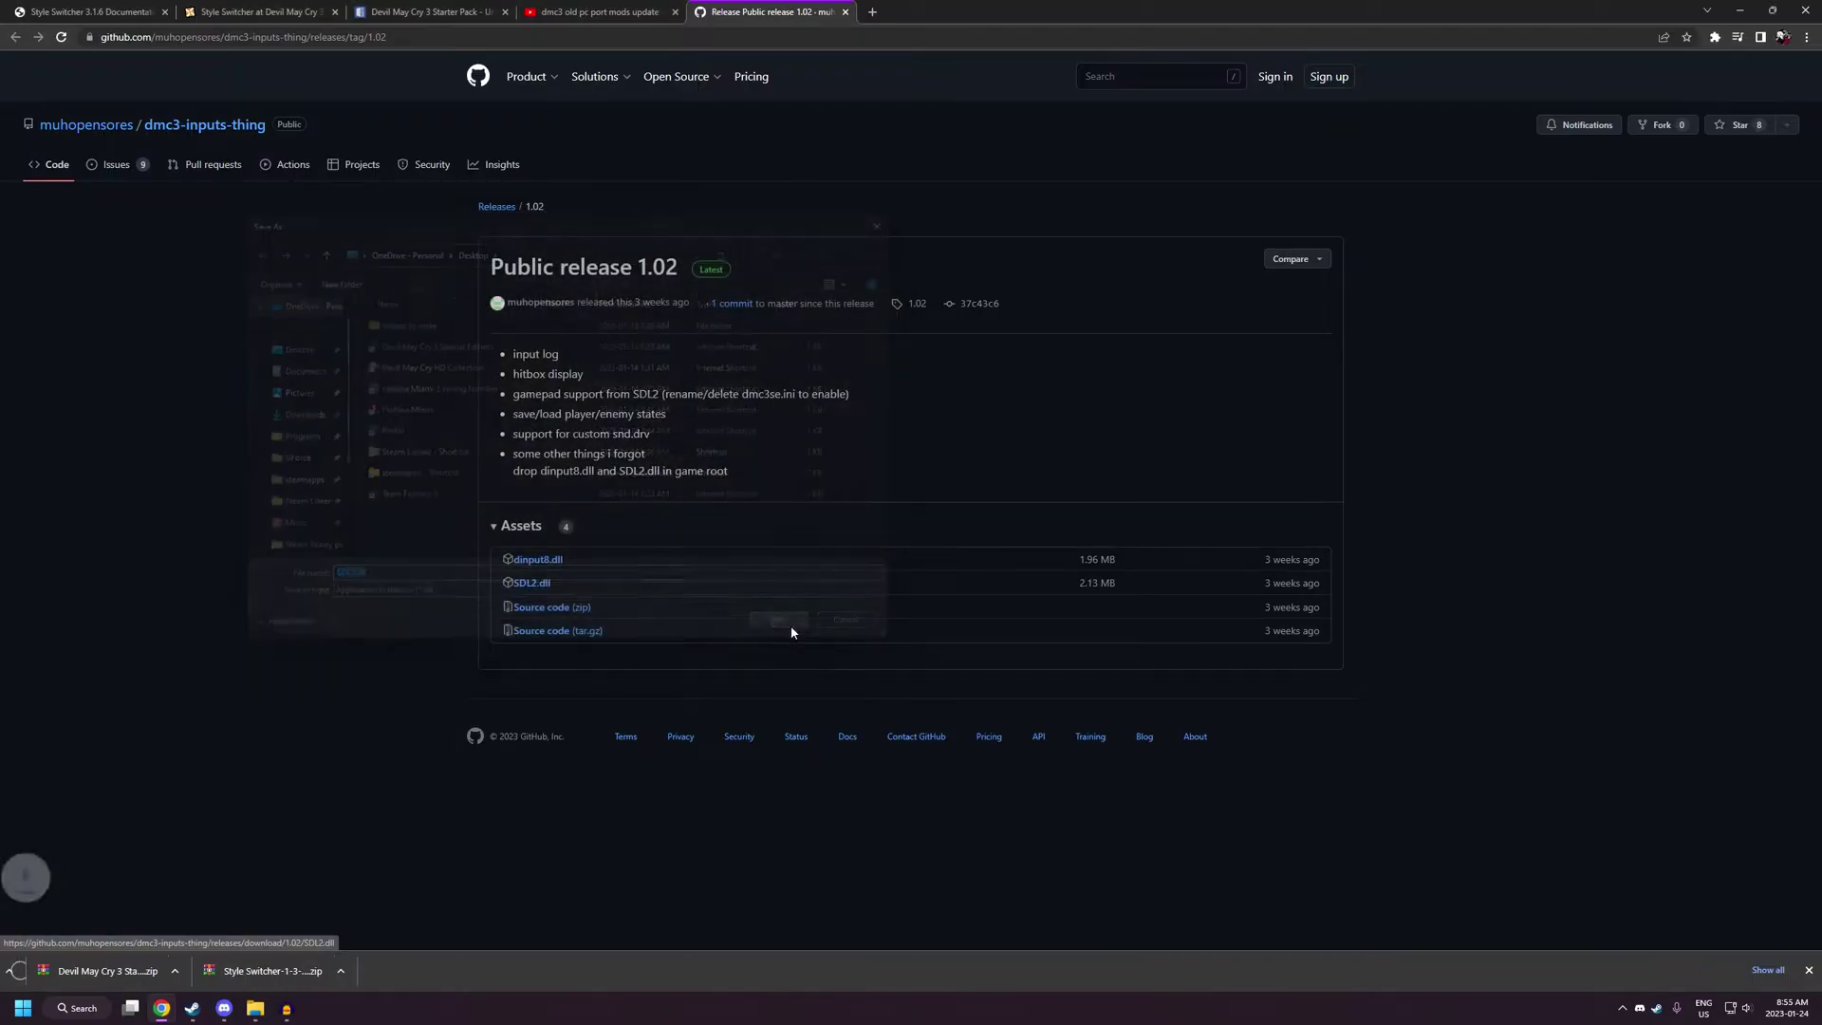
left_click(557, 562)
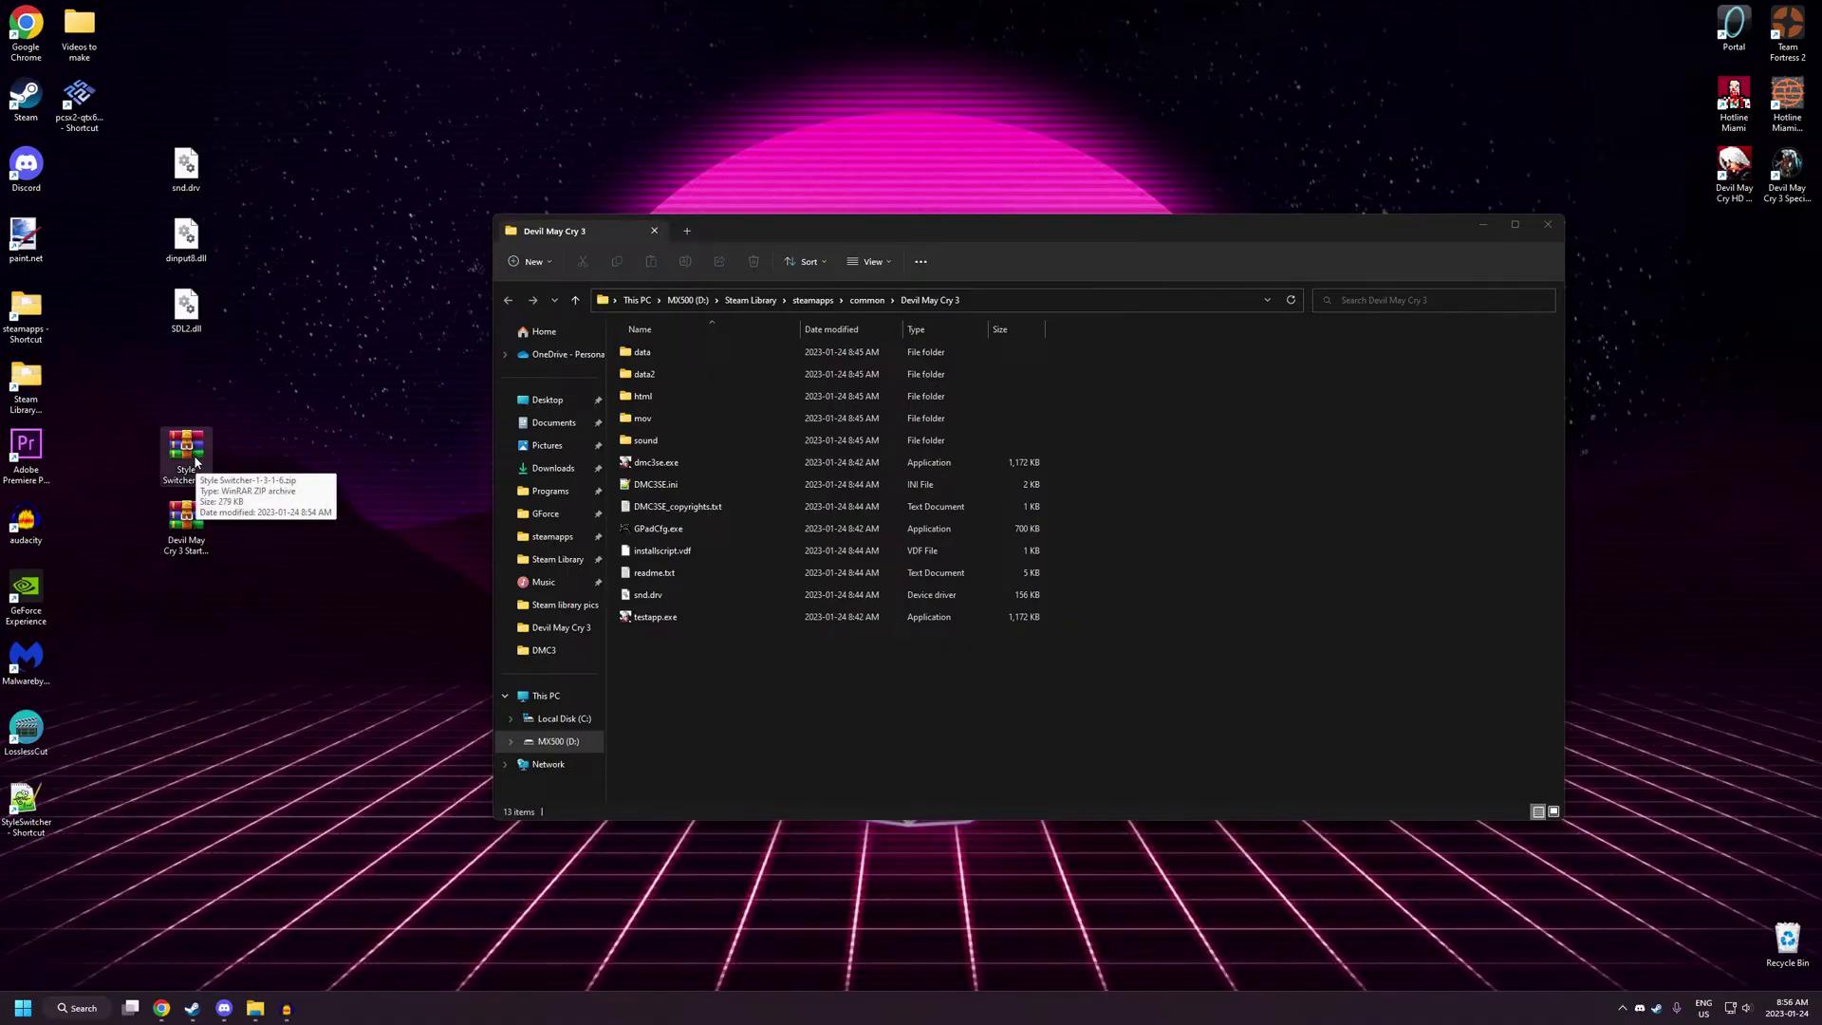
- Extract all files from the bin folder of the Style Switcher archive into the Devil May Cry 3 game folder and close the archive
double_click(186, 448)
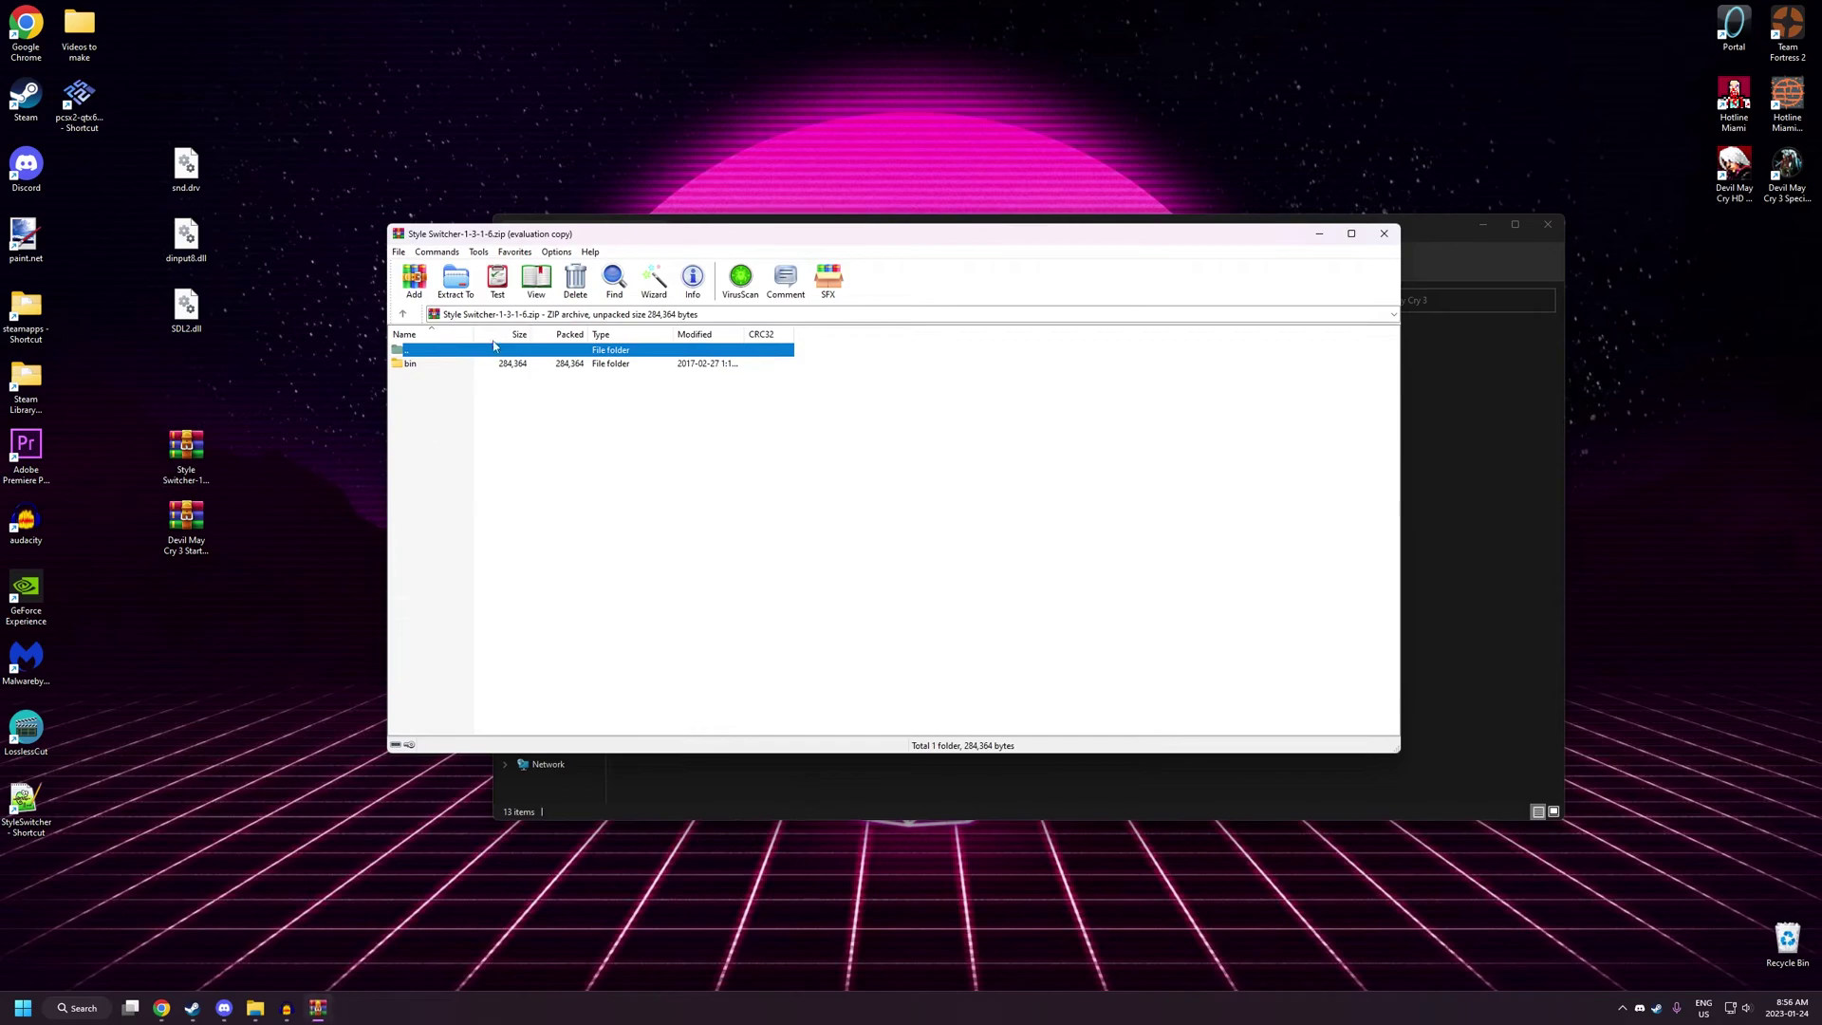
double_click(477, 366)
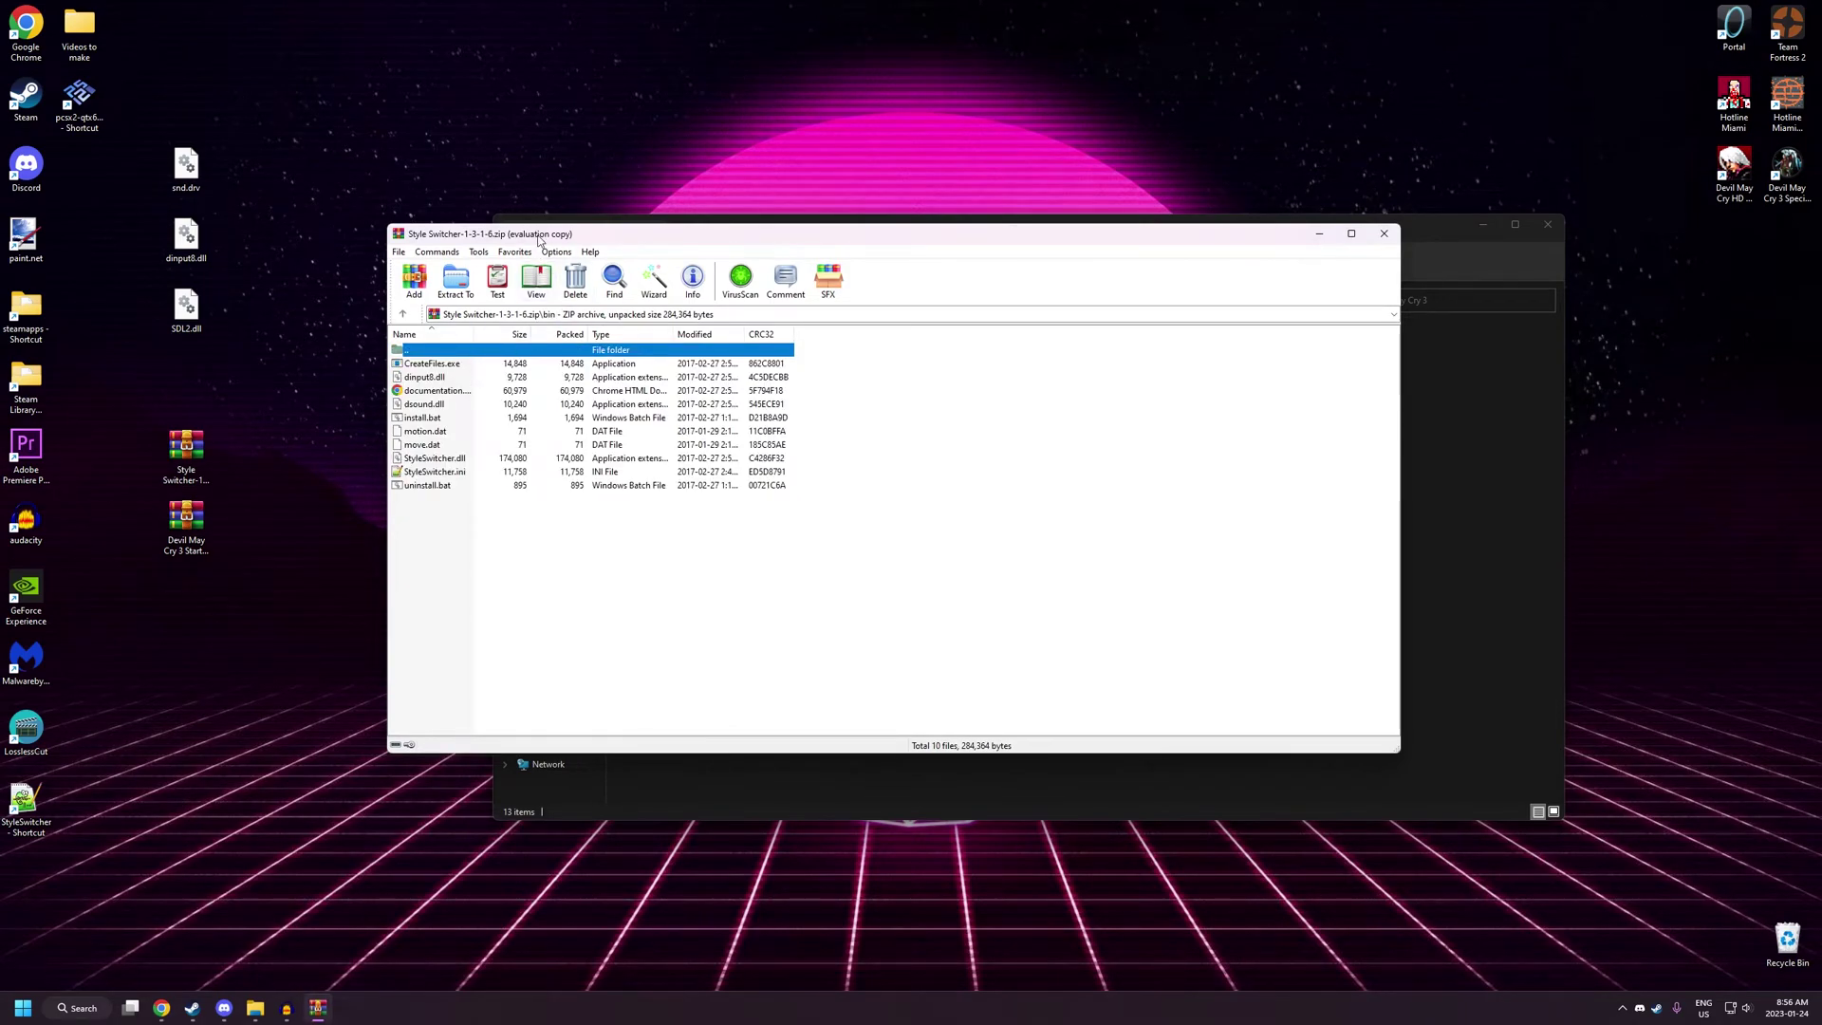
left_click_drag(539, 239, 1259, 250)
left_click_drag(1214, 567, 793, 670)
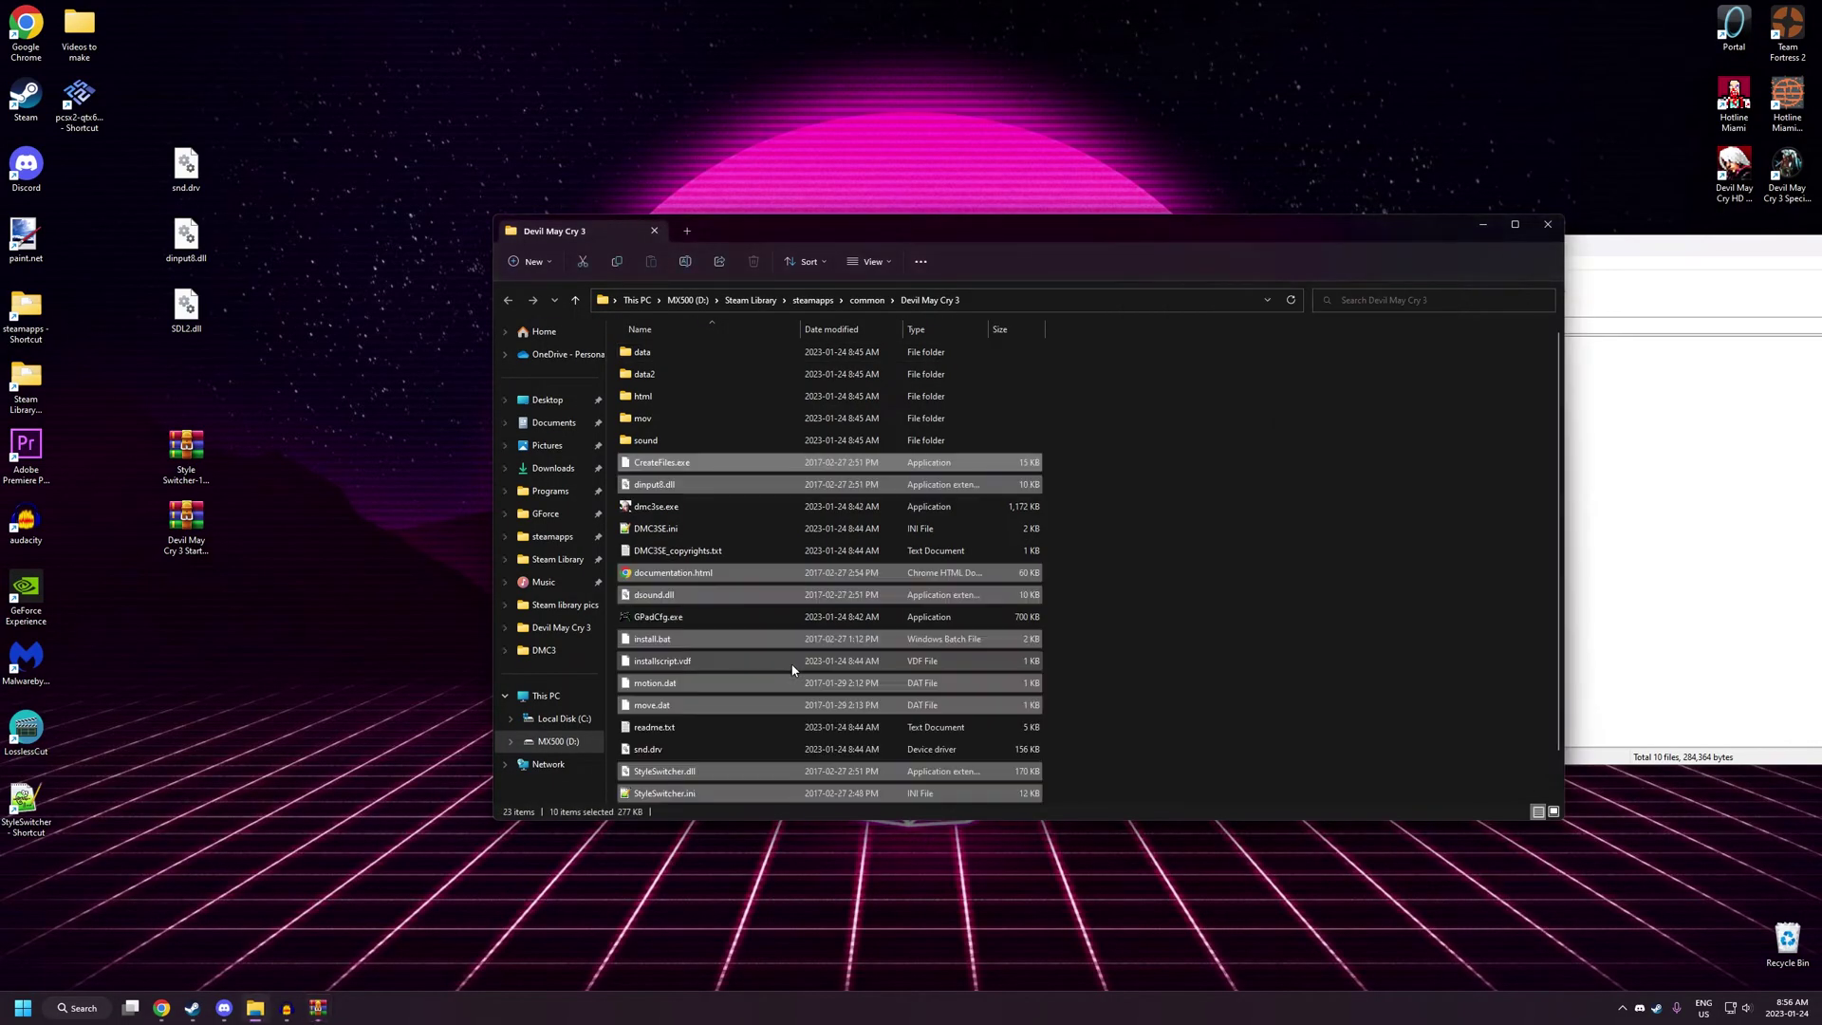
left_click(1631, 256)
left_click(1531, 234)
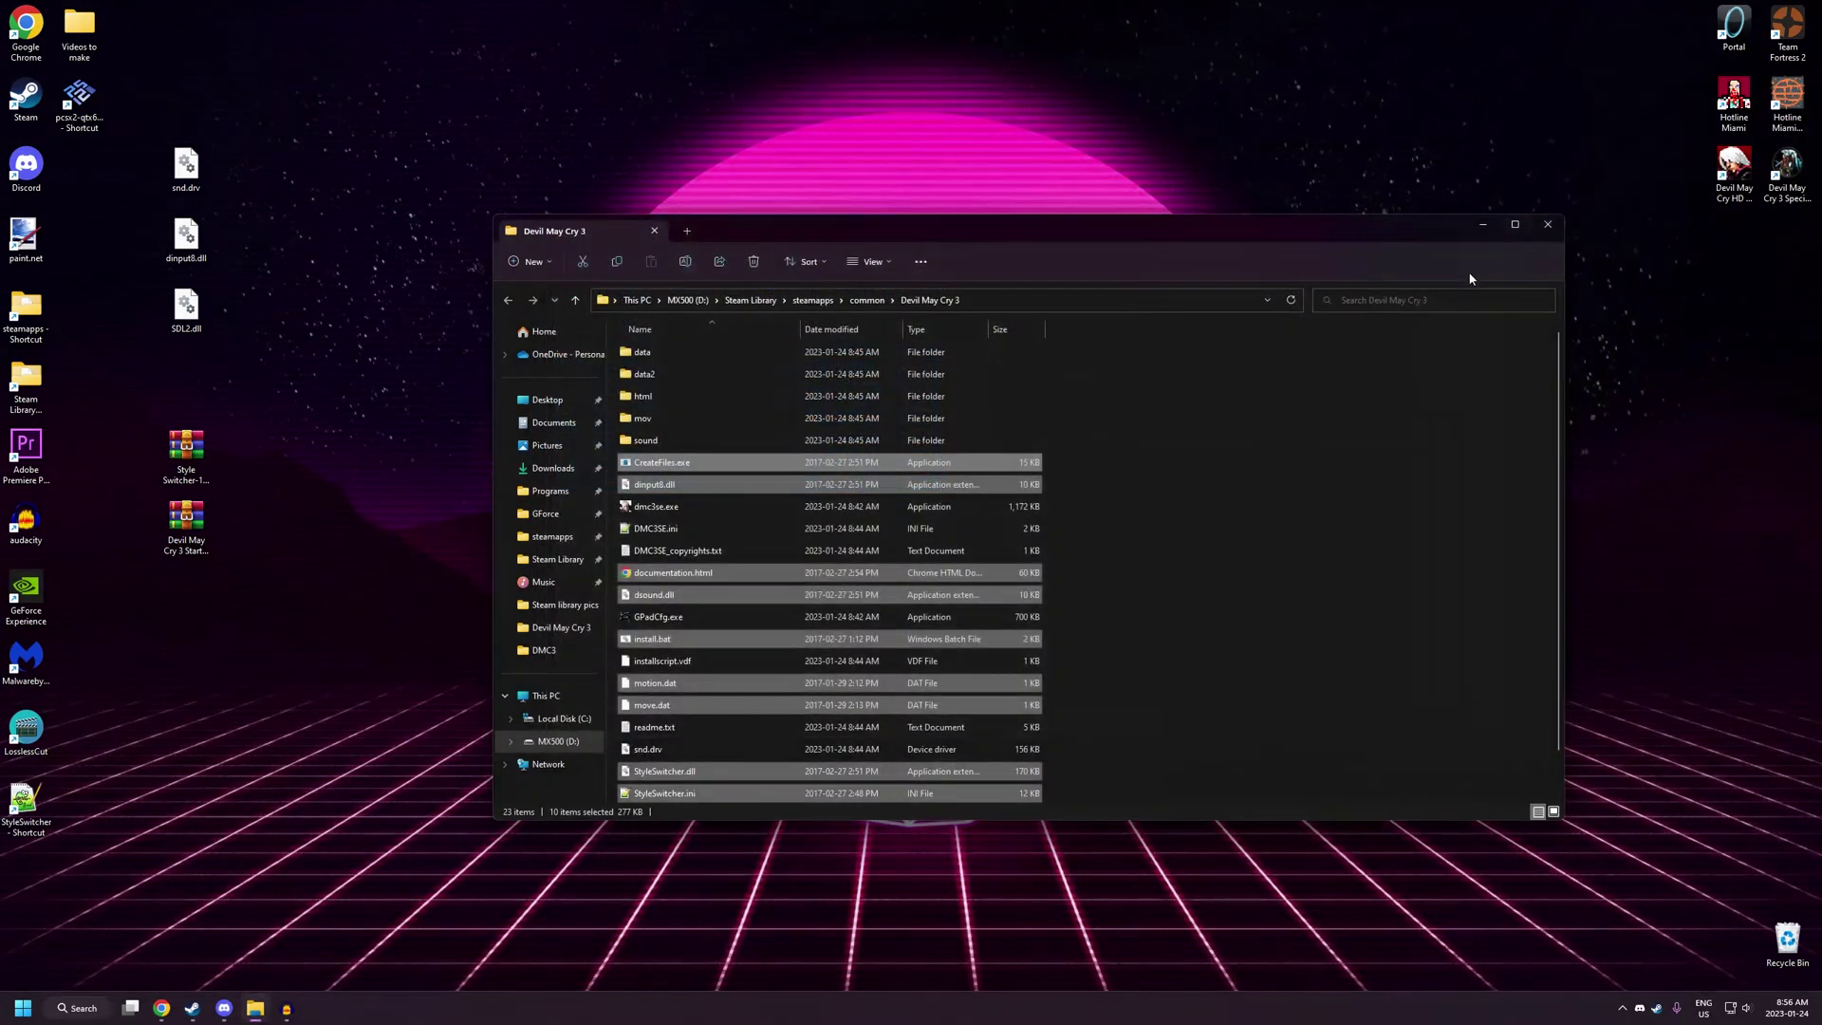
- Run install.bat in the game folder and select loader 1, dsound.dll
left_click(1163, 533)
scroll(683, 621, "down", 1)
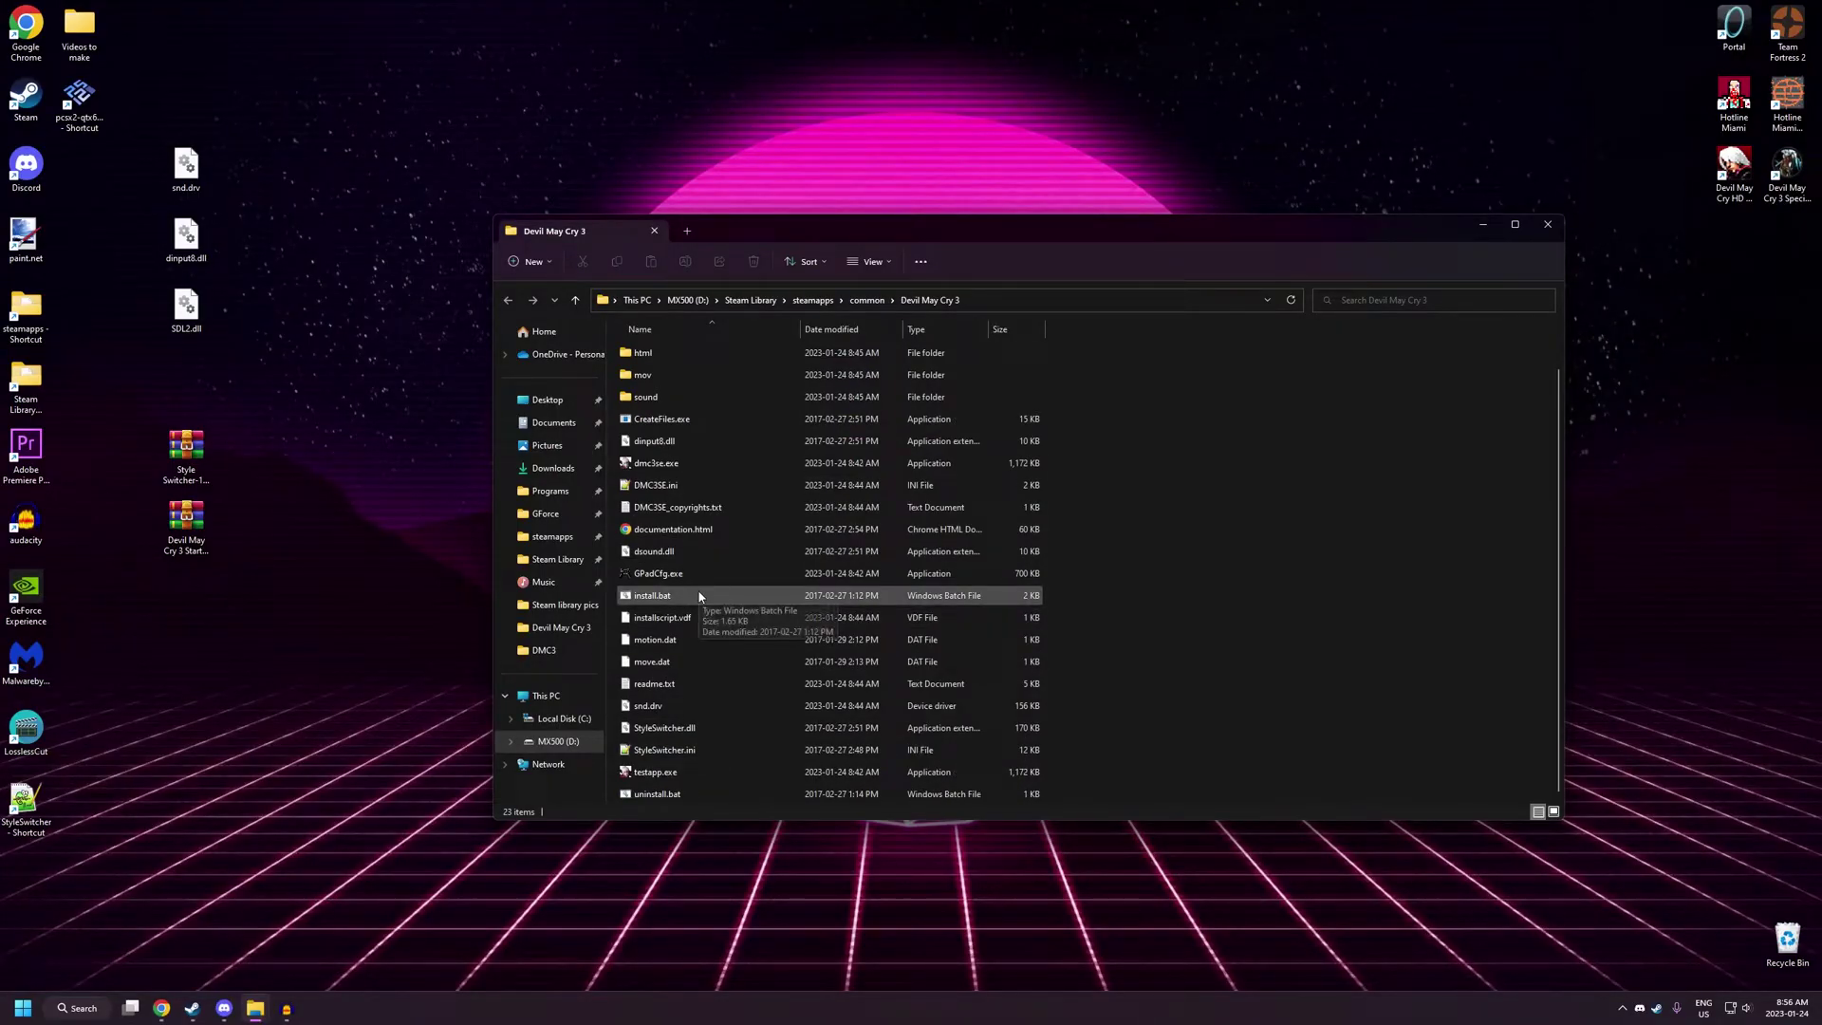
double_click(699, 596)
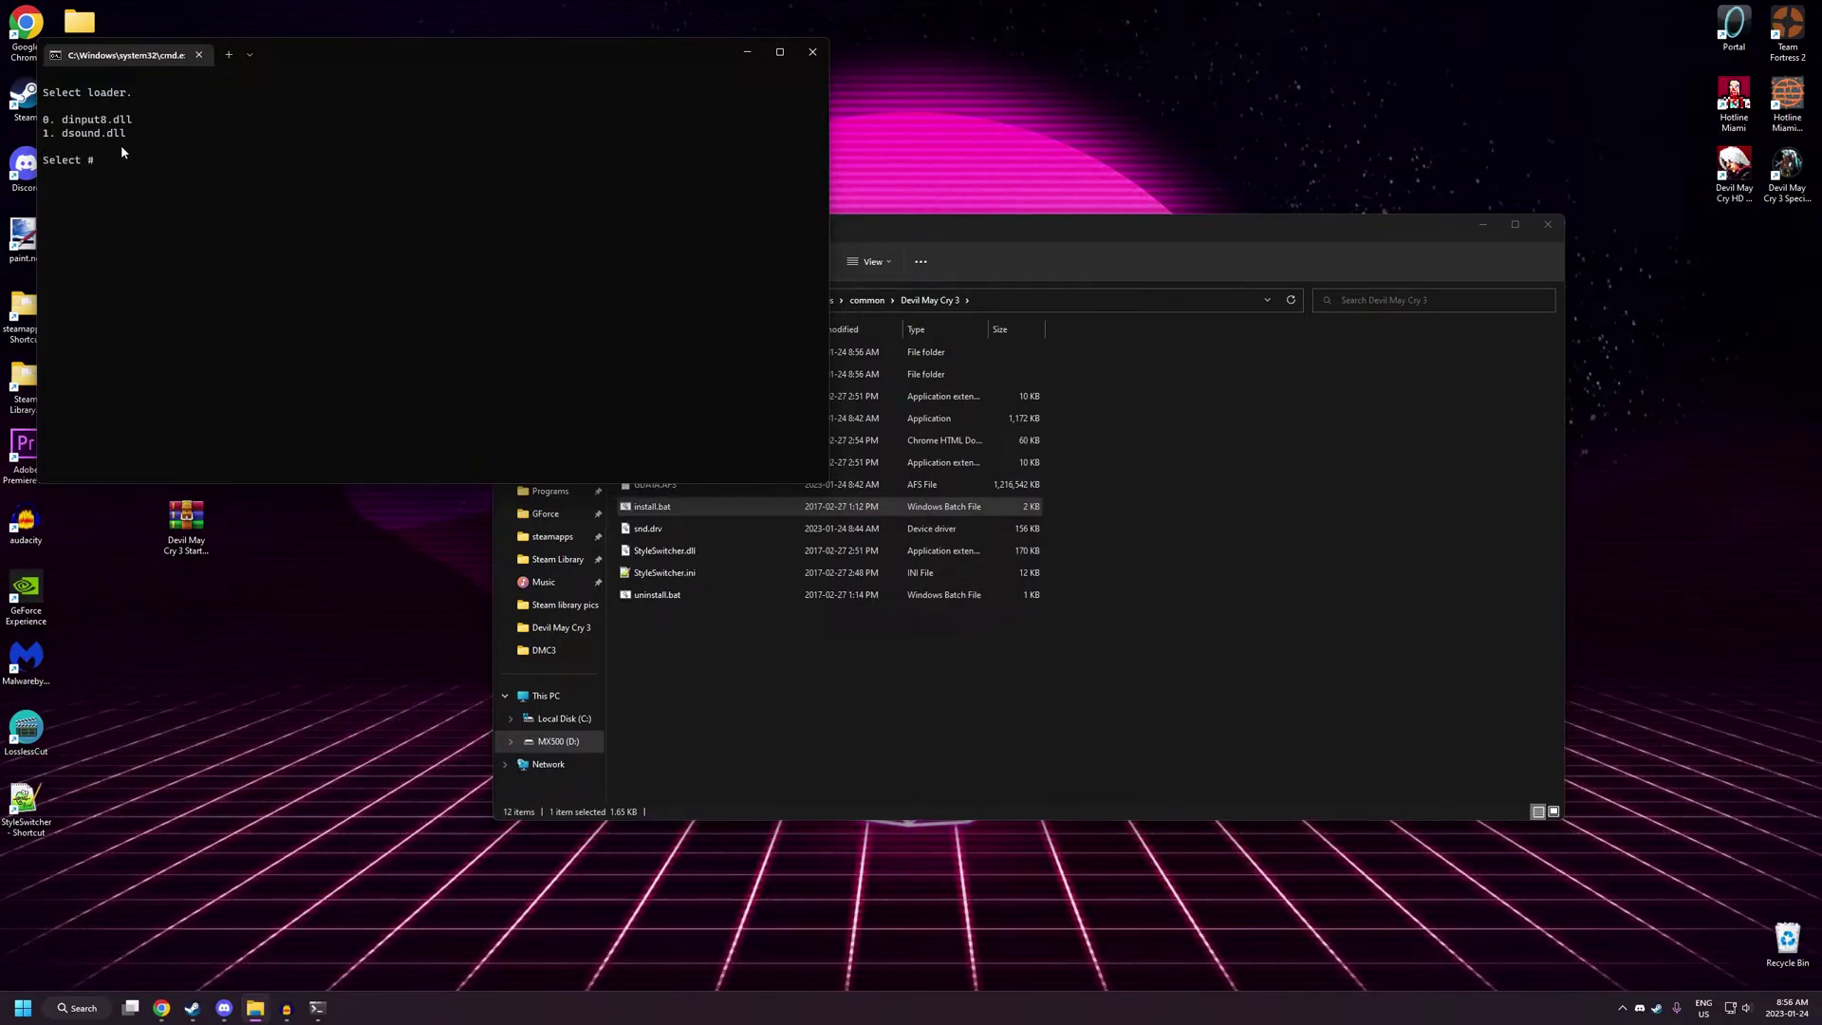
type("1")
key("Return")
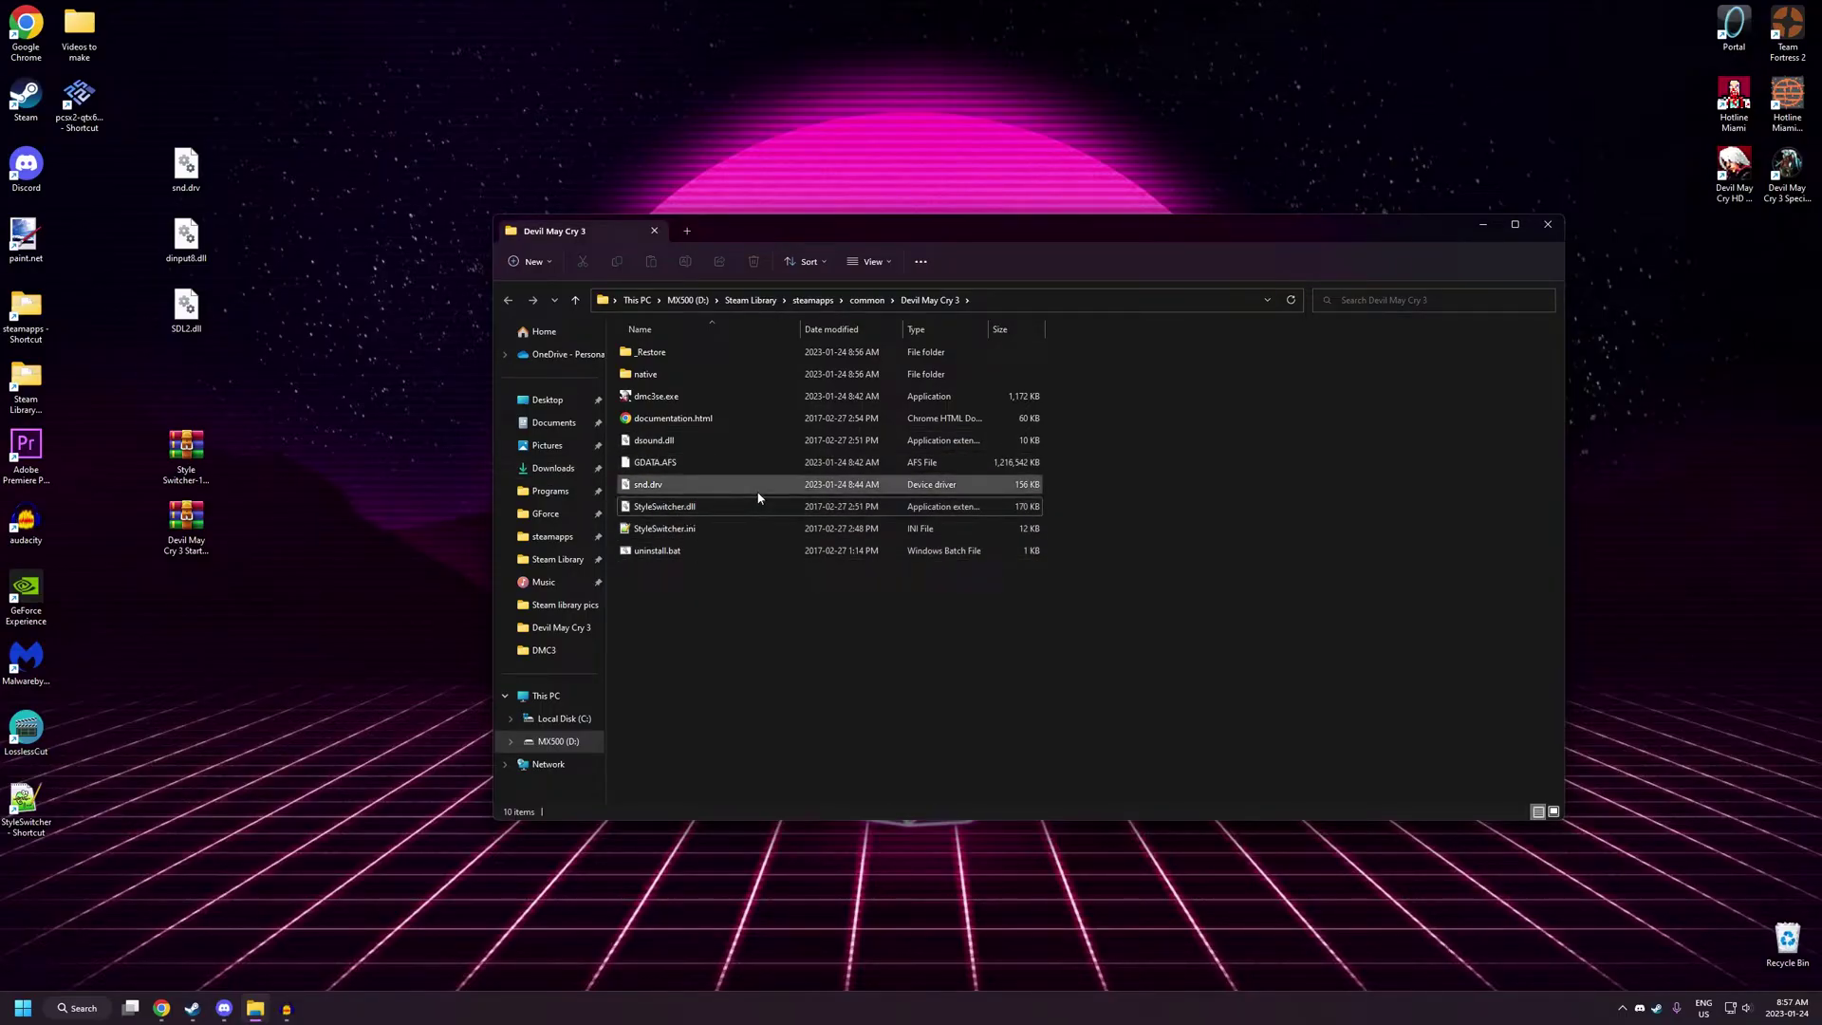
- Open StyleSwitcher.ini from the game folder and go to its [DISPLAY] section
left_click(949, 418)
double_click(694, 529)
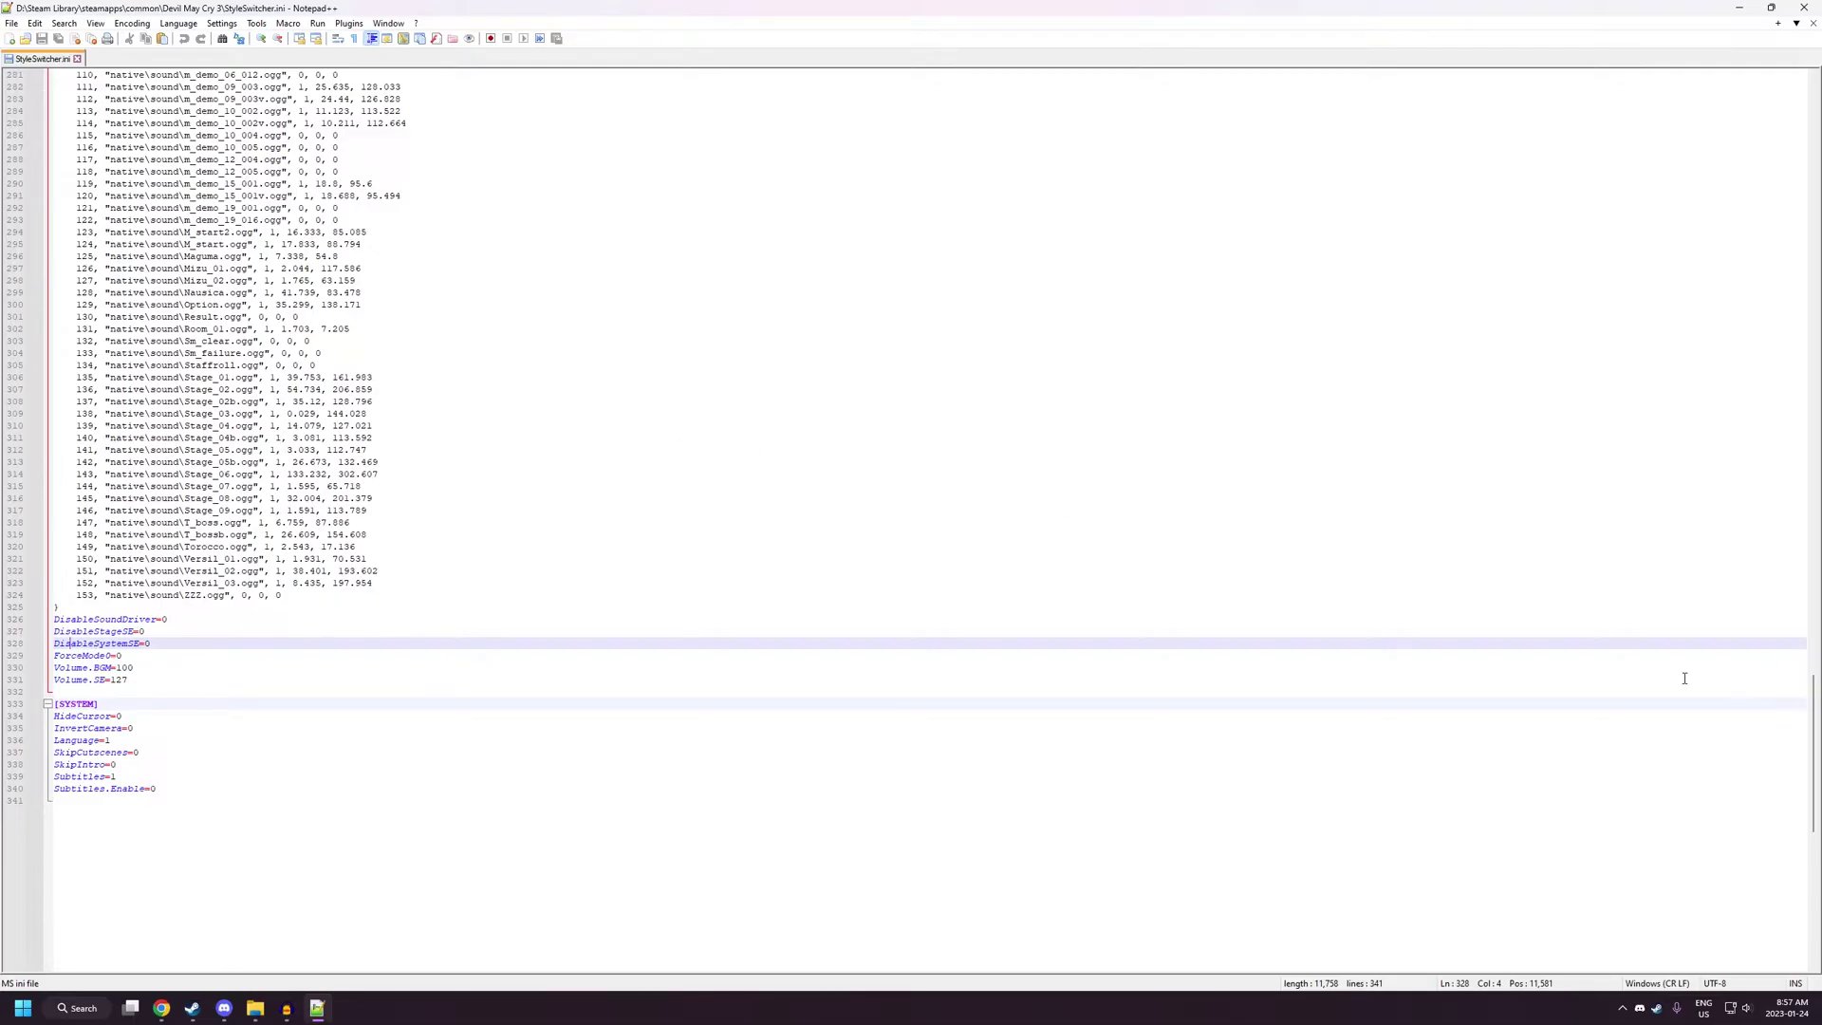
key("Down")
key("Down")
key("Down")
key("Home")
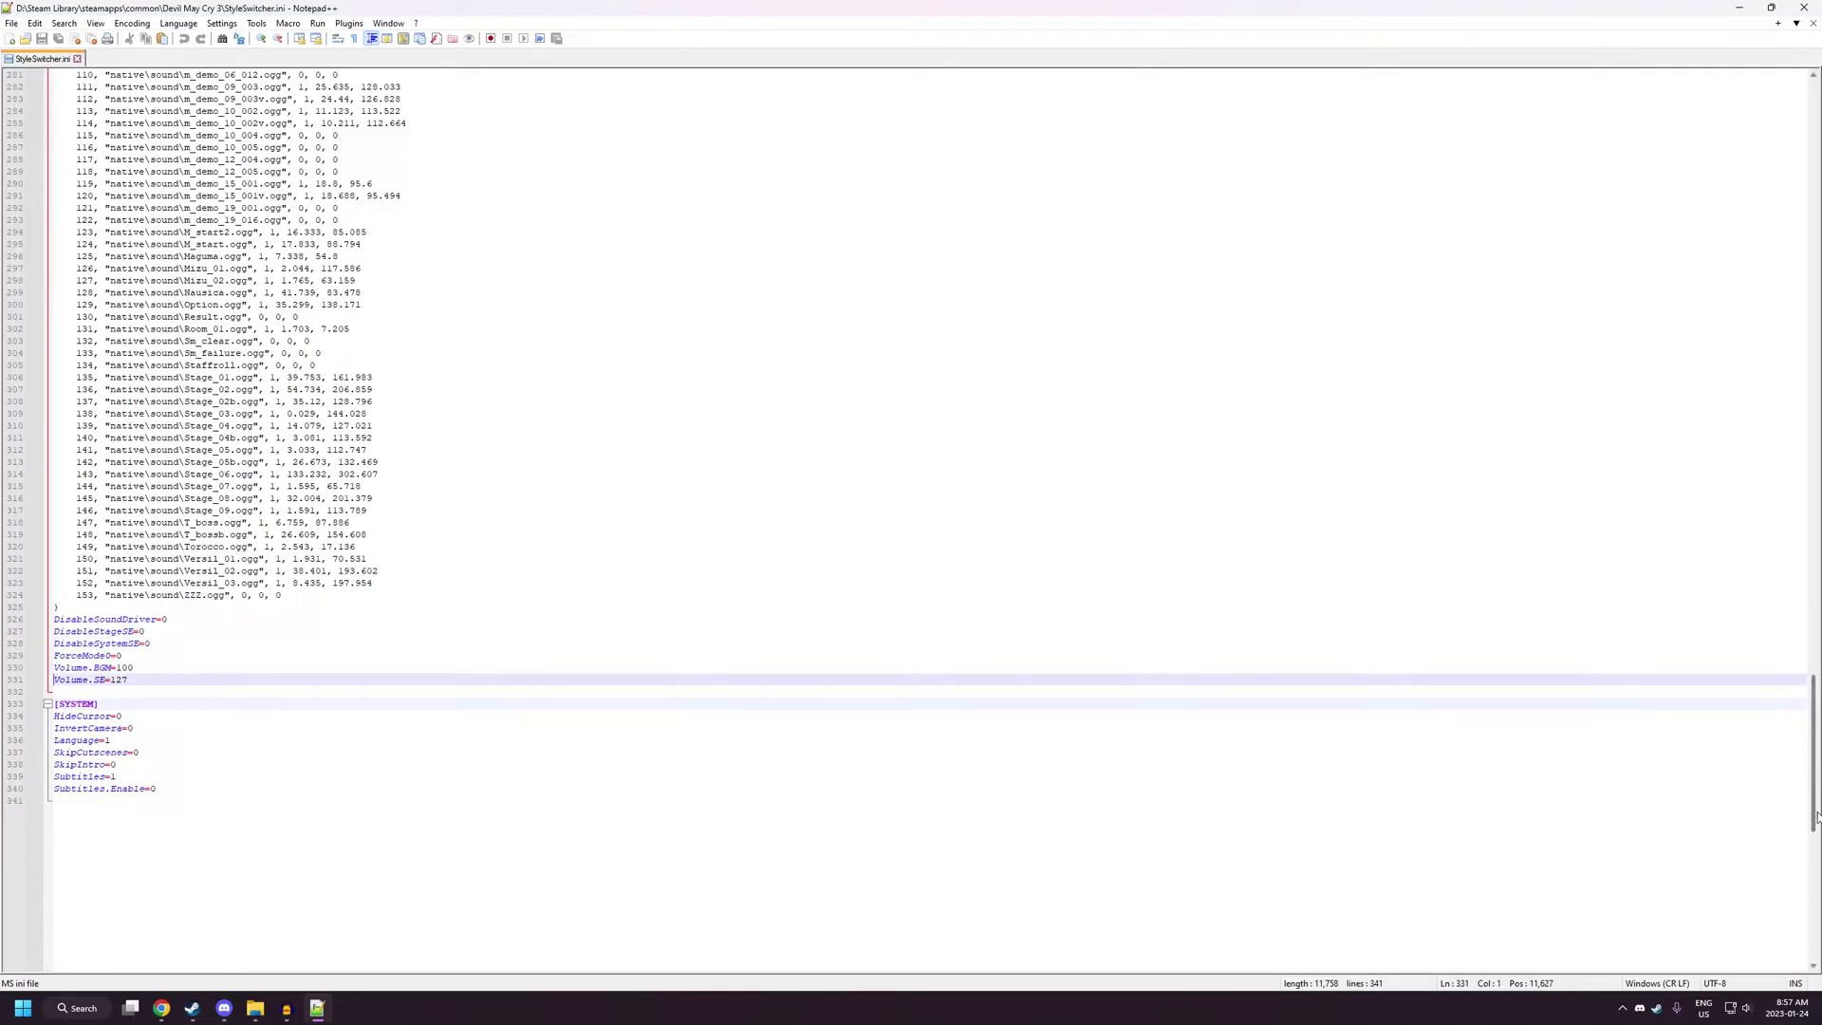
left_click_drag(1815, 811, 1814, 94)
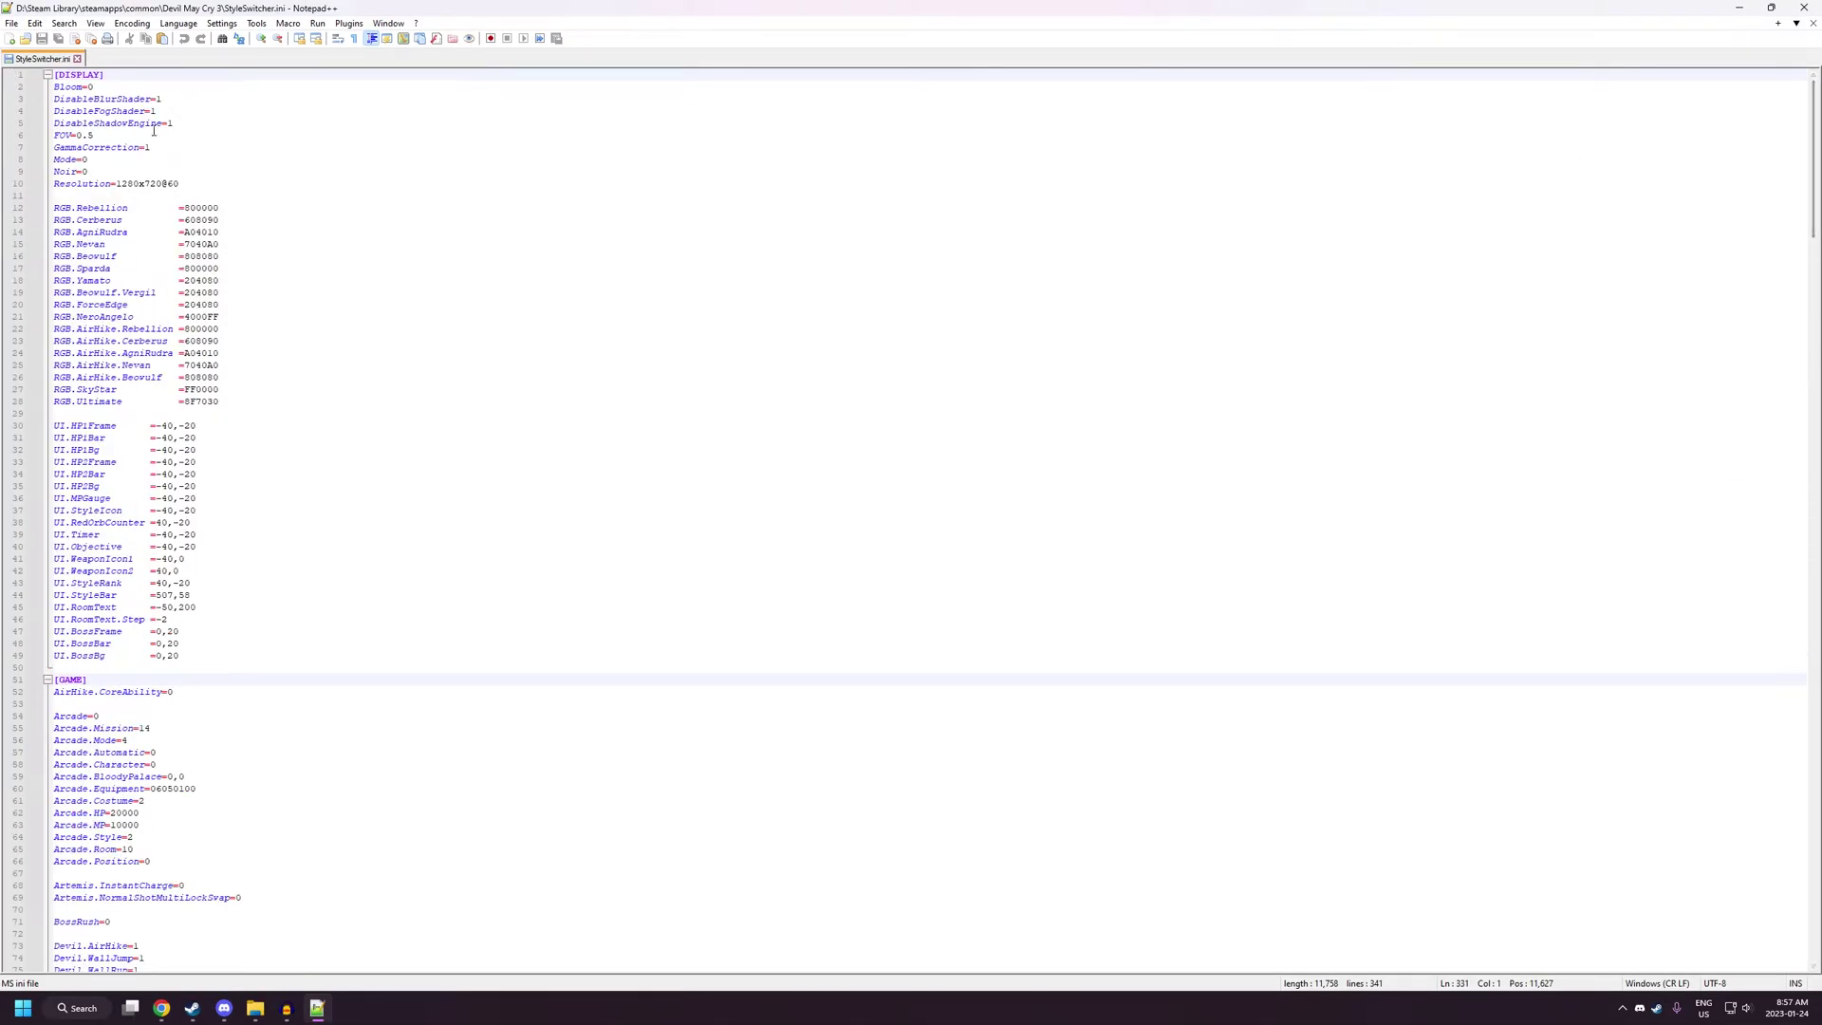
- Set Mode to 1 in the [DISPLAY] section of StyleSwitcher.ini
left_click(103, 156)
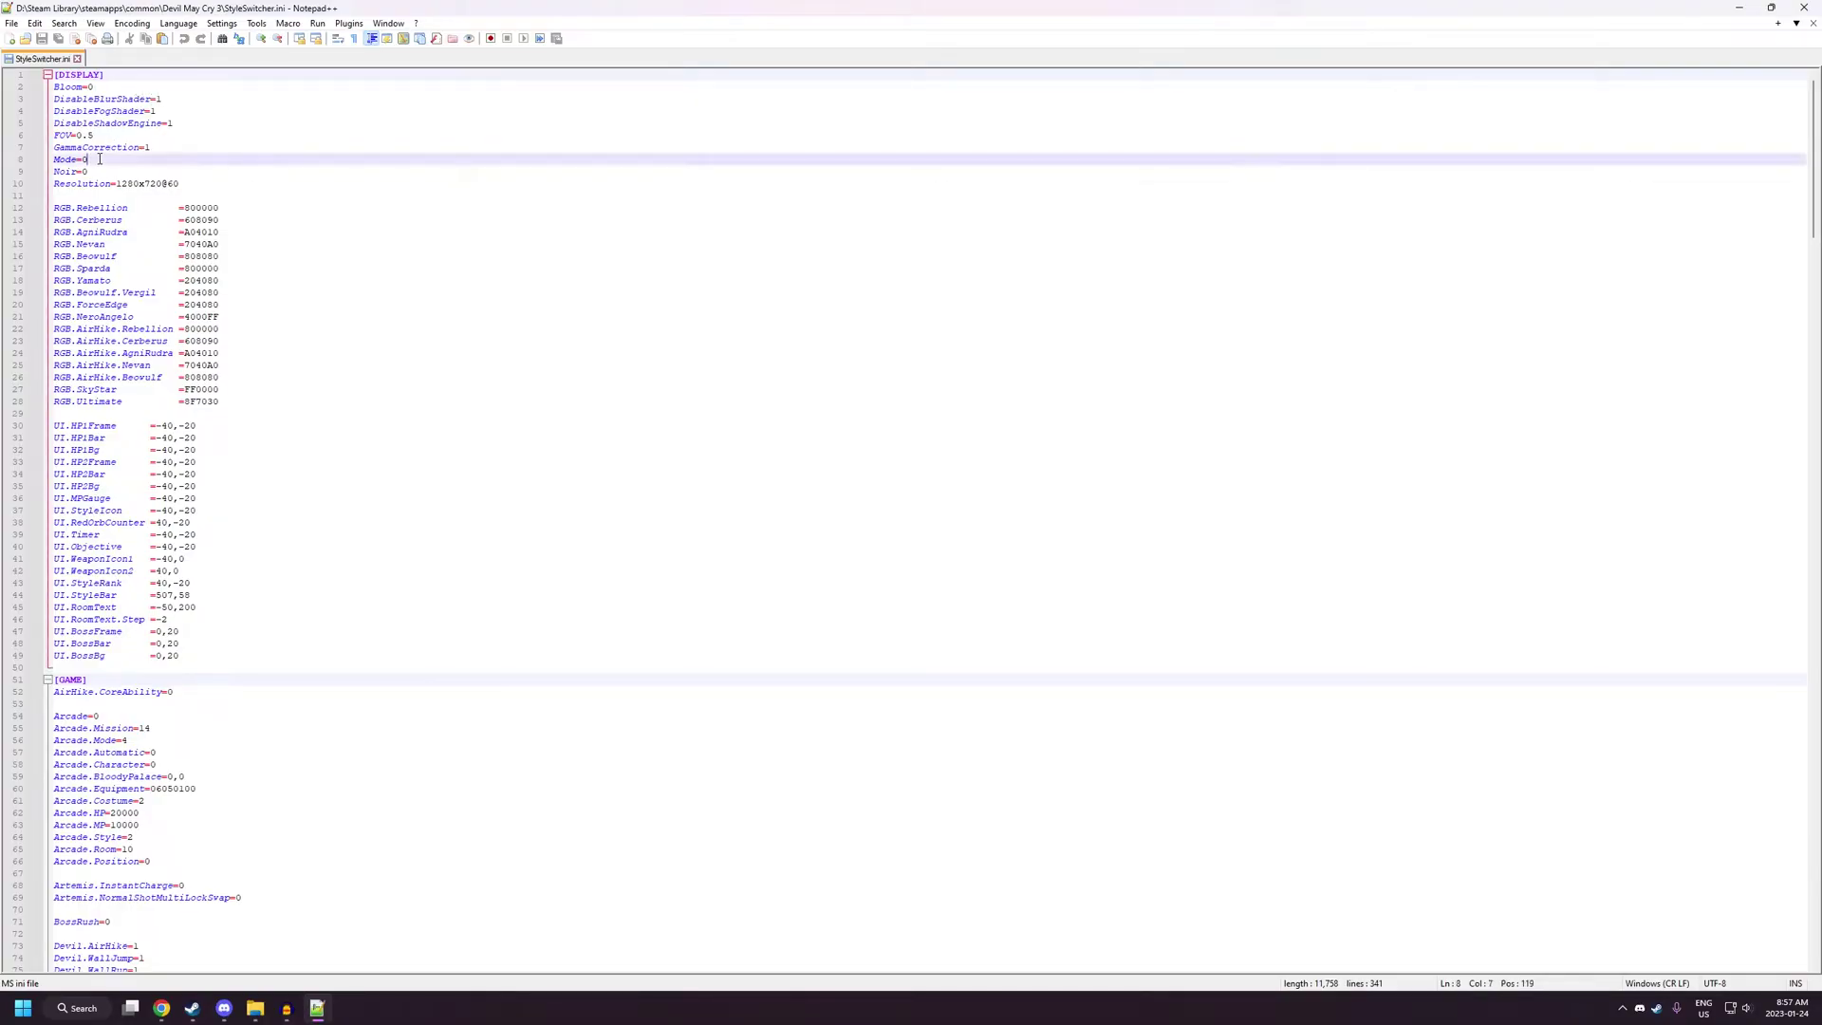
key("BackSpace")
type("1")
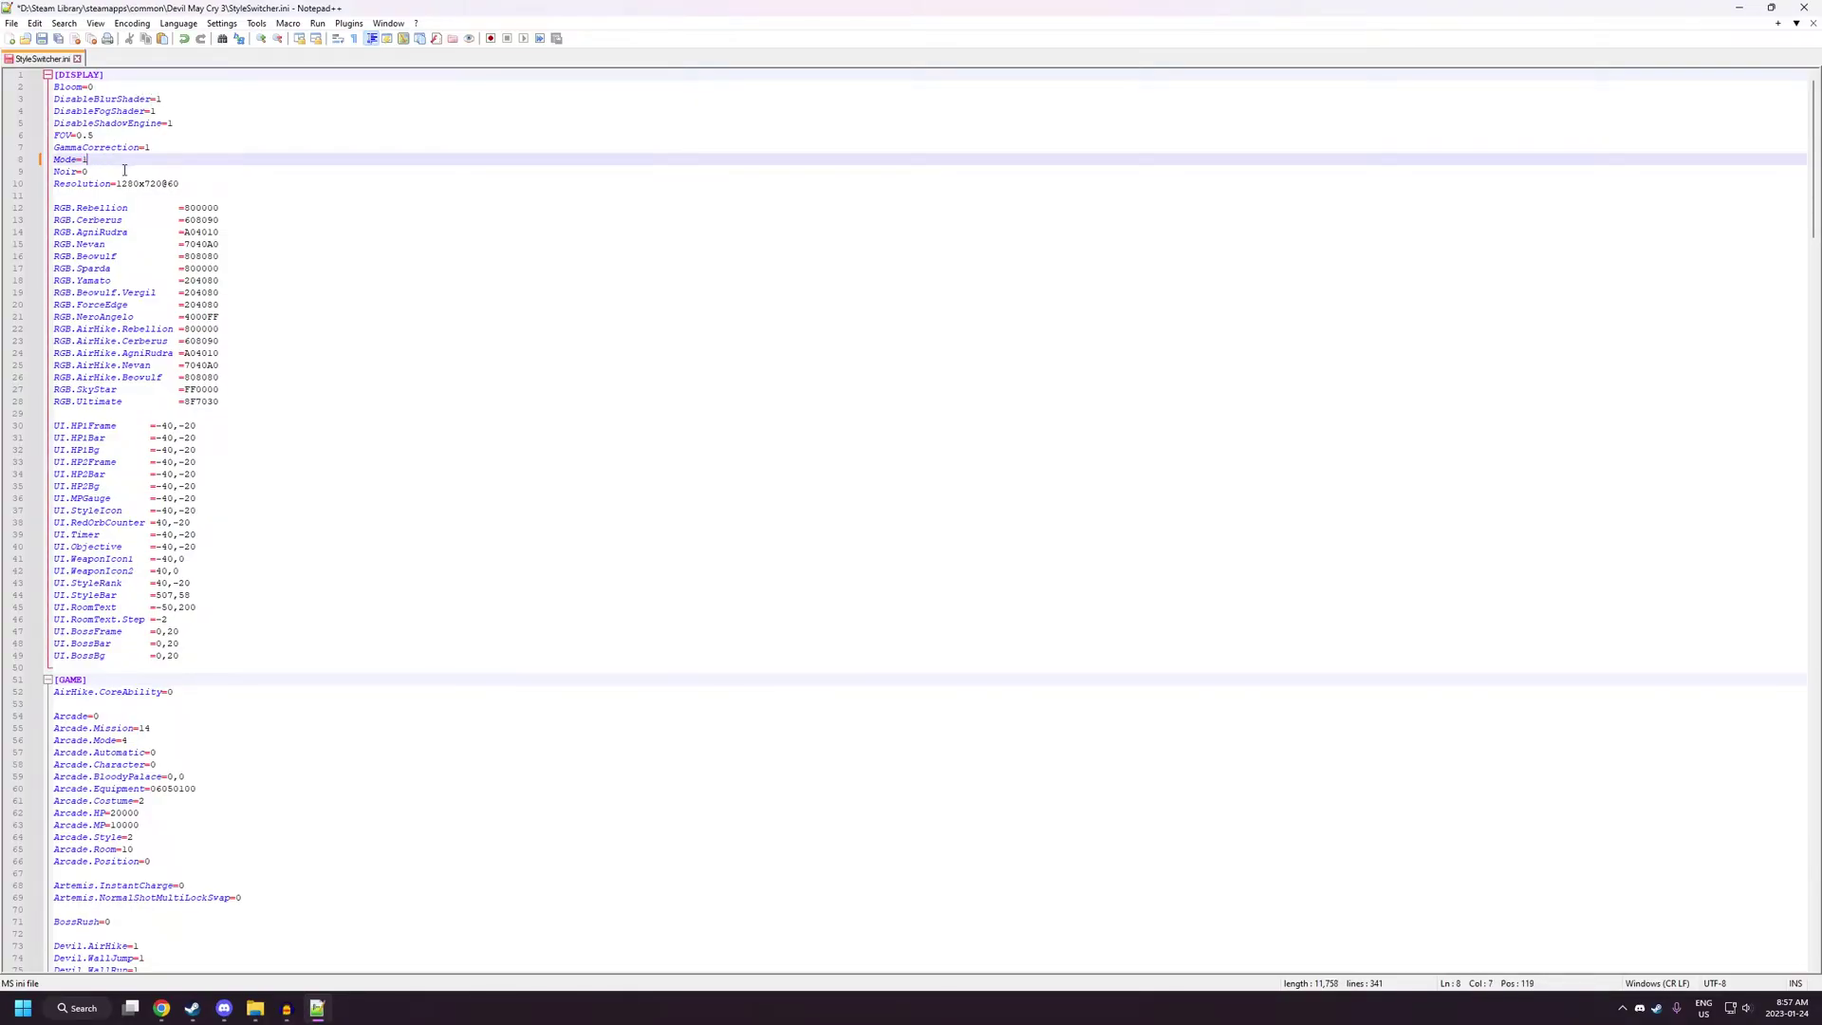
- Open documentation.html from the game folder and examine the contents list and installation instructions of the Style Switcher documentation
left_click(317, 1007)
double_click(717, 420)
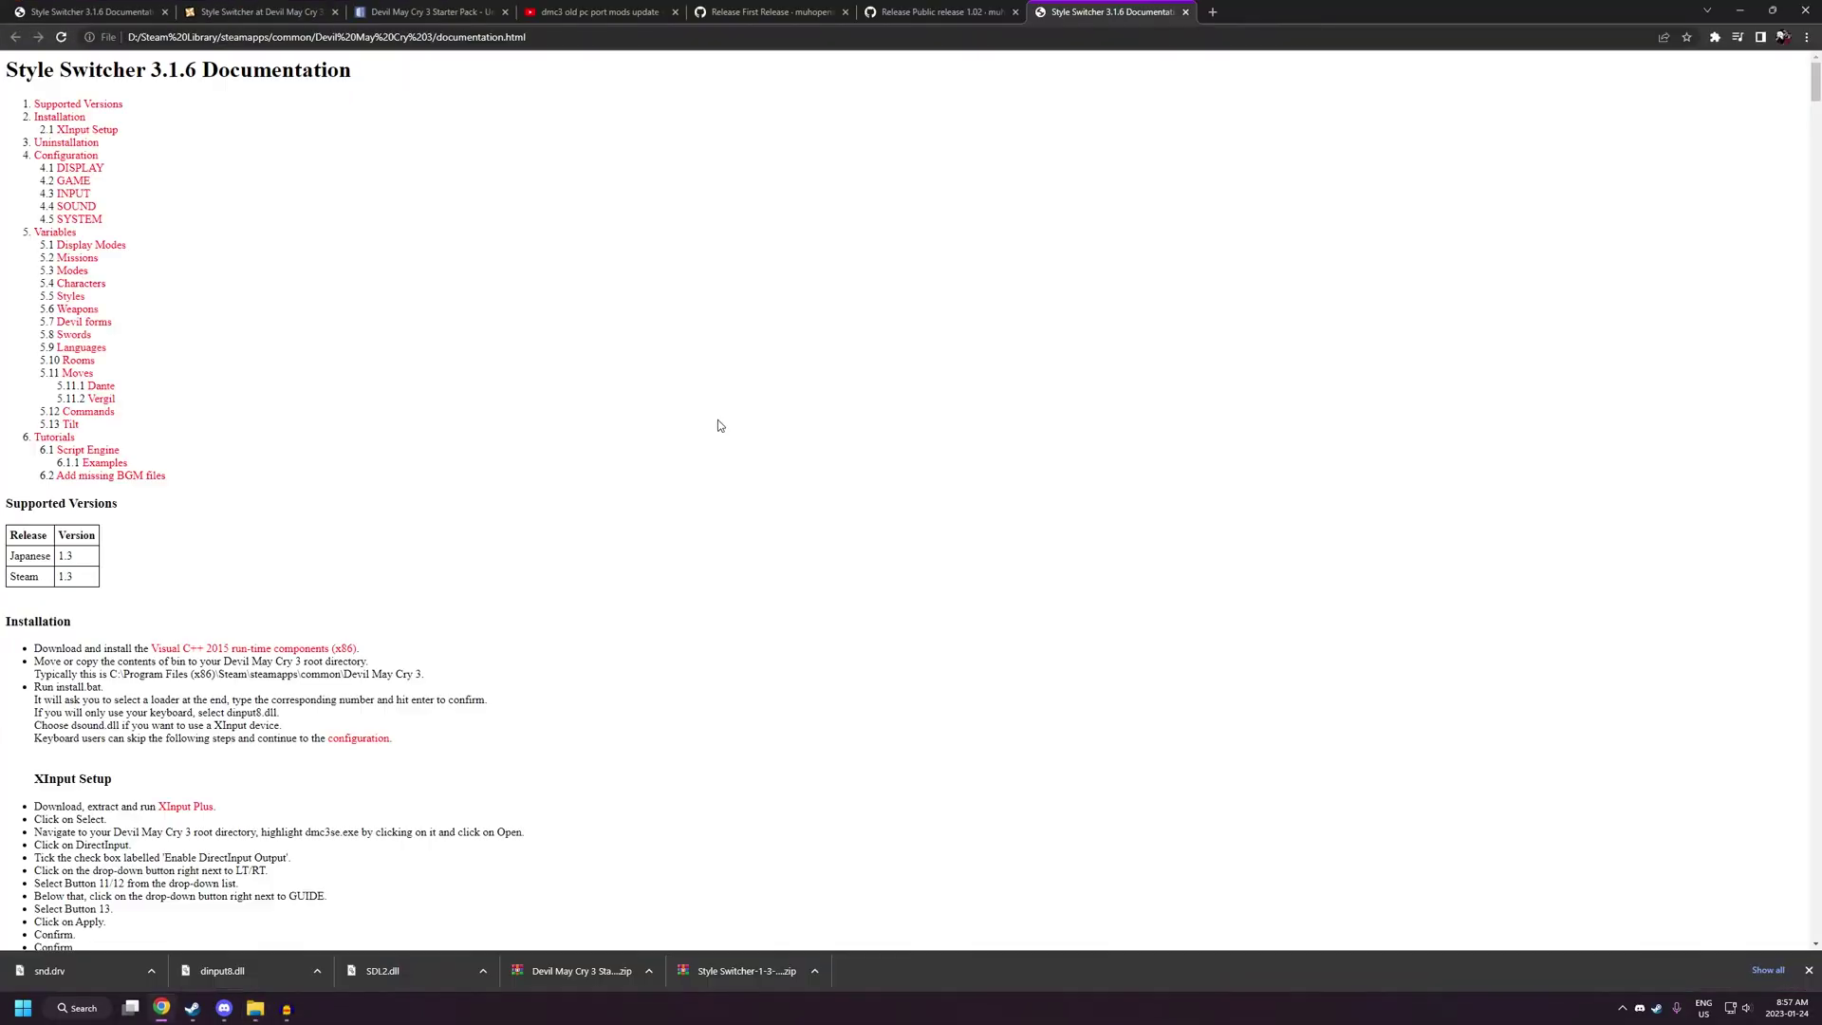
scroll(408, 380, "down", 2)
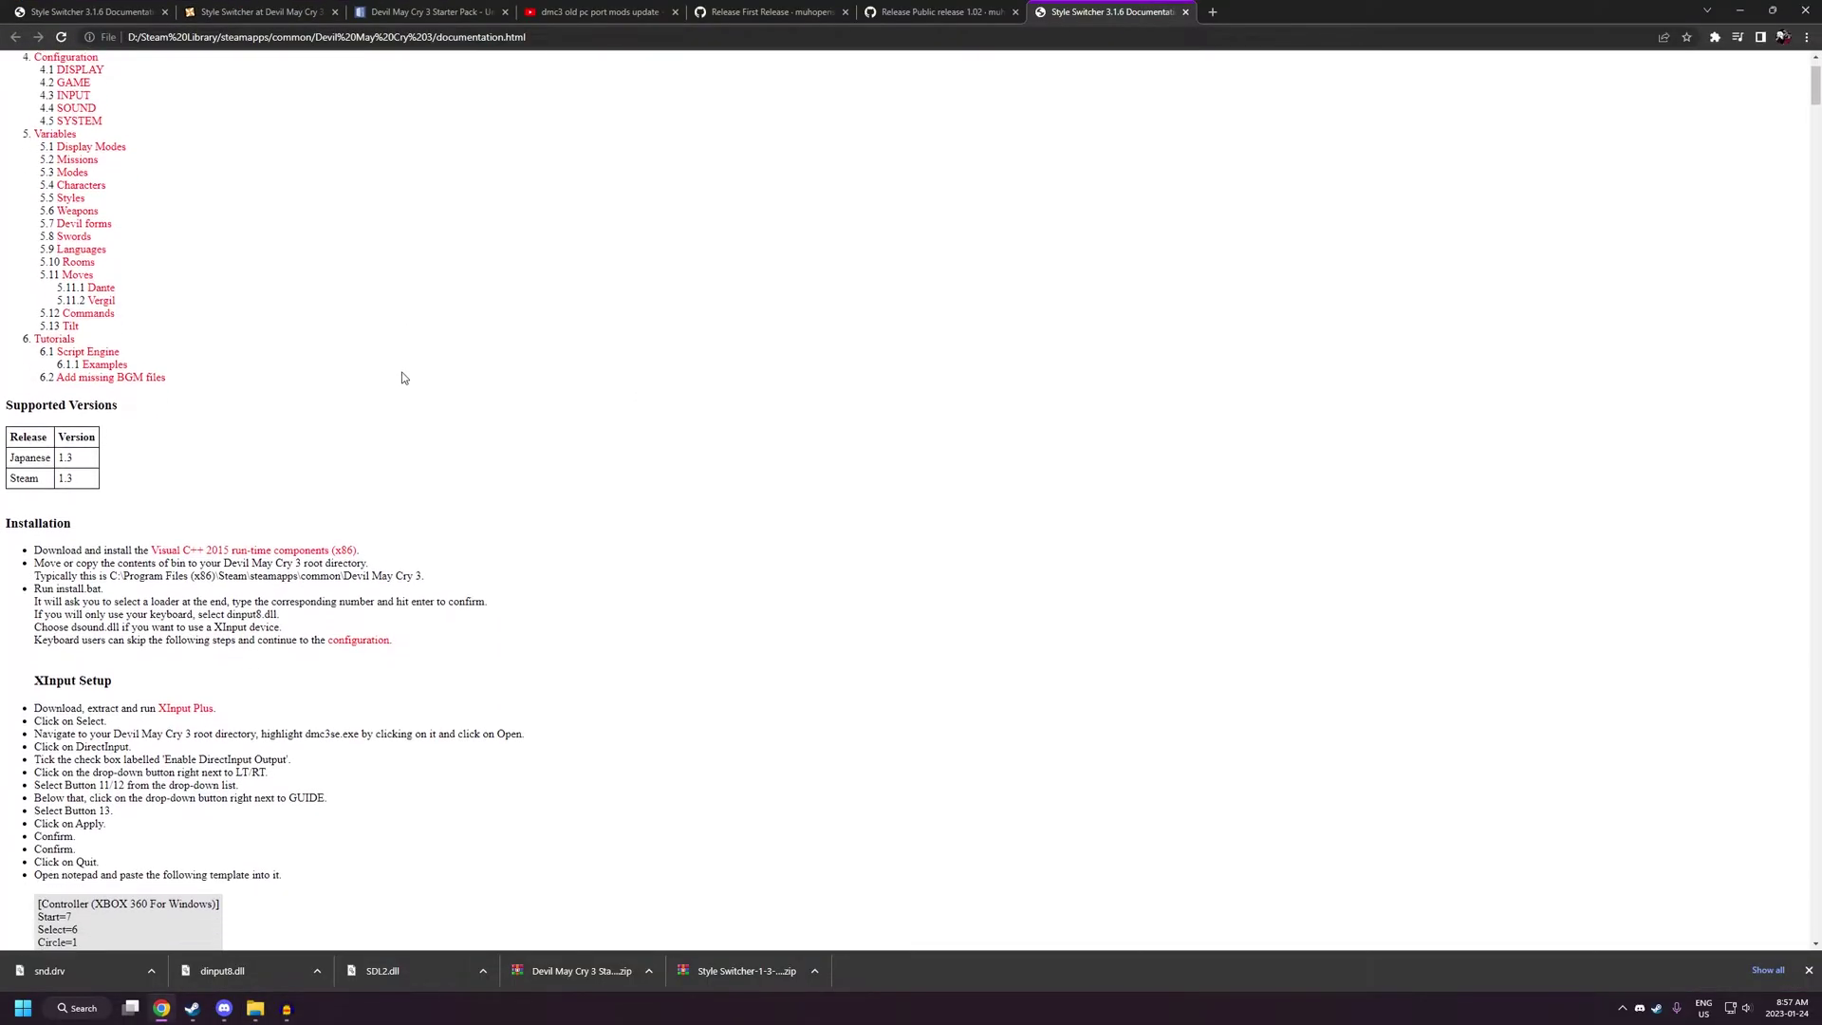
scroll(402, 378, "down", 1)
scroll(379, 372, "up", 1)
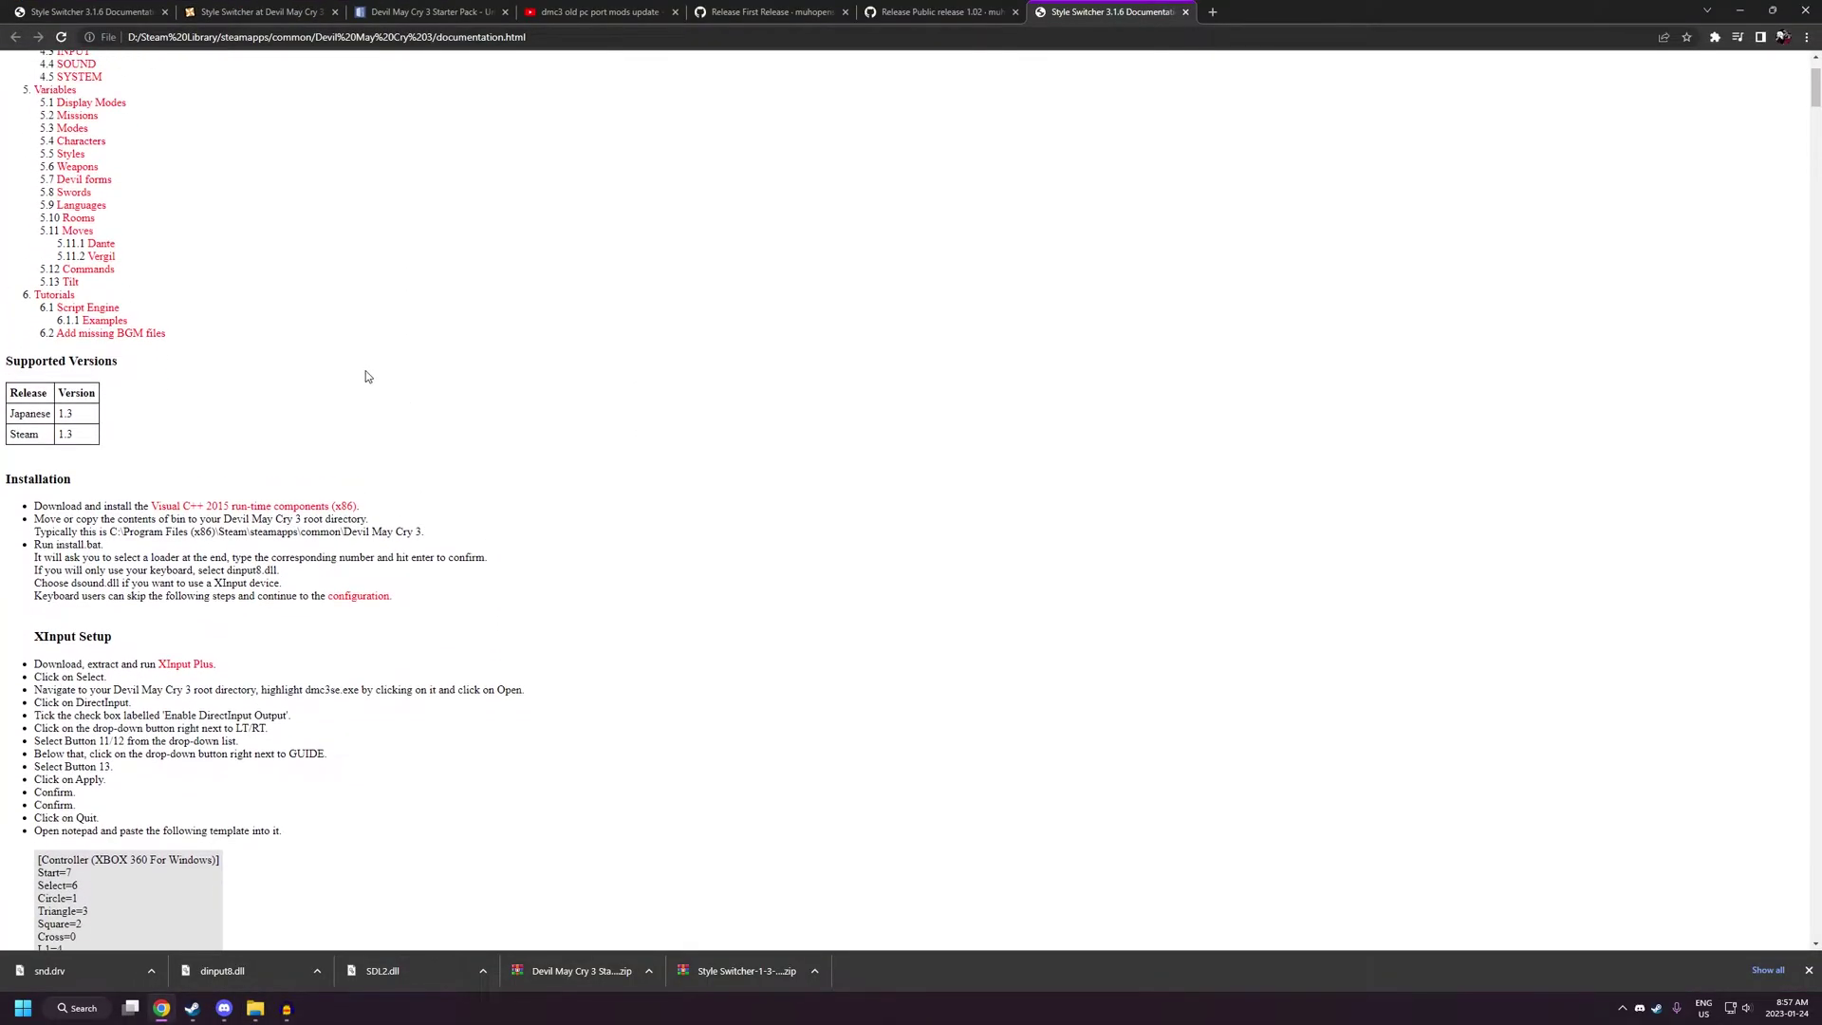
scroll(275, 339, "up", 2)
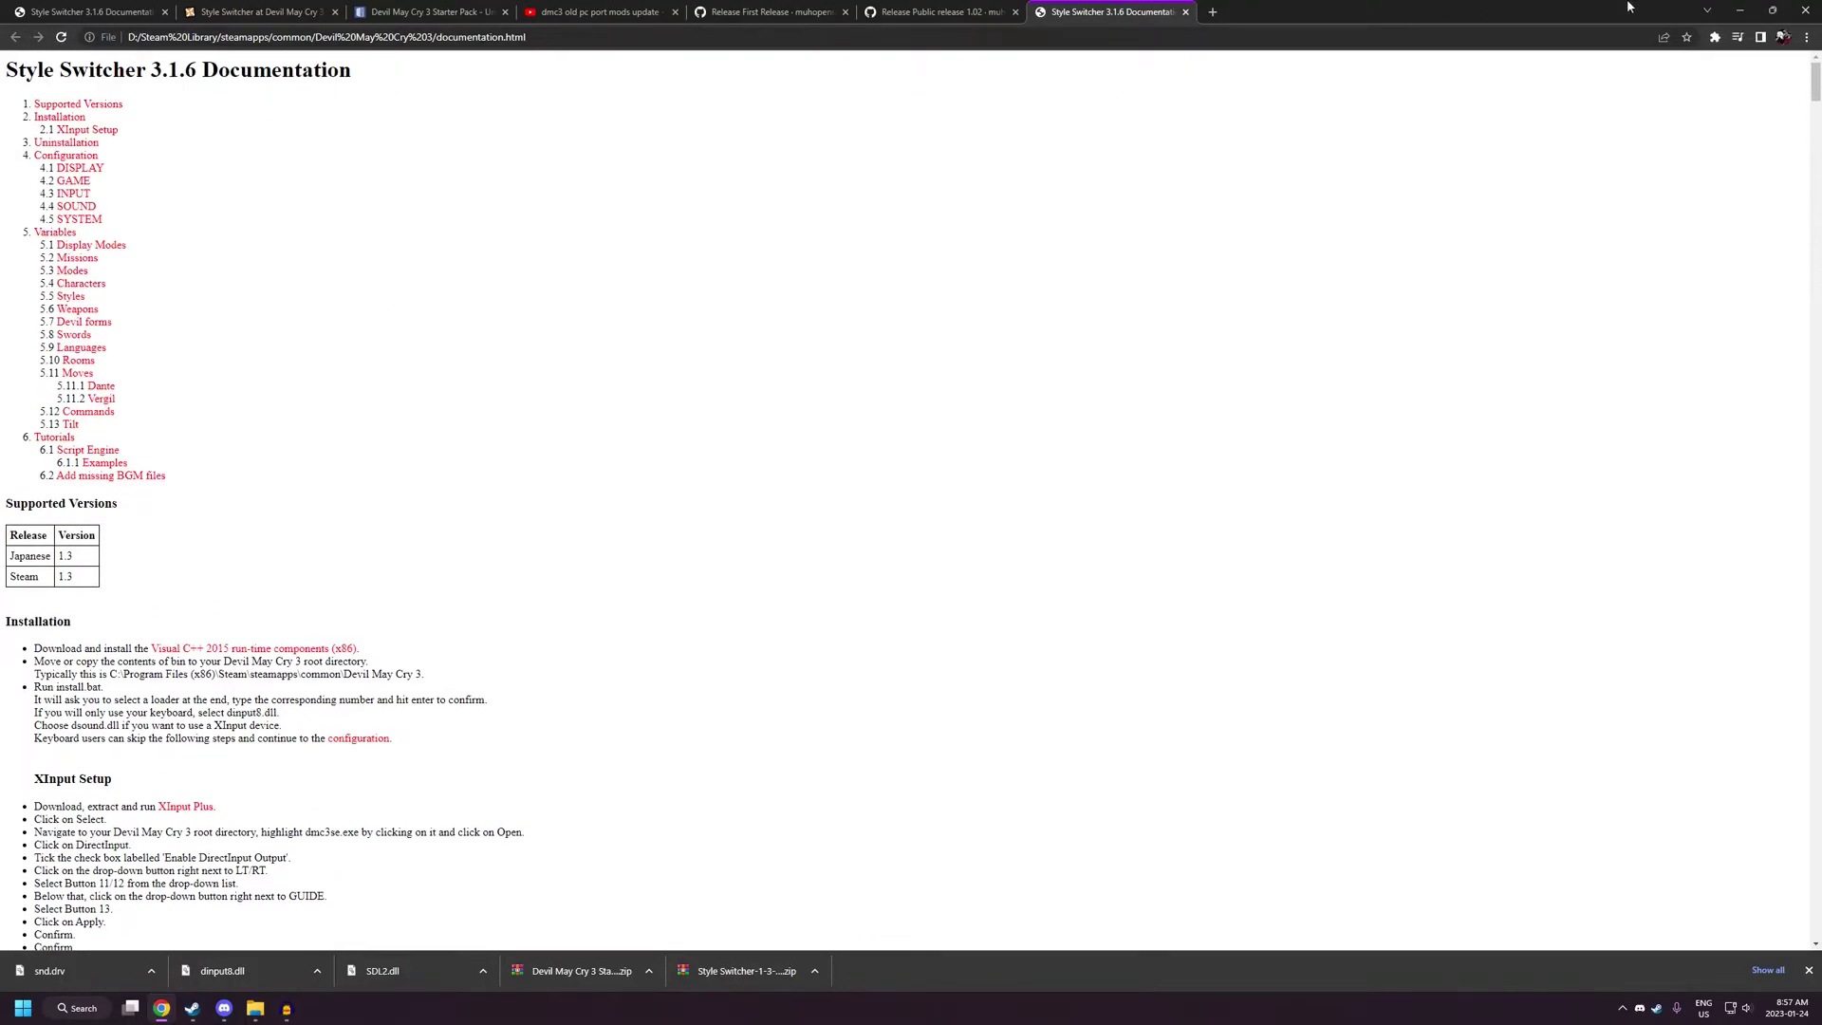
left_click(1740, 10)
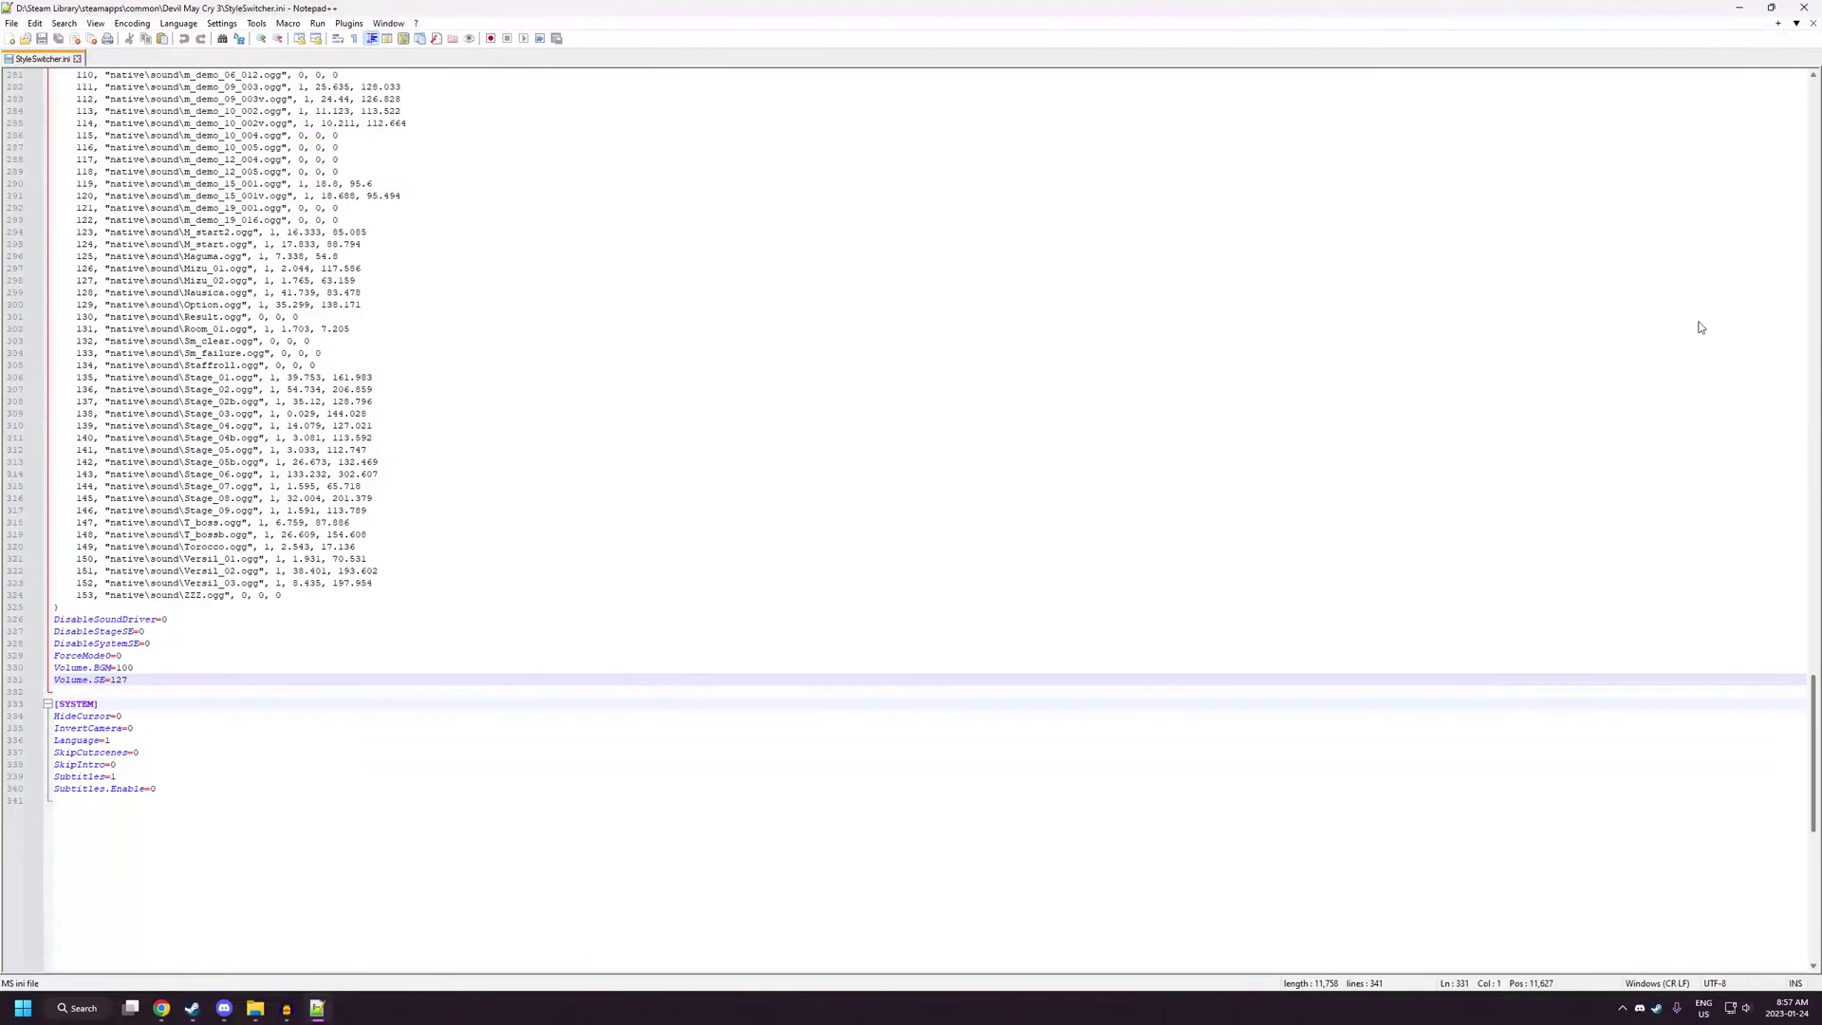
- Set Mode to 1 in the [DISPLAY] section of StyleSwitcher.ini
scroll(1711, 149, "up", 15)
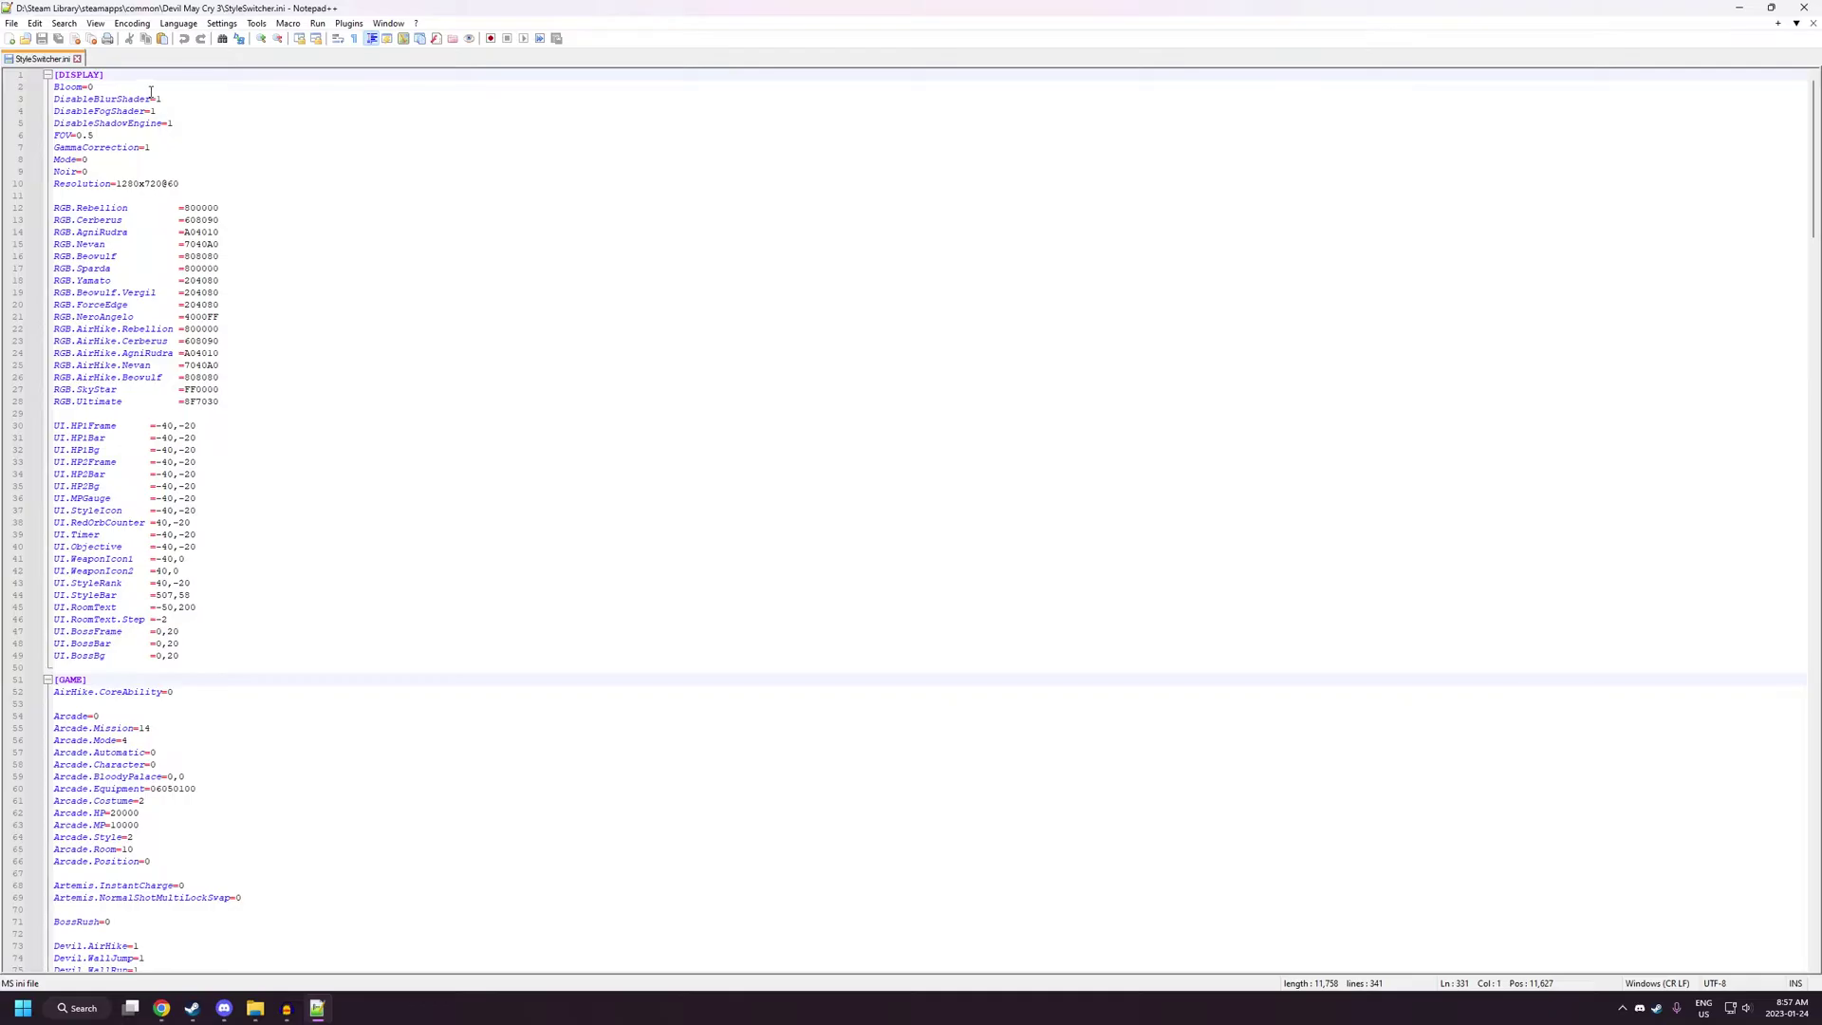
left_click(99, 160)
key("BackSpace")
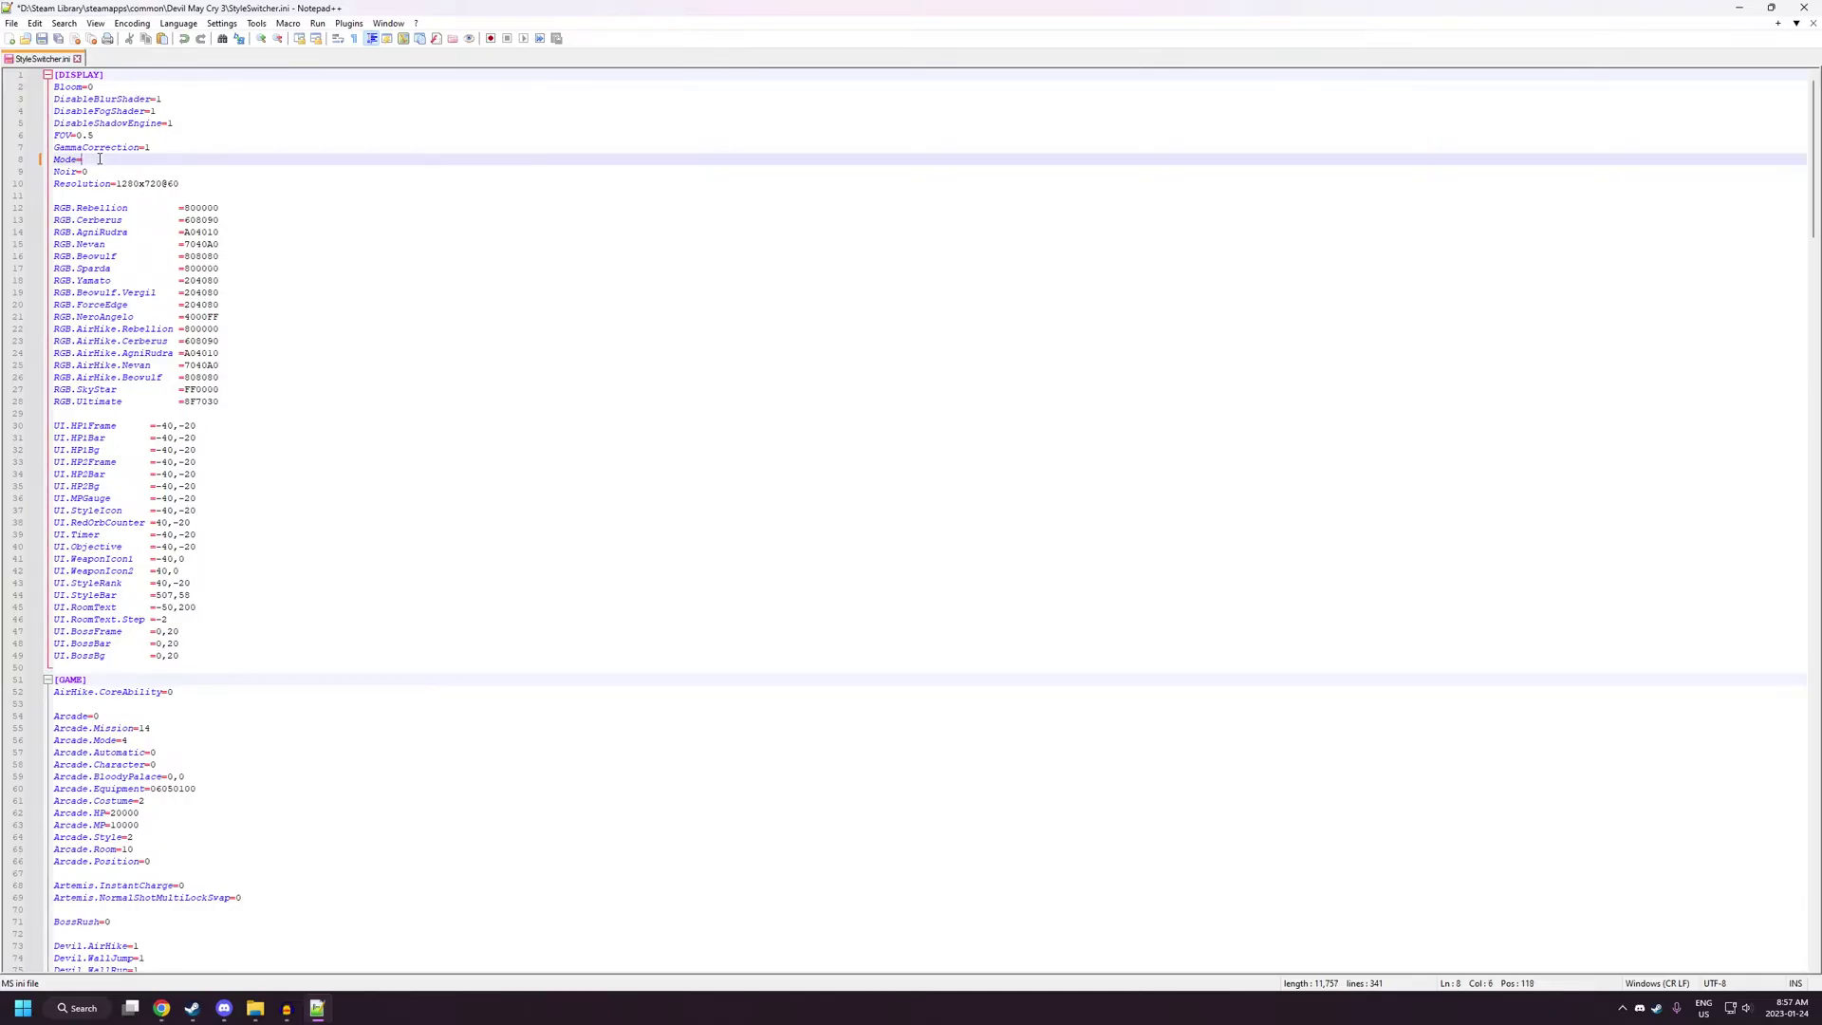
type("1")
- Check the monitor's display resolution in the Windows display settings to match it to the Resolution line
left_click_drag(116, 183, 194, 185)
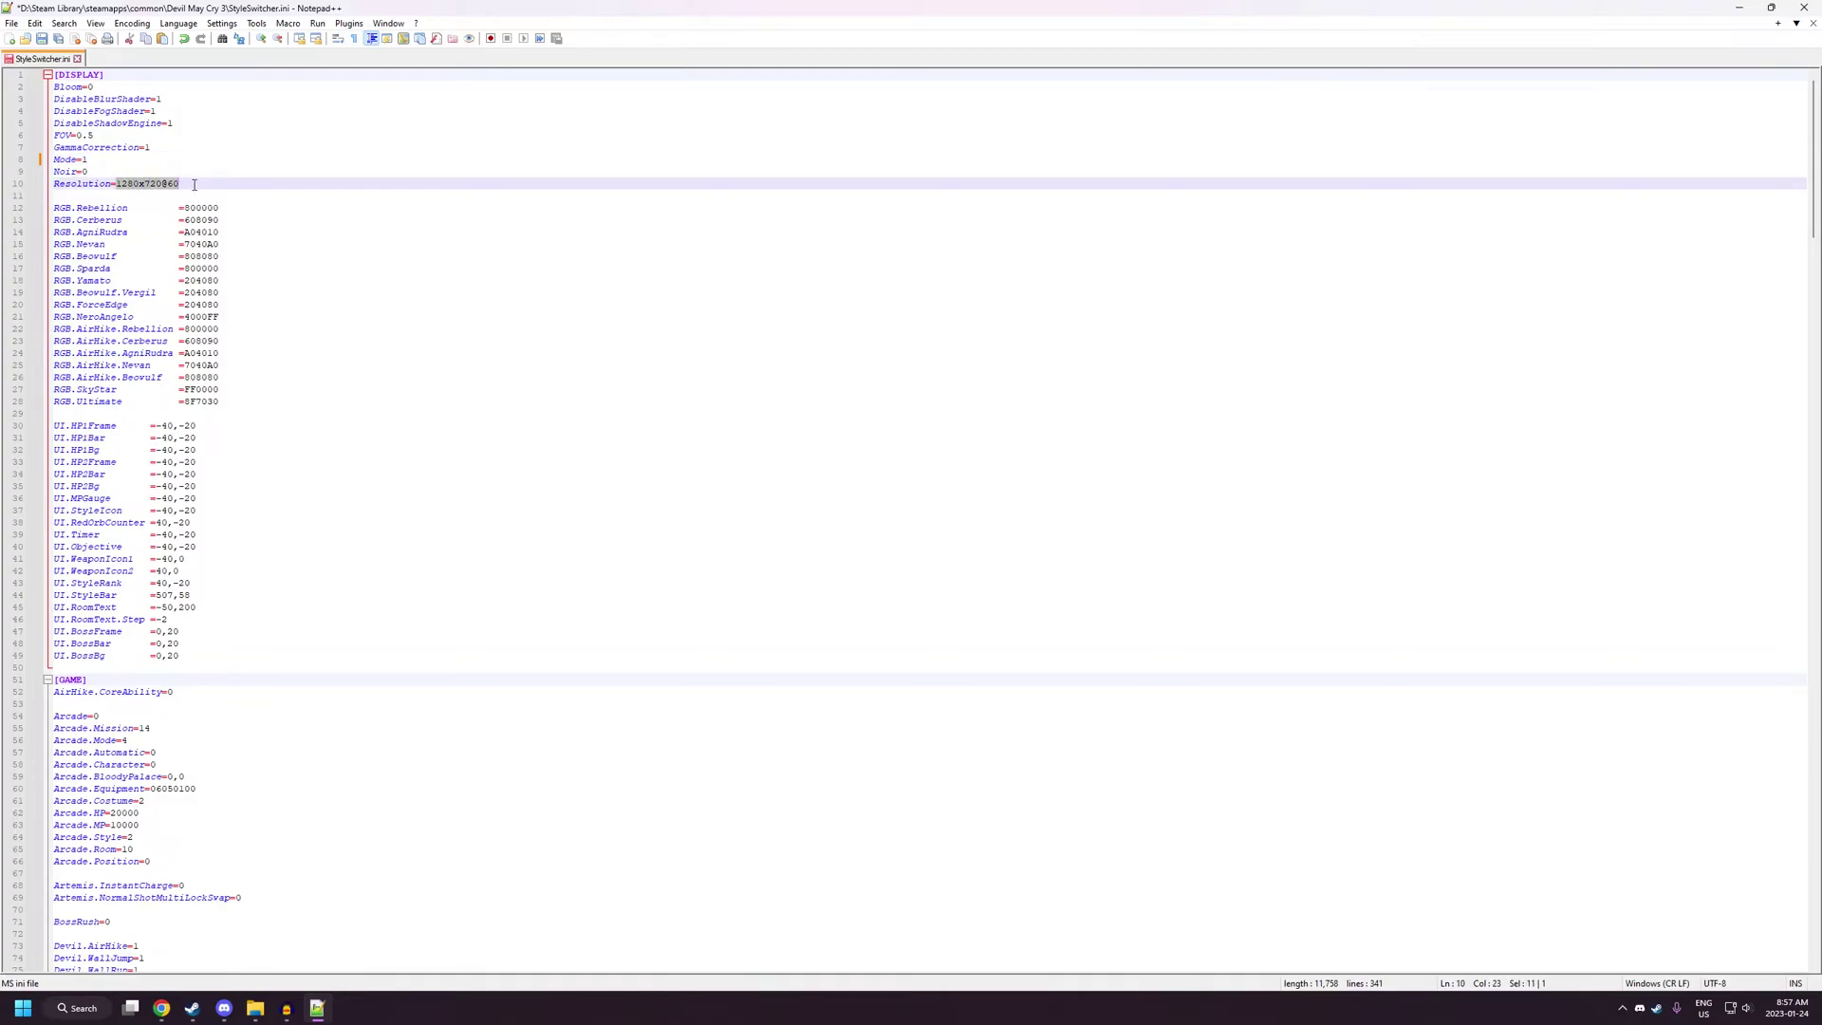
left_click(1744, 7)
right_click(314, 685)
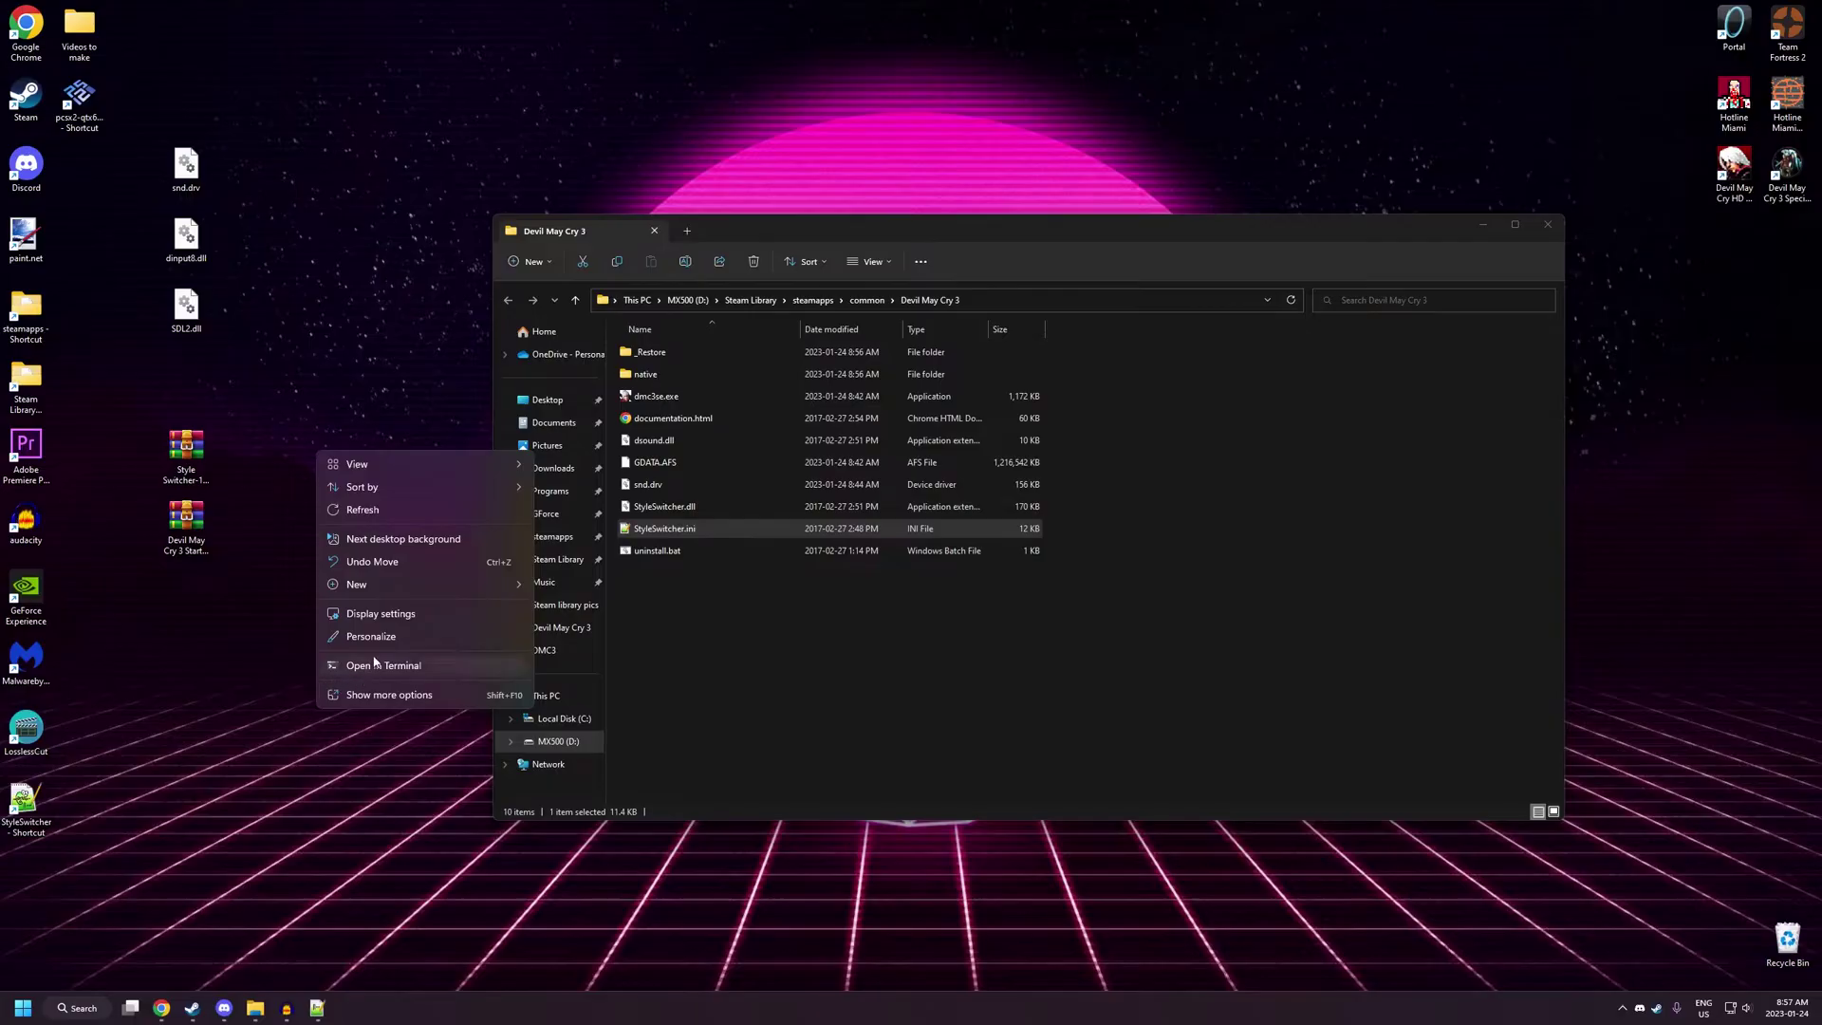
left_click(429, 614)
scroll(972, 521, "down", 5)
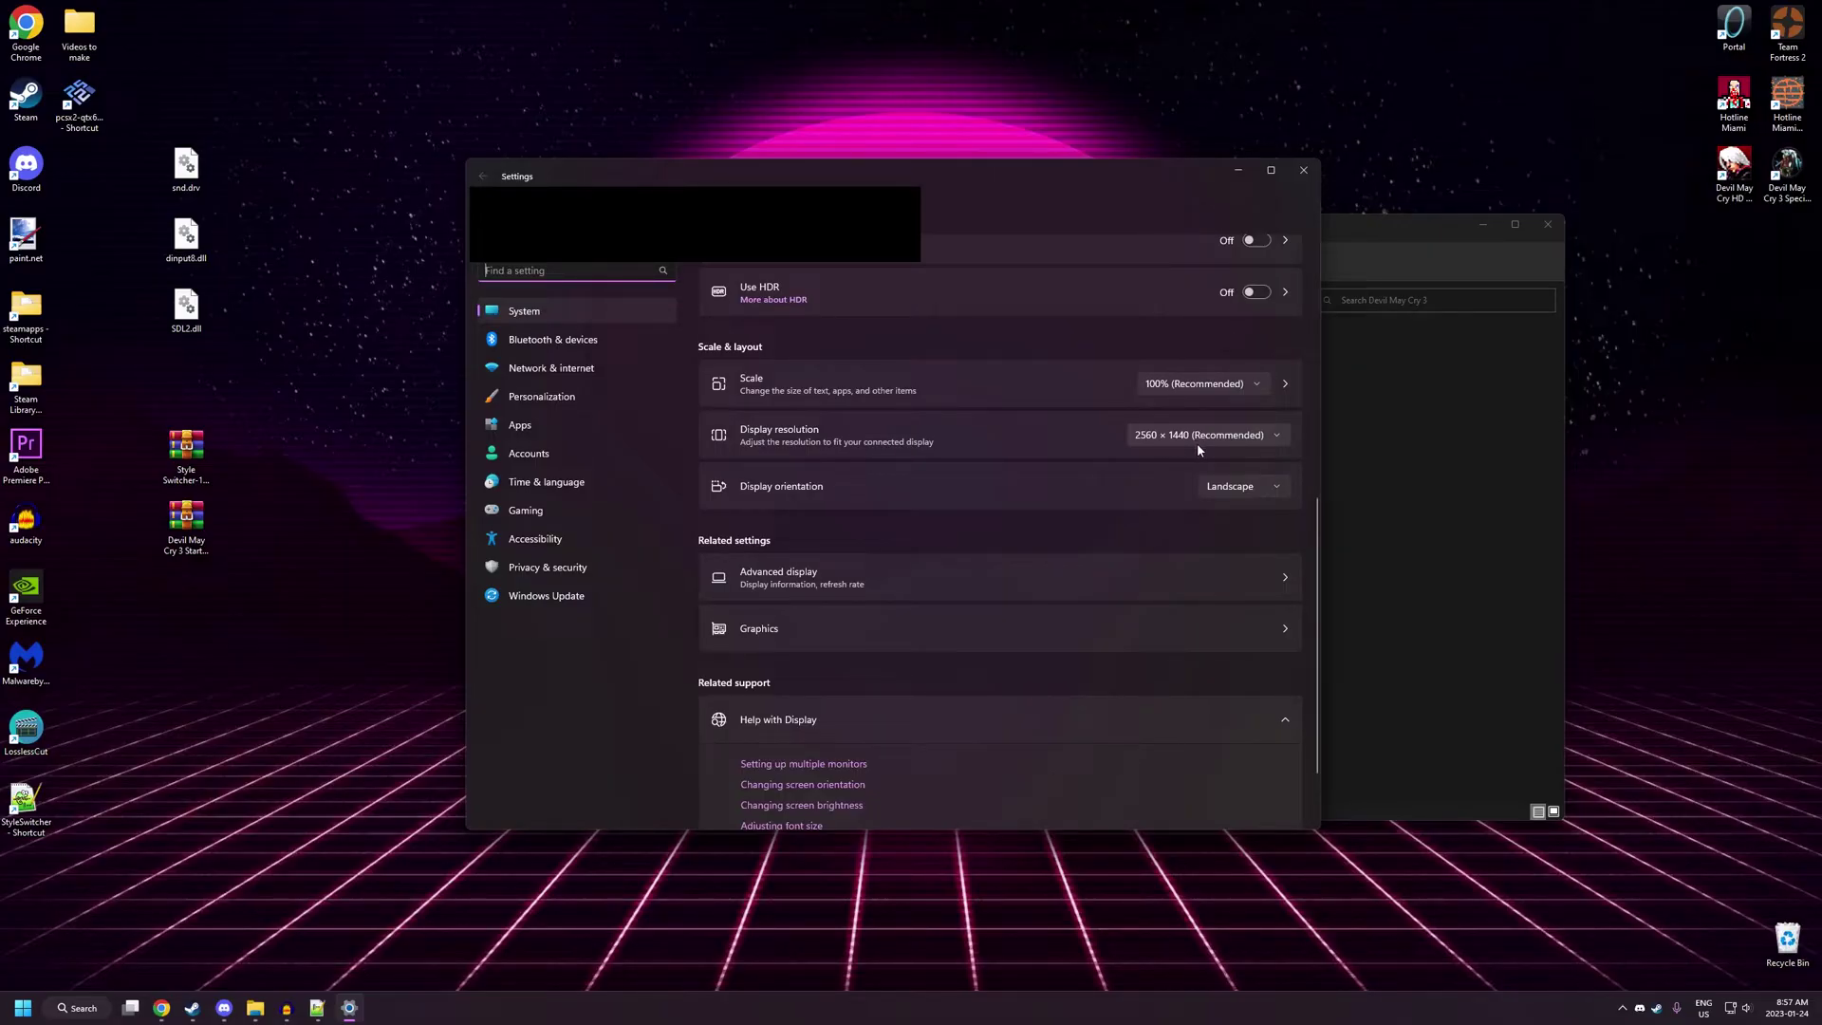
key("alt+Tab")
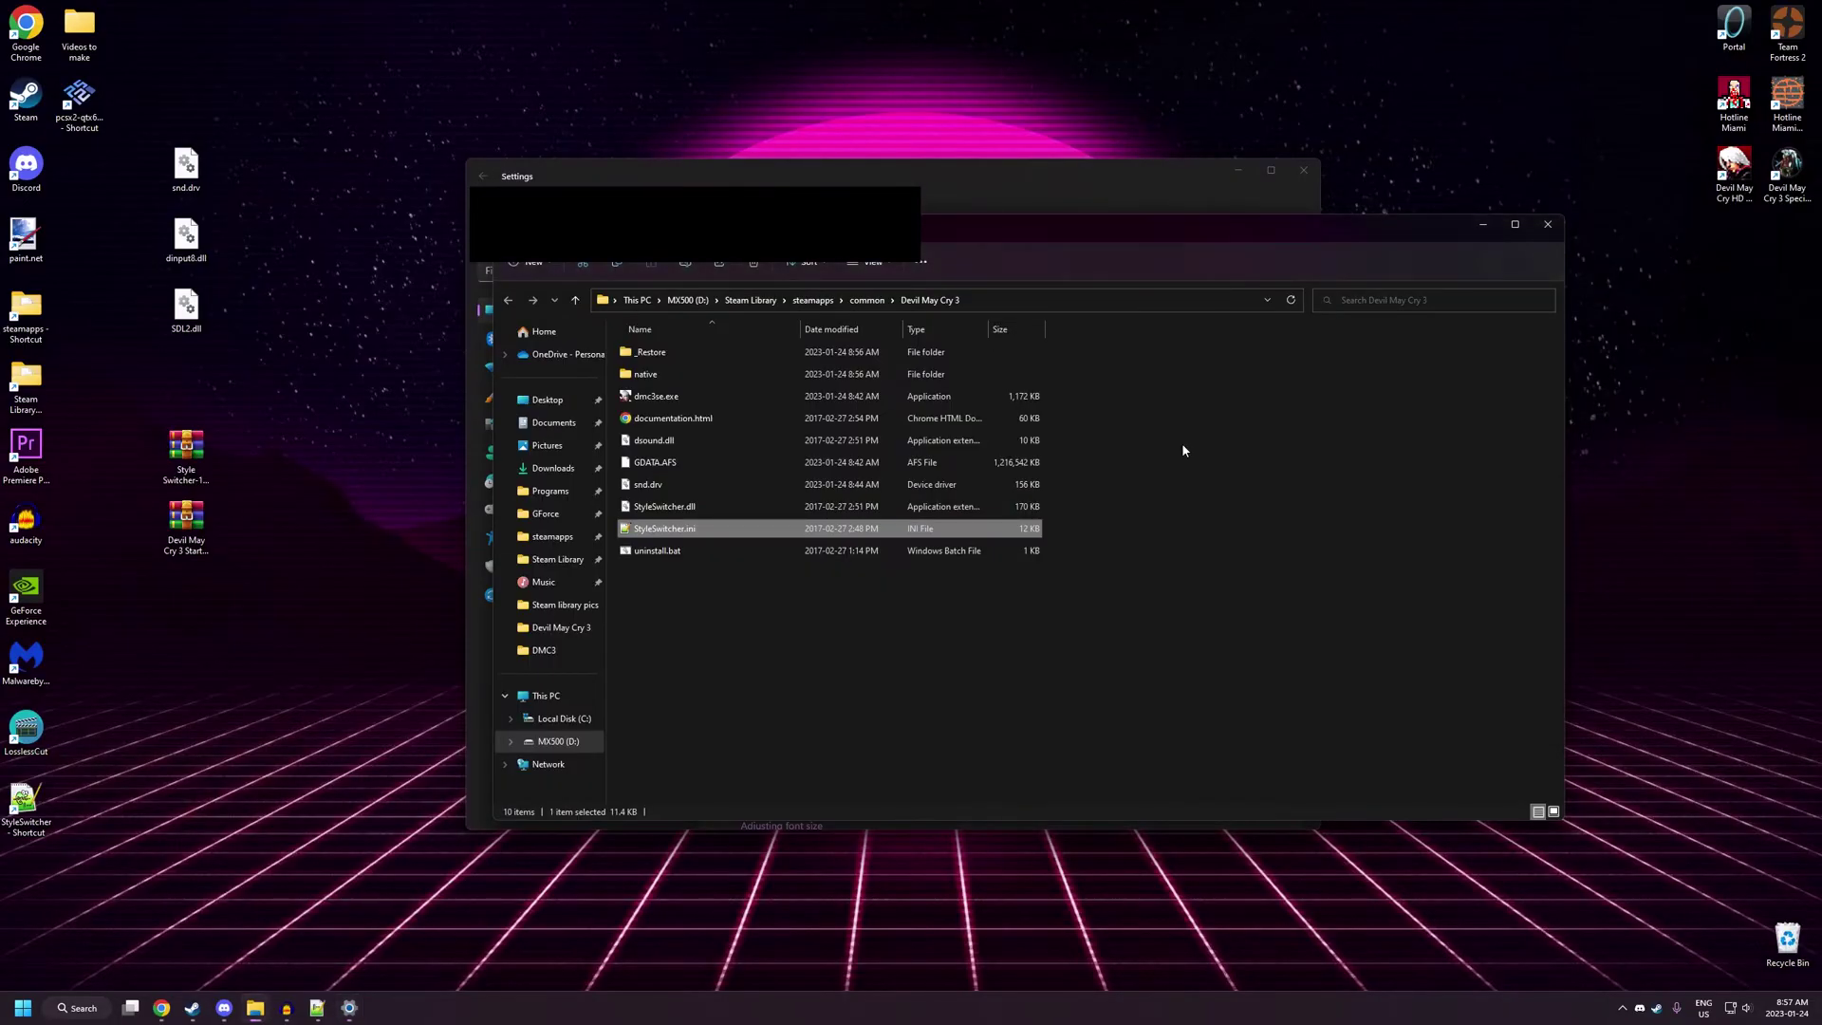
- Return to StyleSwitcher.ini and set Resolution to 2560x1440@60 in the [DISPLAY] section
double_click(889, 530)
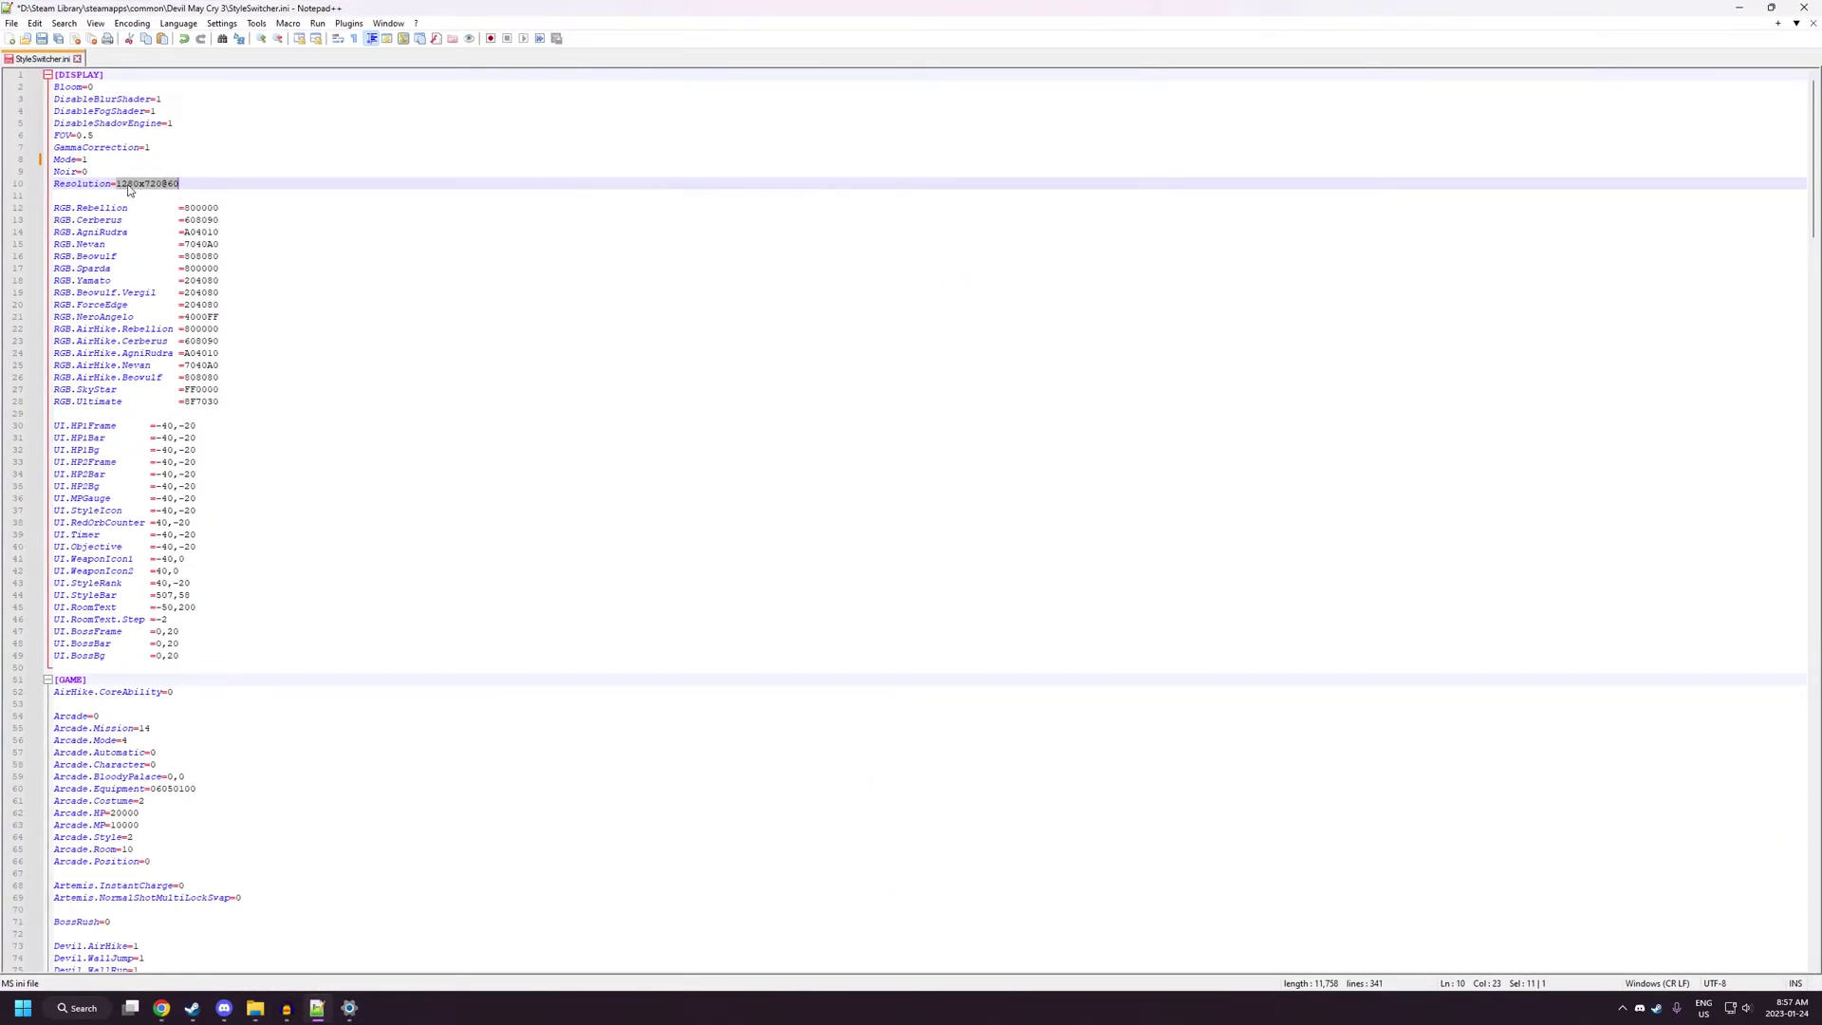
left_click(132, 184)
left_click_drag(139, 184, 116, 184)
type("2560")
left_click_drag(163, 184, 142, 184)
type("144")
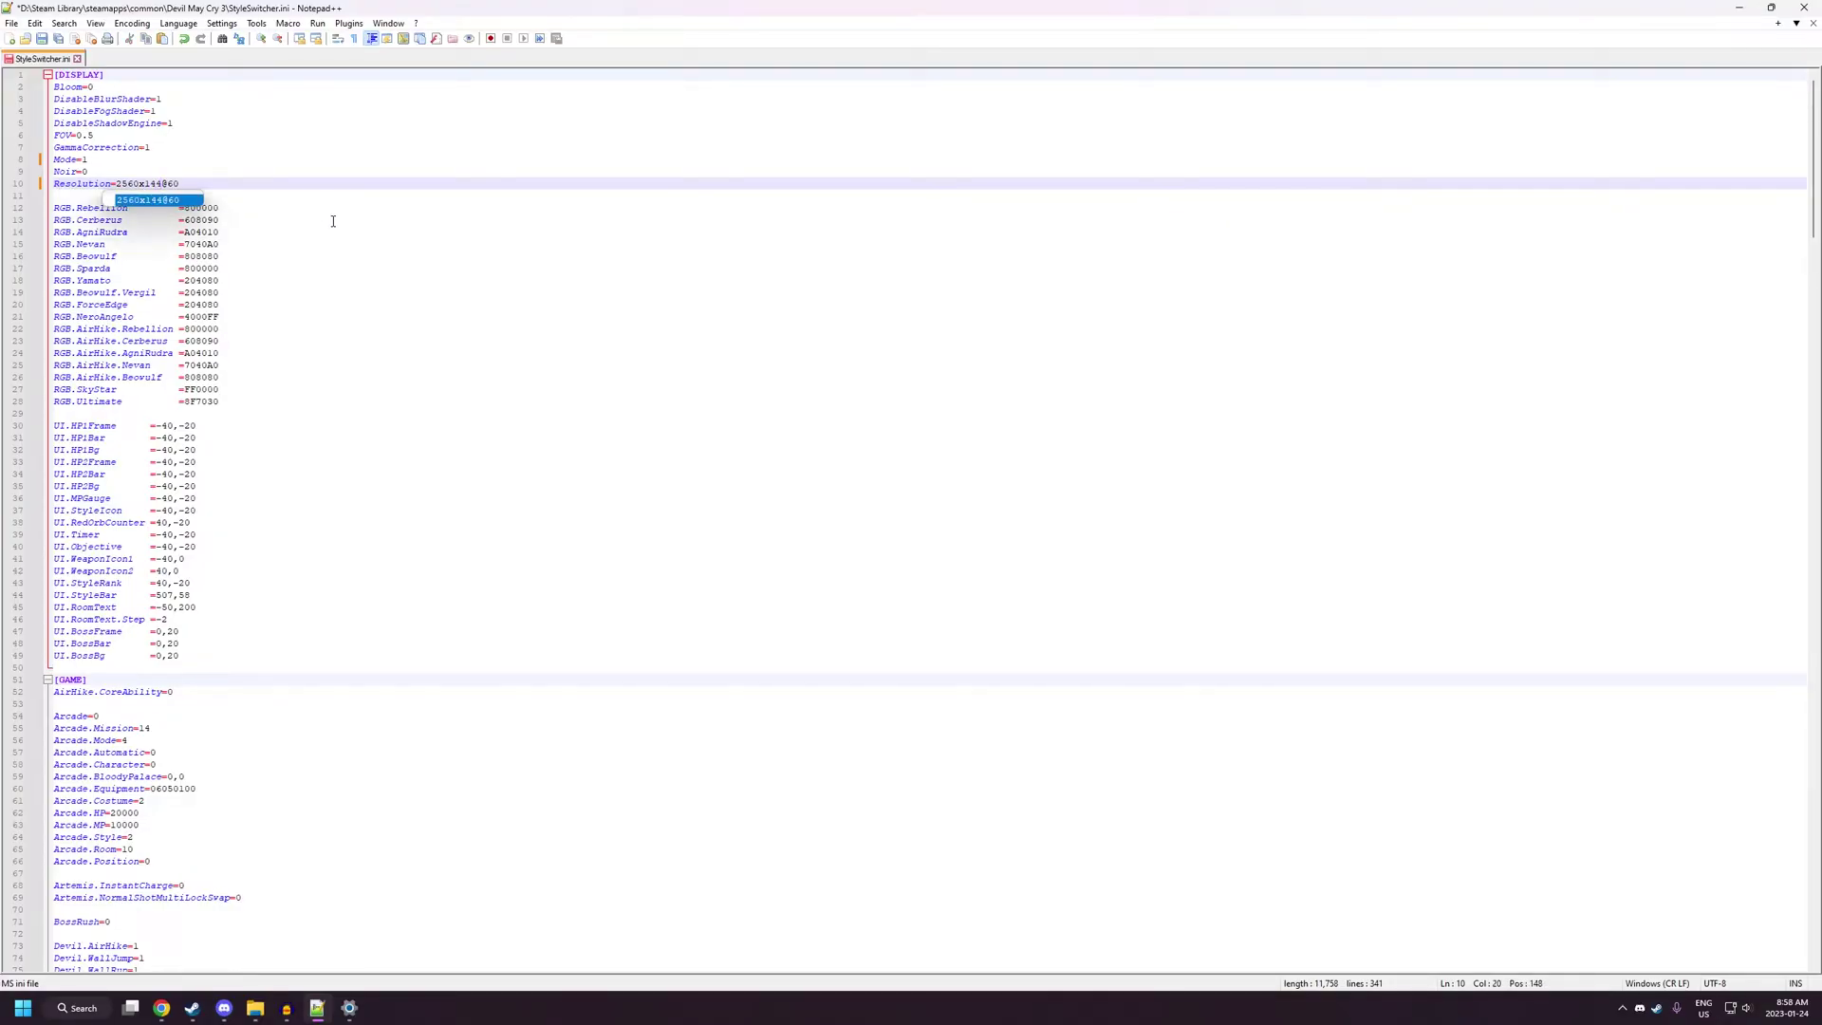
type("0")
left_click(268, 197)
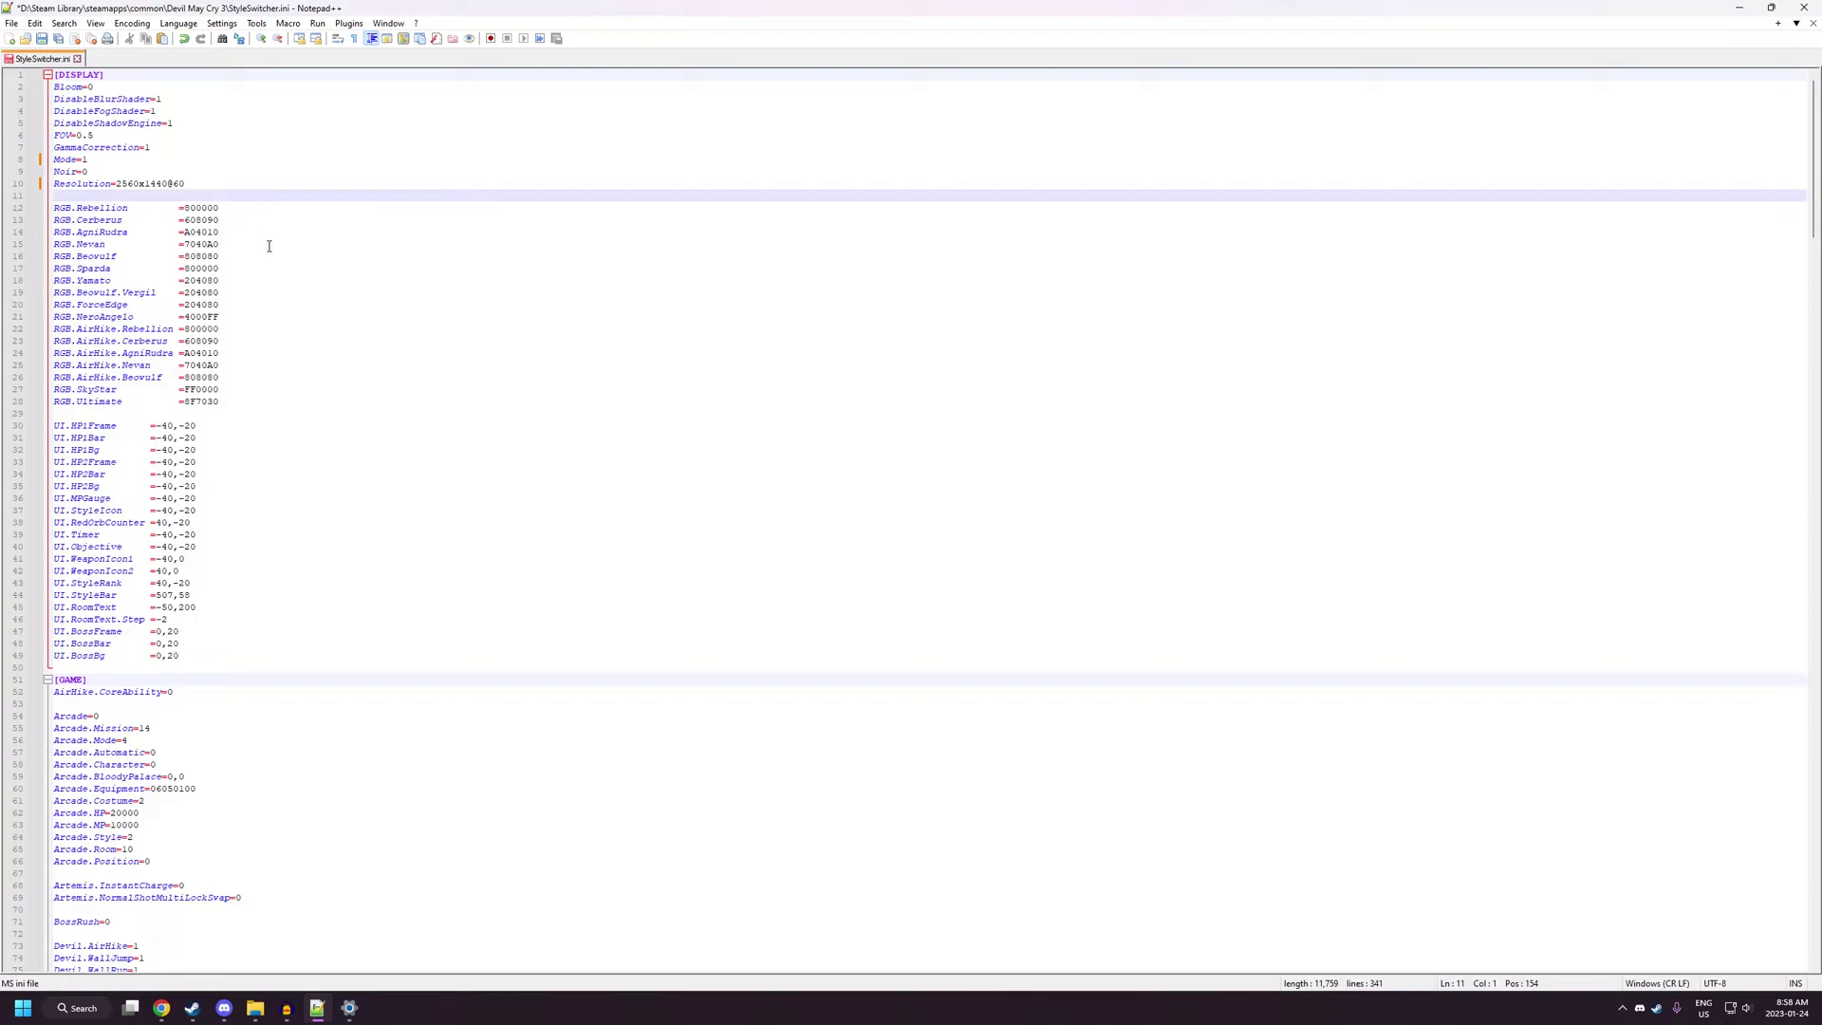
- Set InfiniteRainStorm to 1 in the [GAME] section
scroll(290, 388, "down", 15)
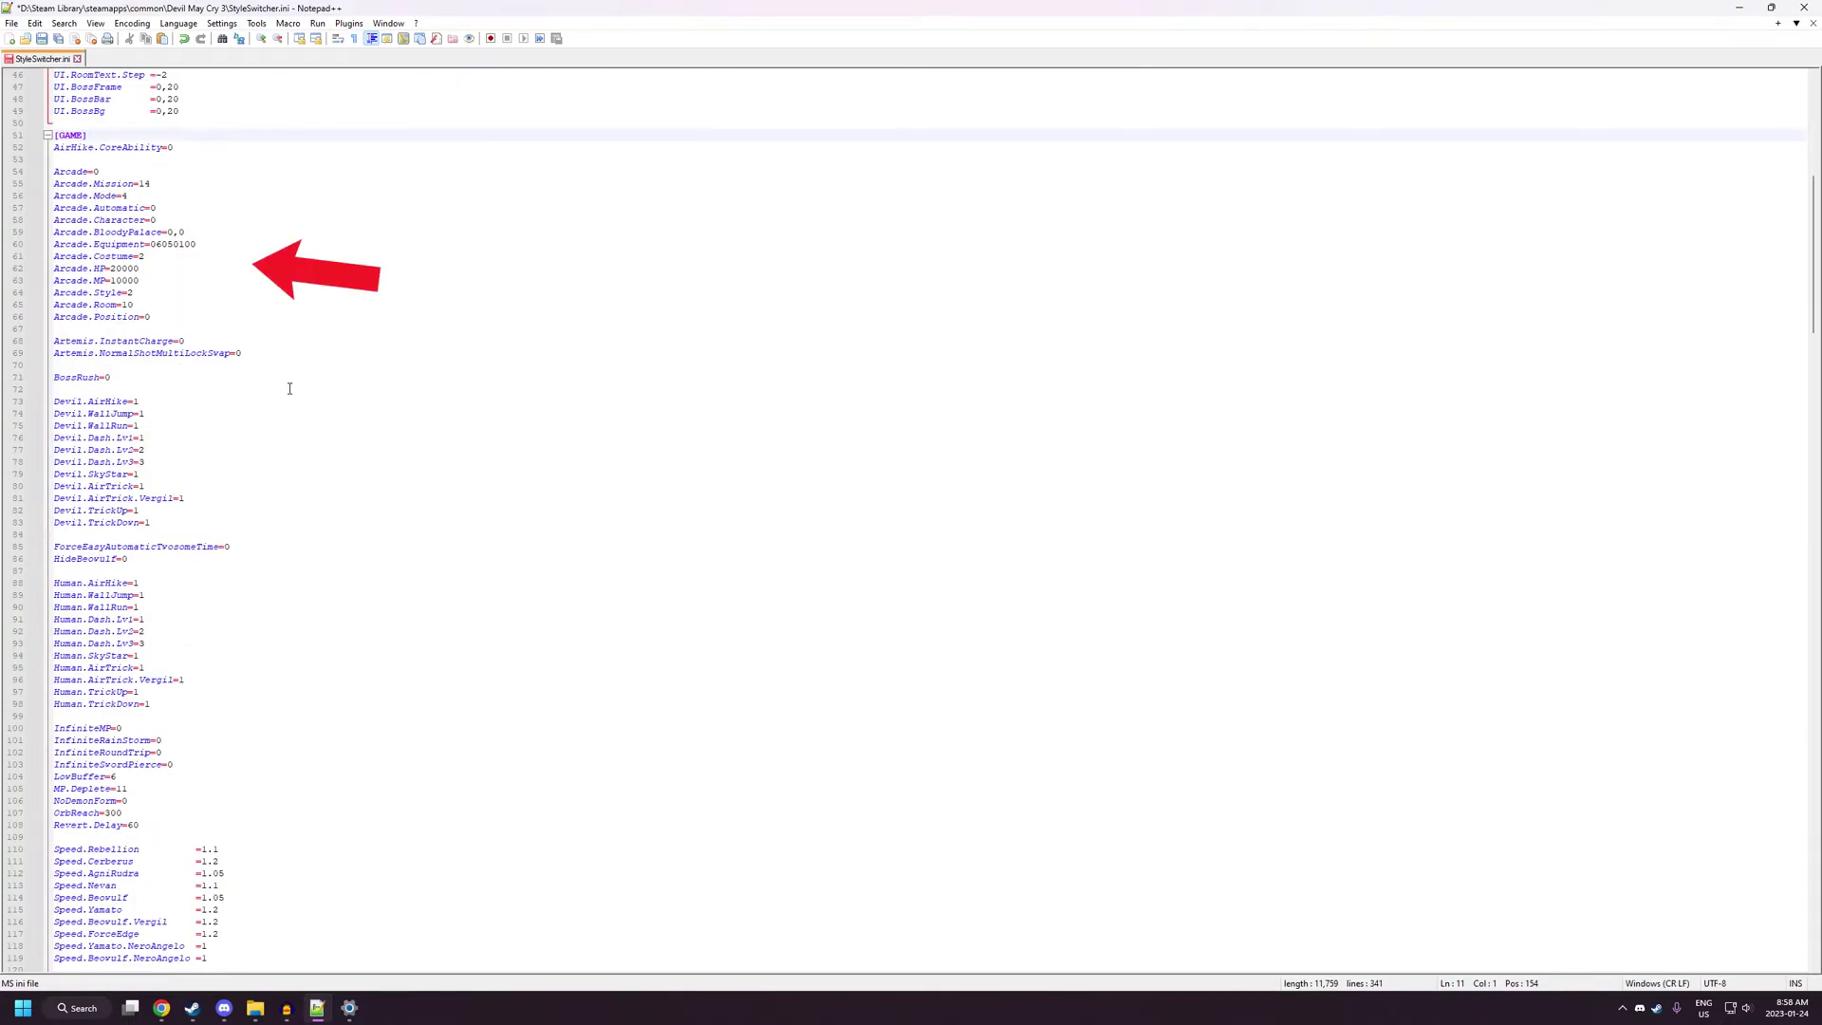
scroll(290, 388, "down", 4)
scroll(289, 388, "down", 7)
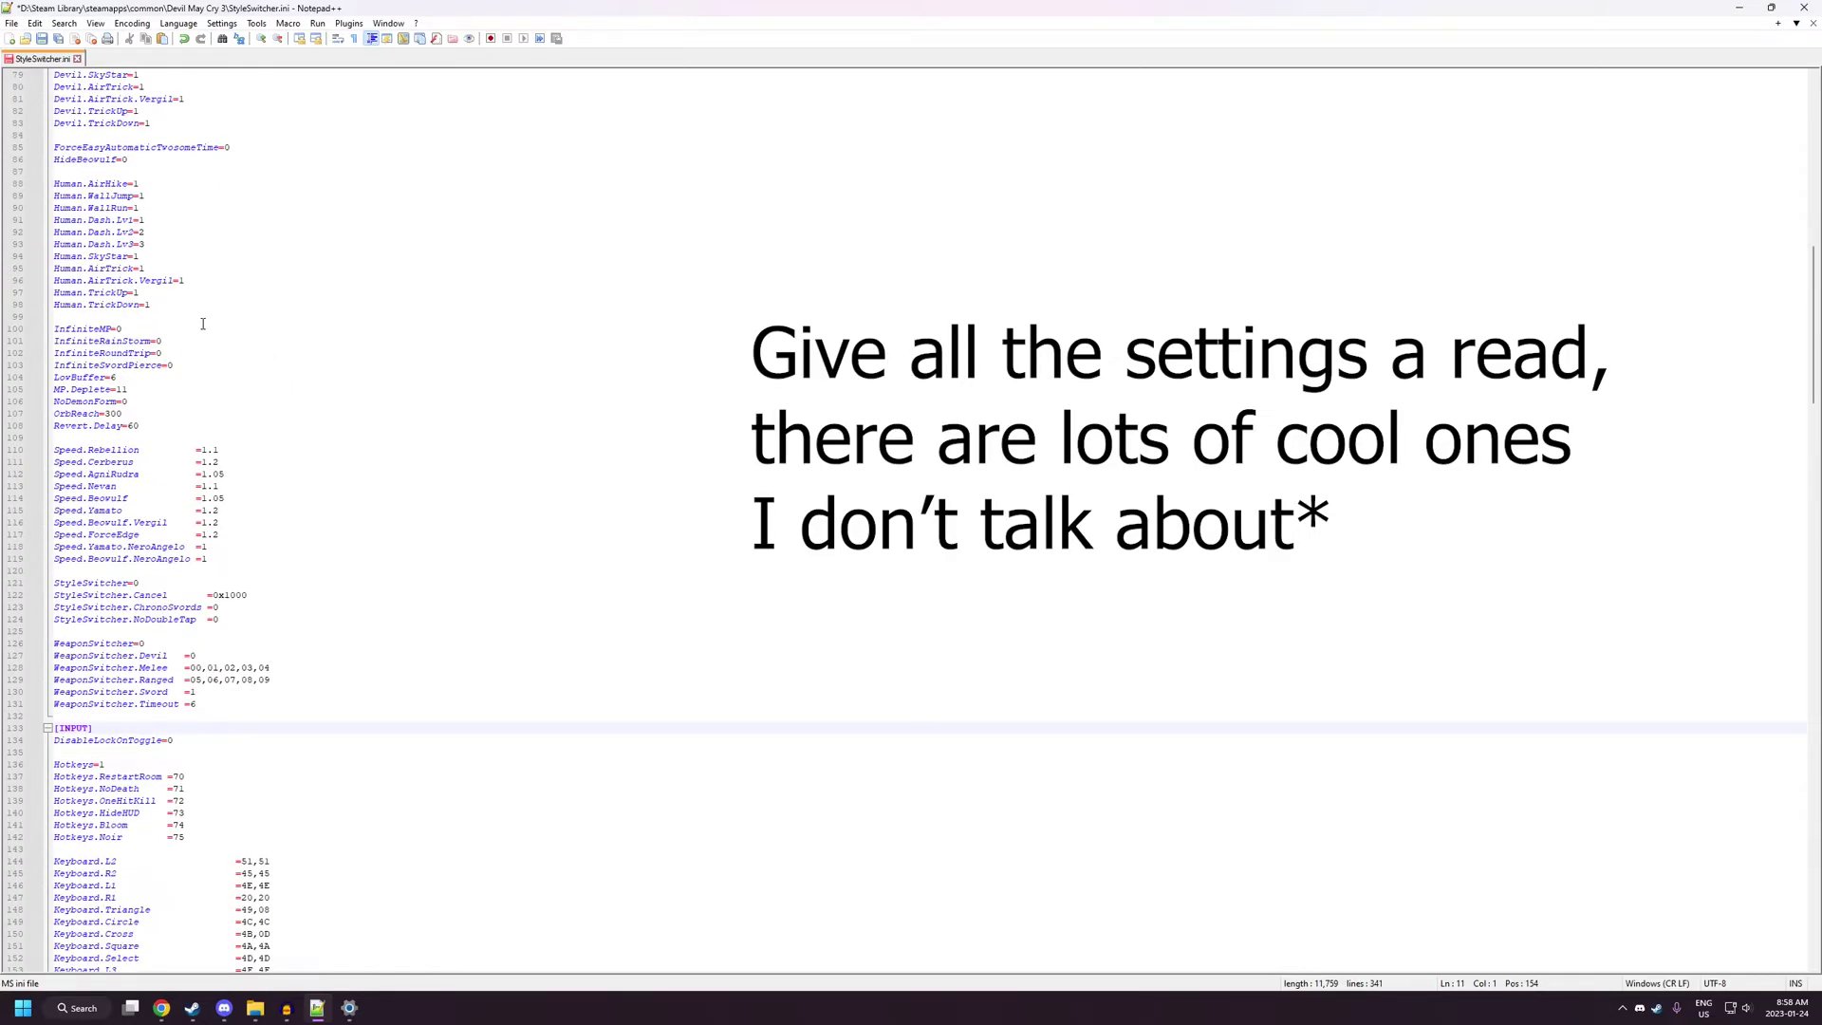
left_click_drag(156, 328, 52, 331)
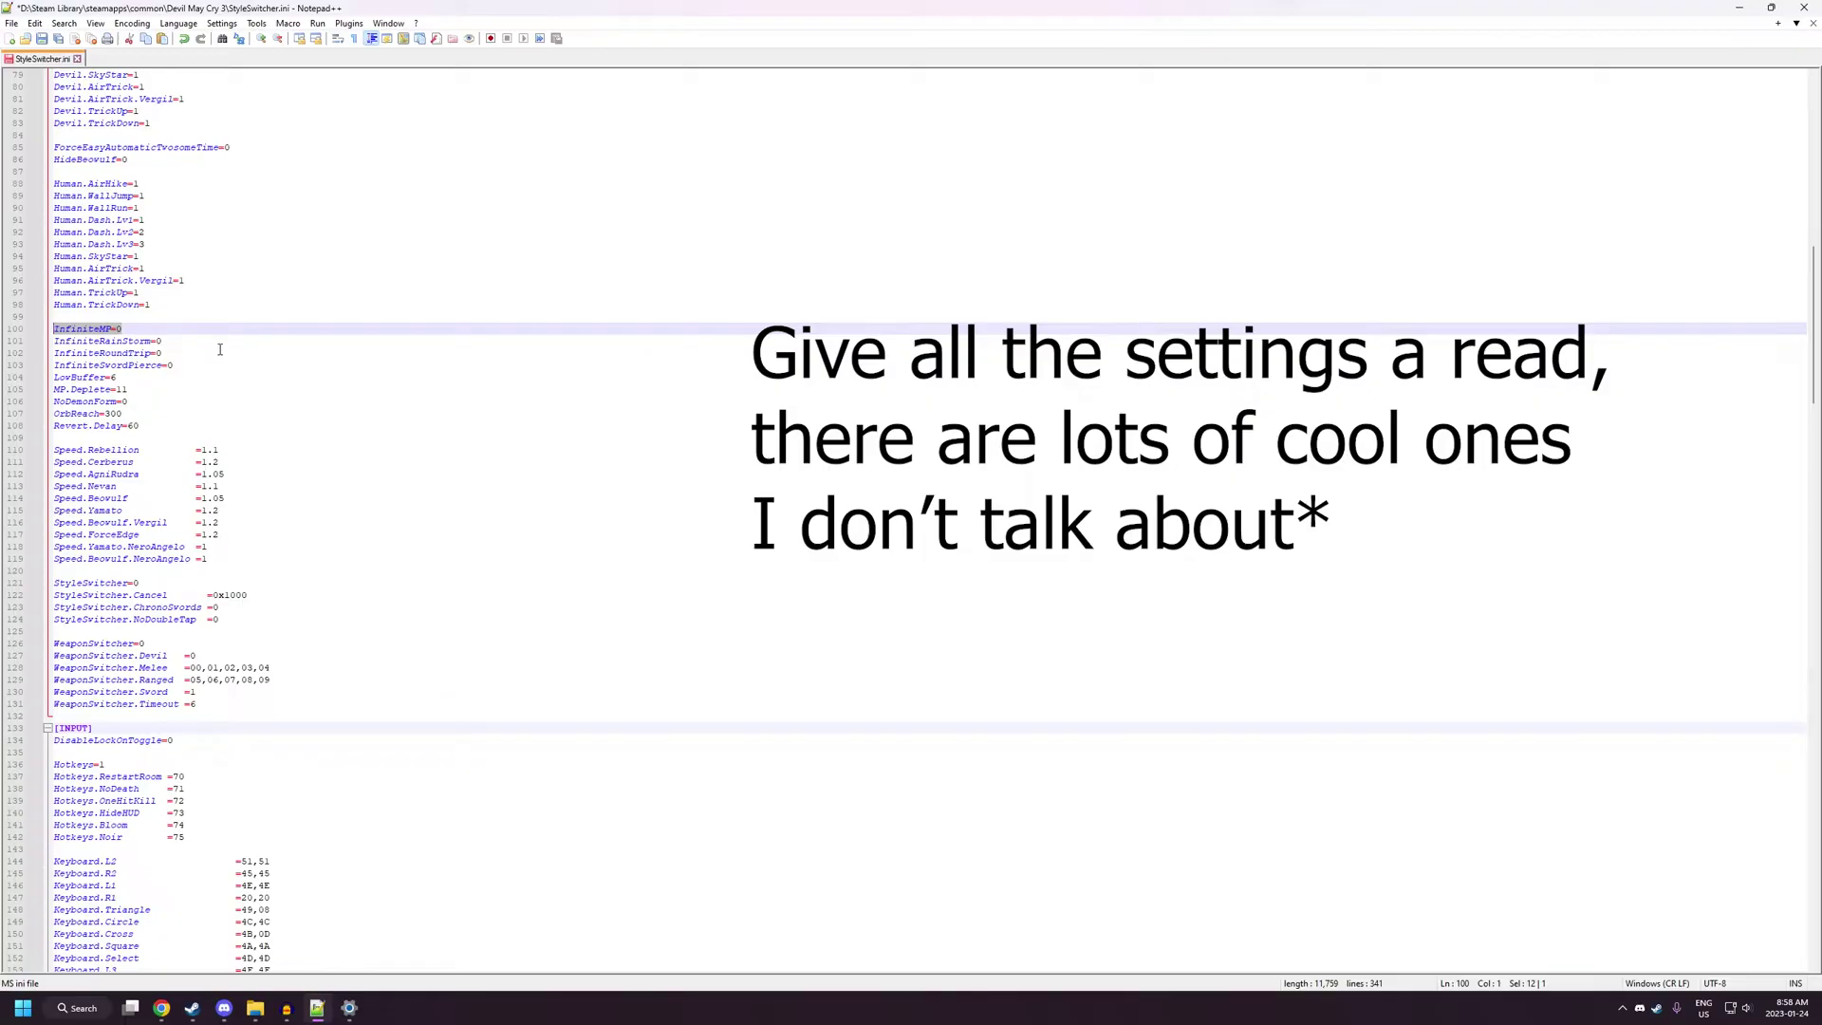
left_click_drag(162, 340, 47, 343)
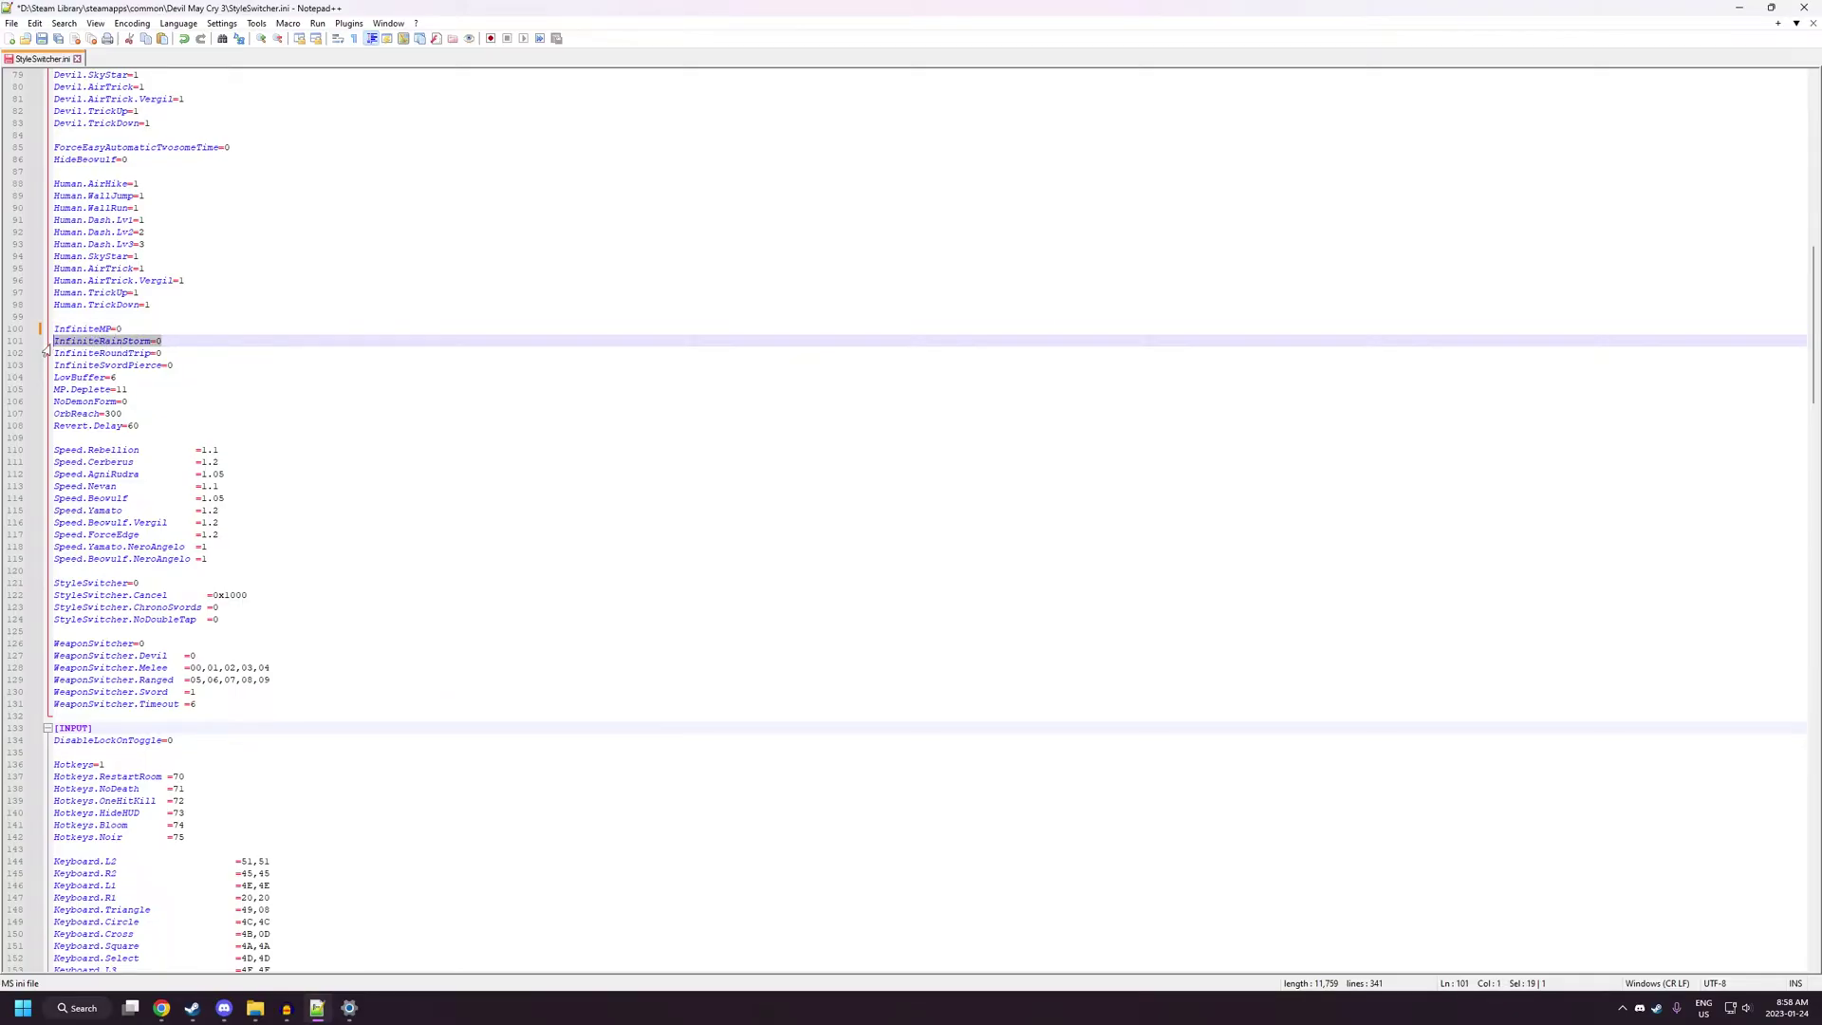
left_click(175, 341)
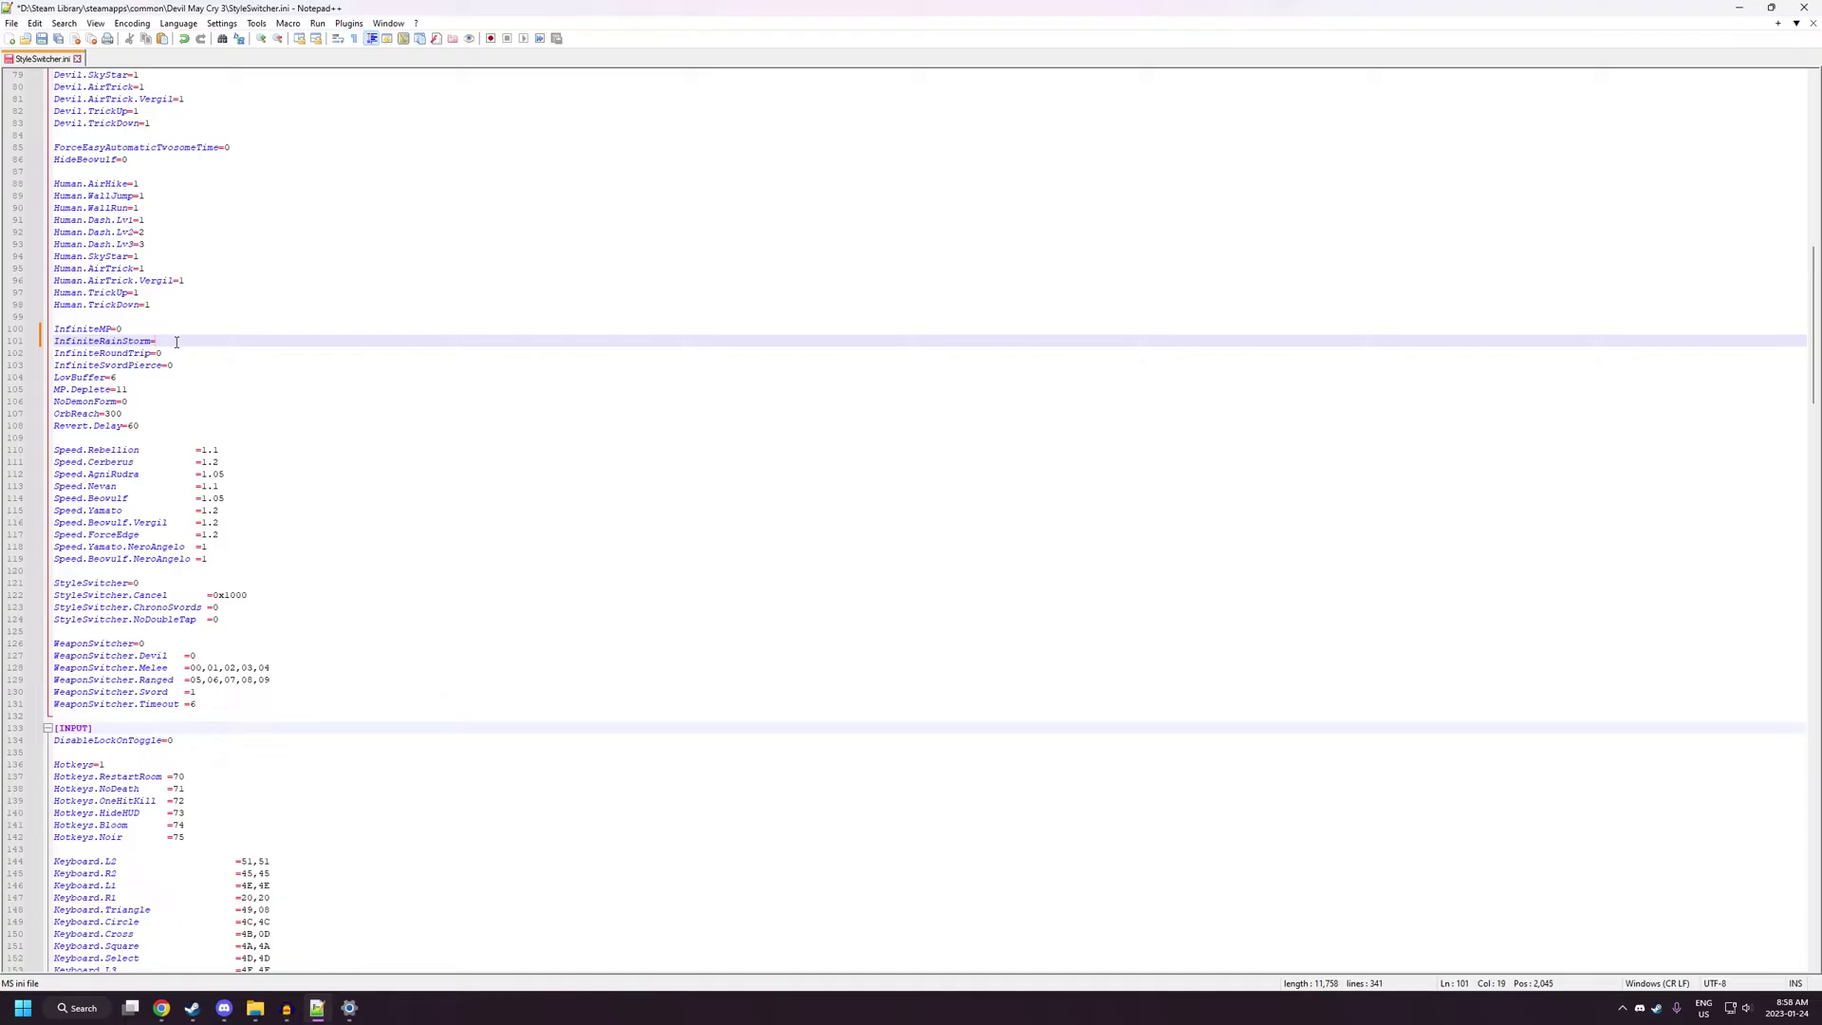
type("1")
- Set LowBuffer to 4 in the [GAME] section
left_click_drag(171, 354, 57, 368)
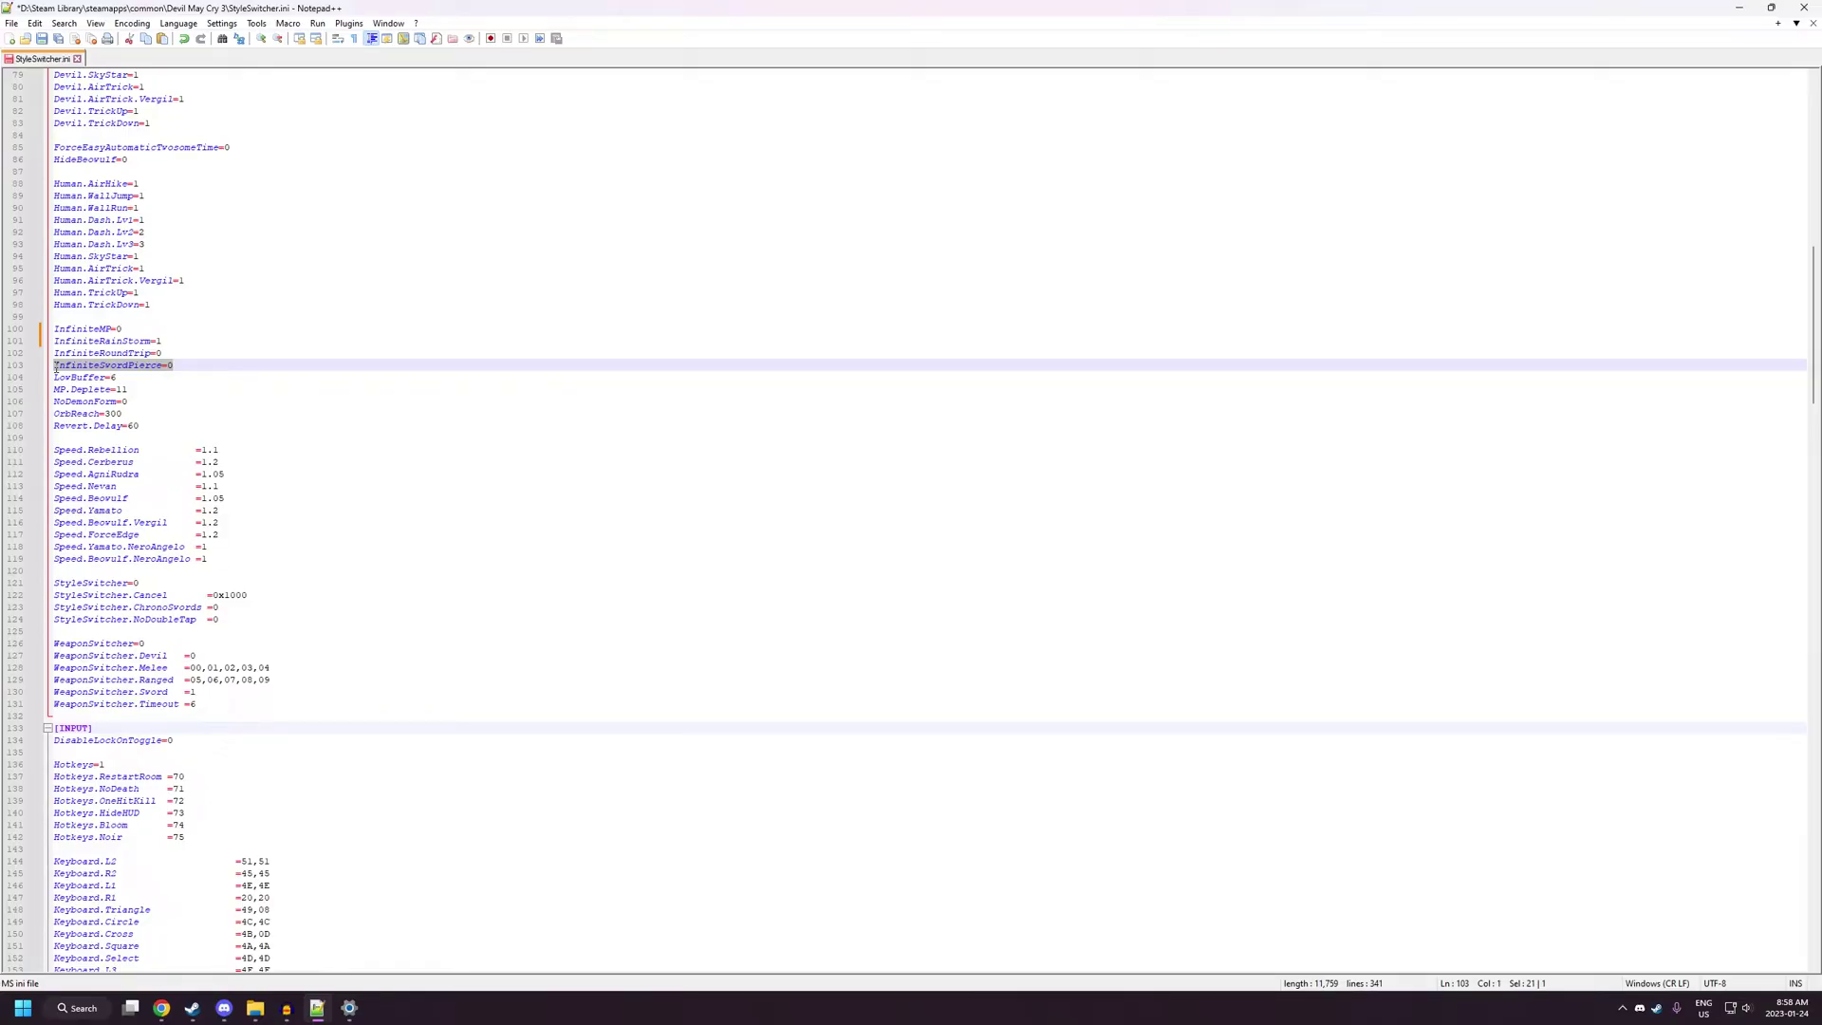
left_click(130, 378)
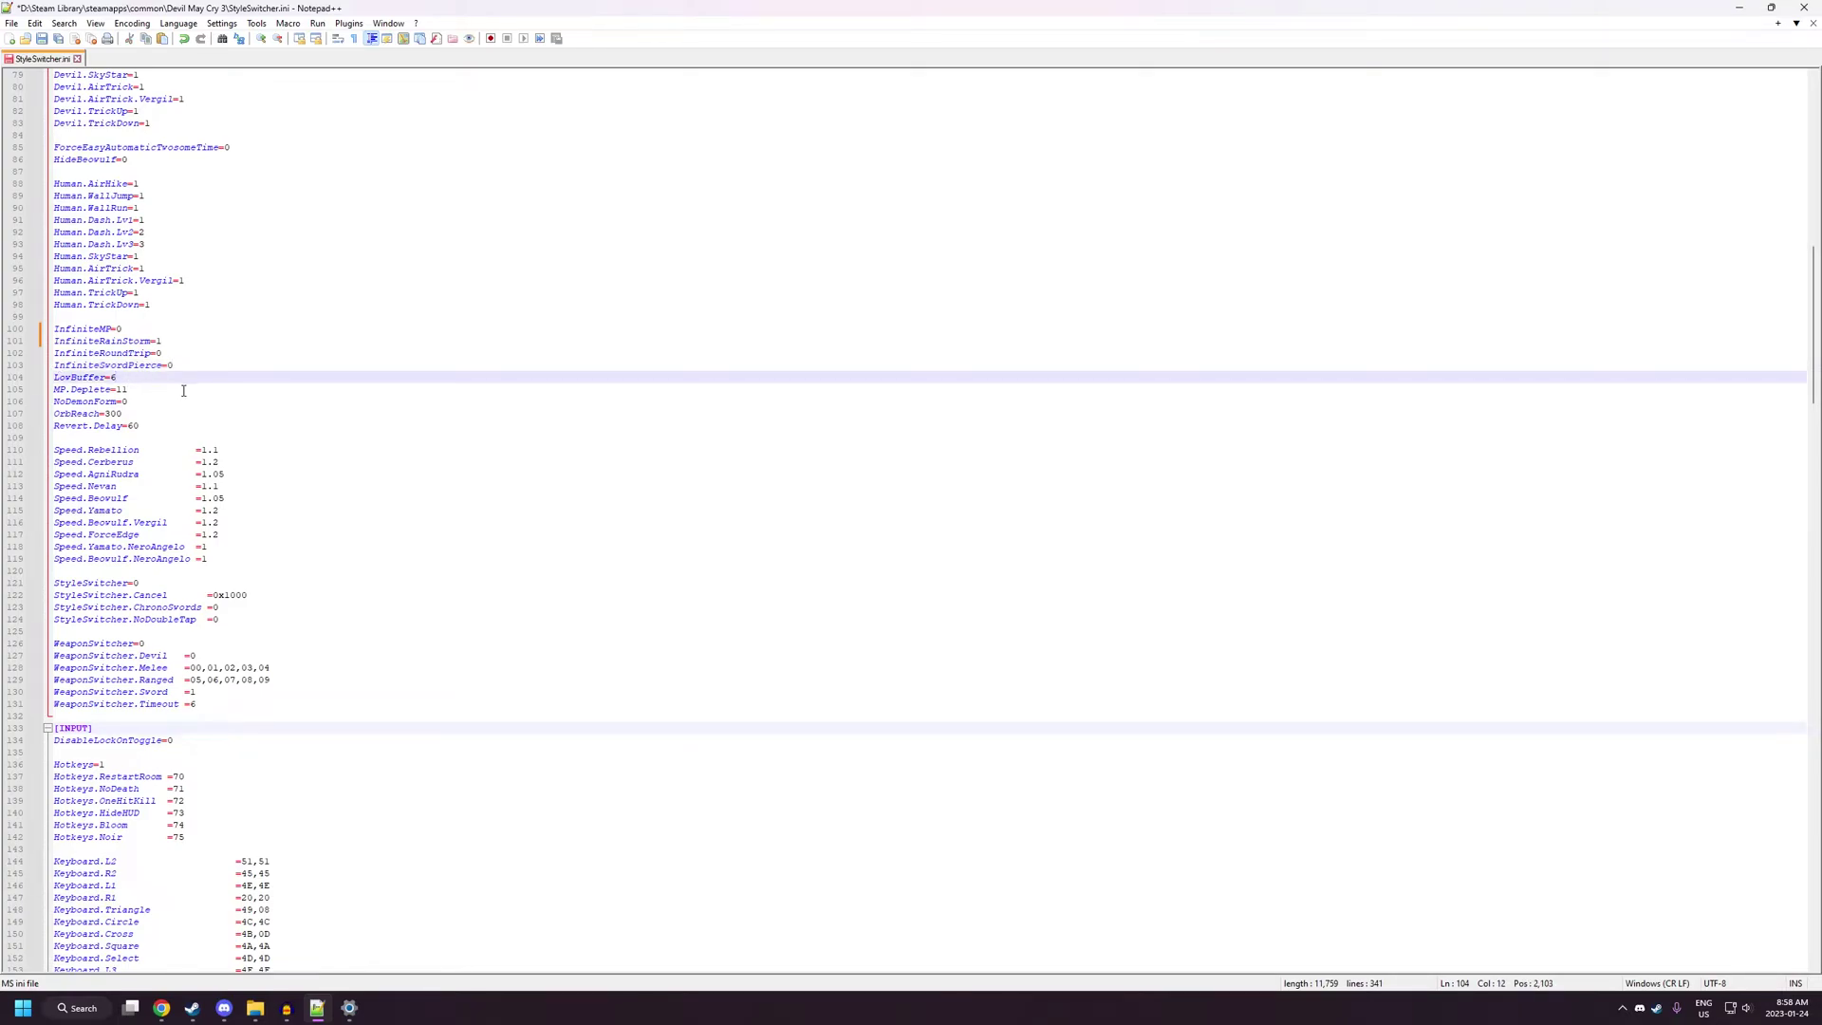
key("BackSpace")
type("4")
- Set StyleSwitcher to 1 in the [GAME] section and review its NoDoubleTap and ChronoSwords options
scroll(238, 403, "down", 2)
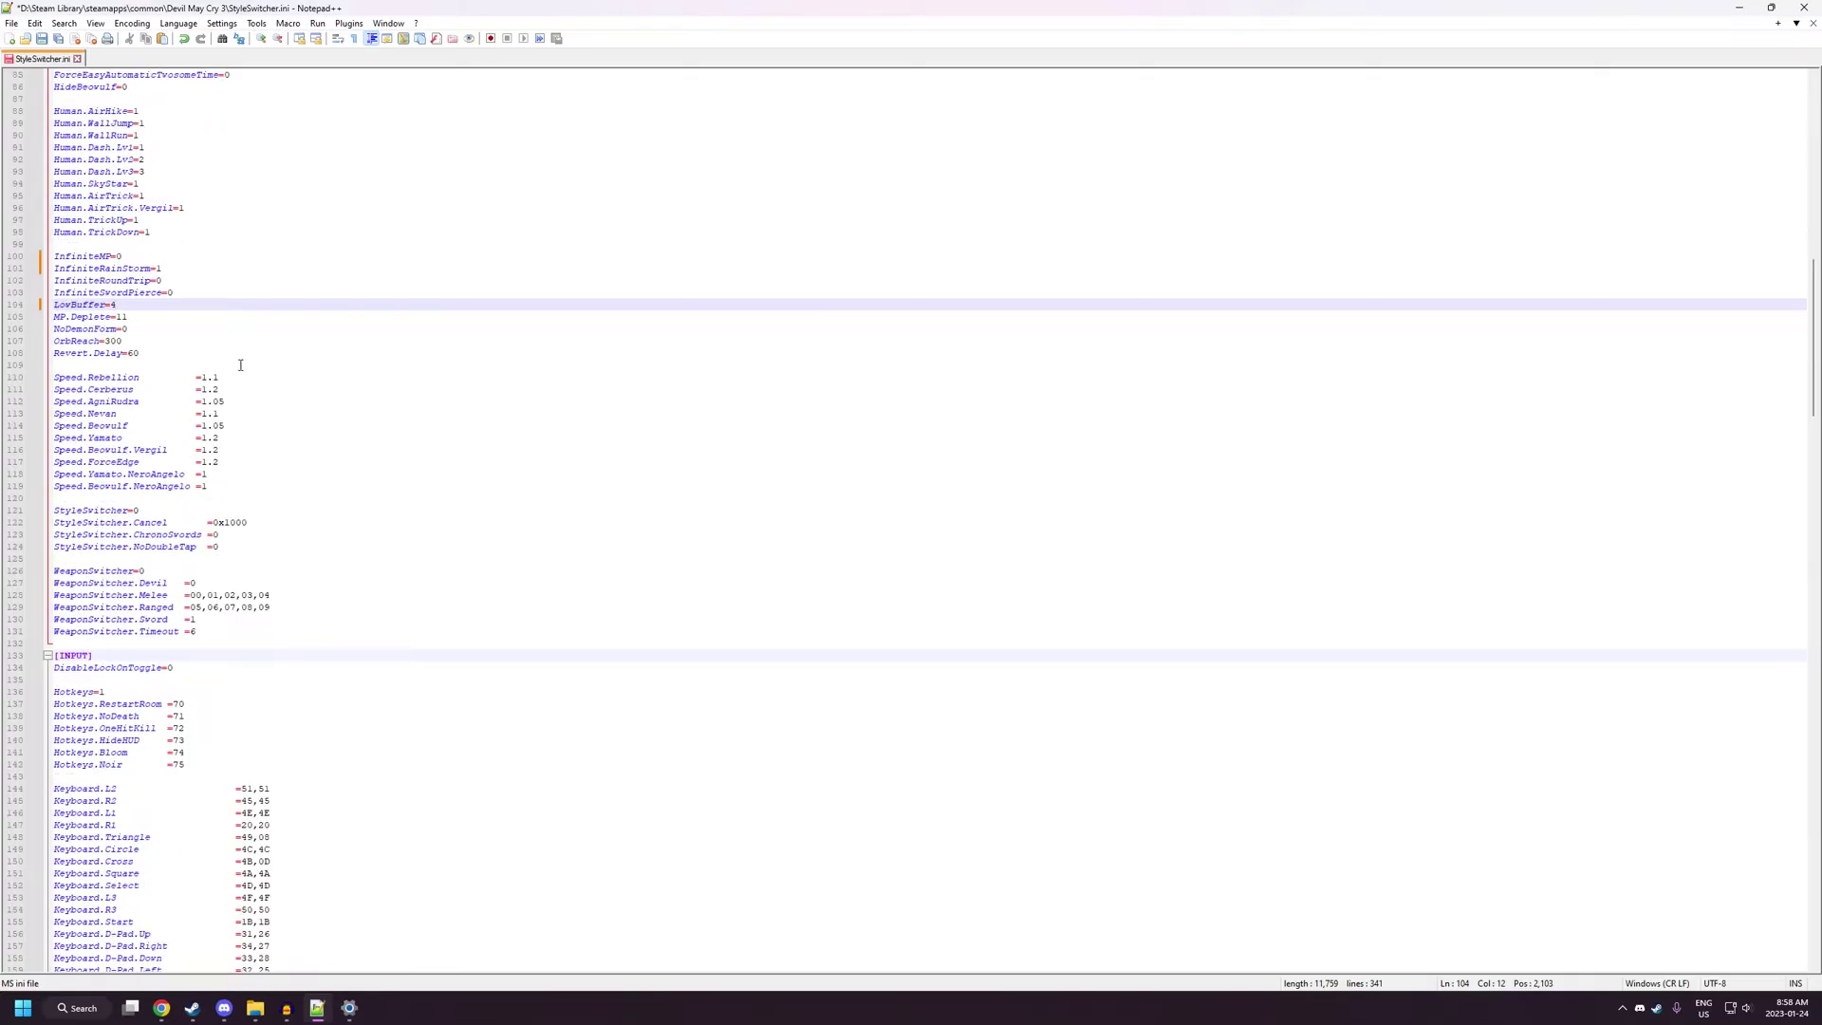
scroll(252, 379, "down", 3)
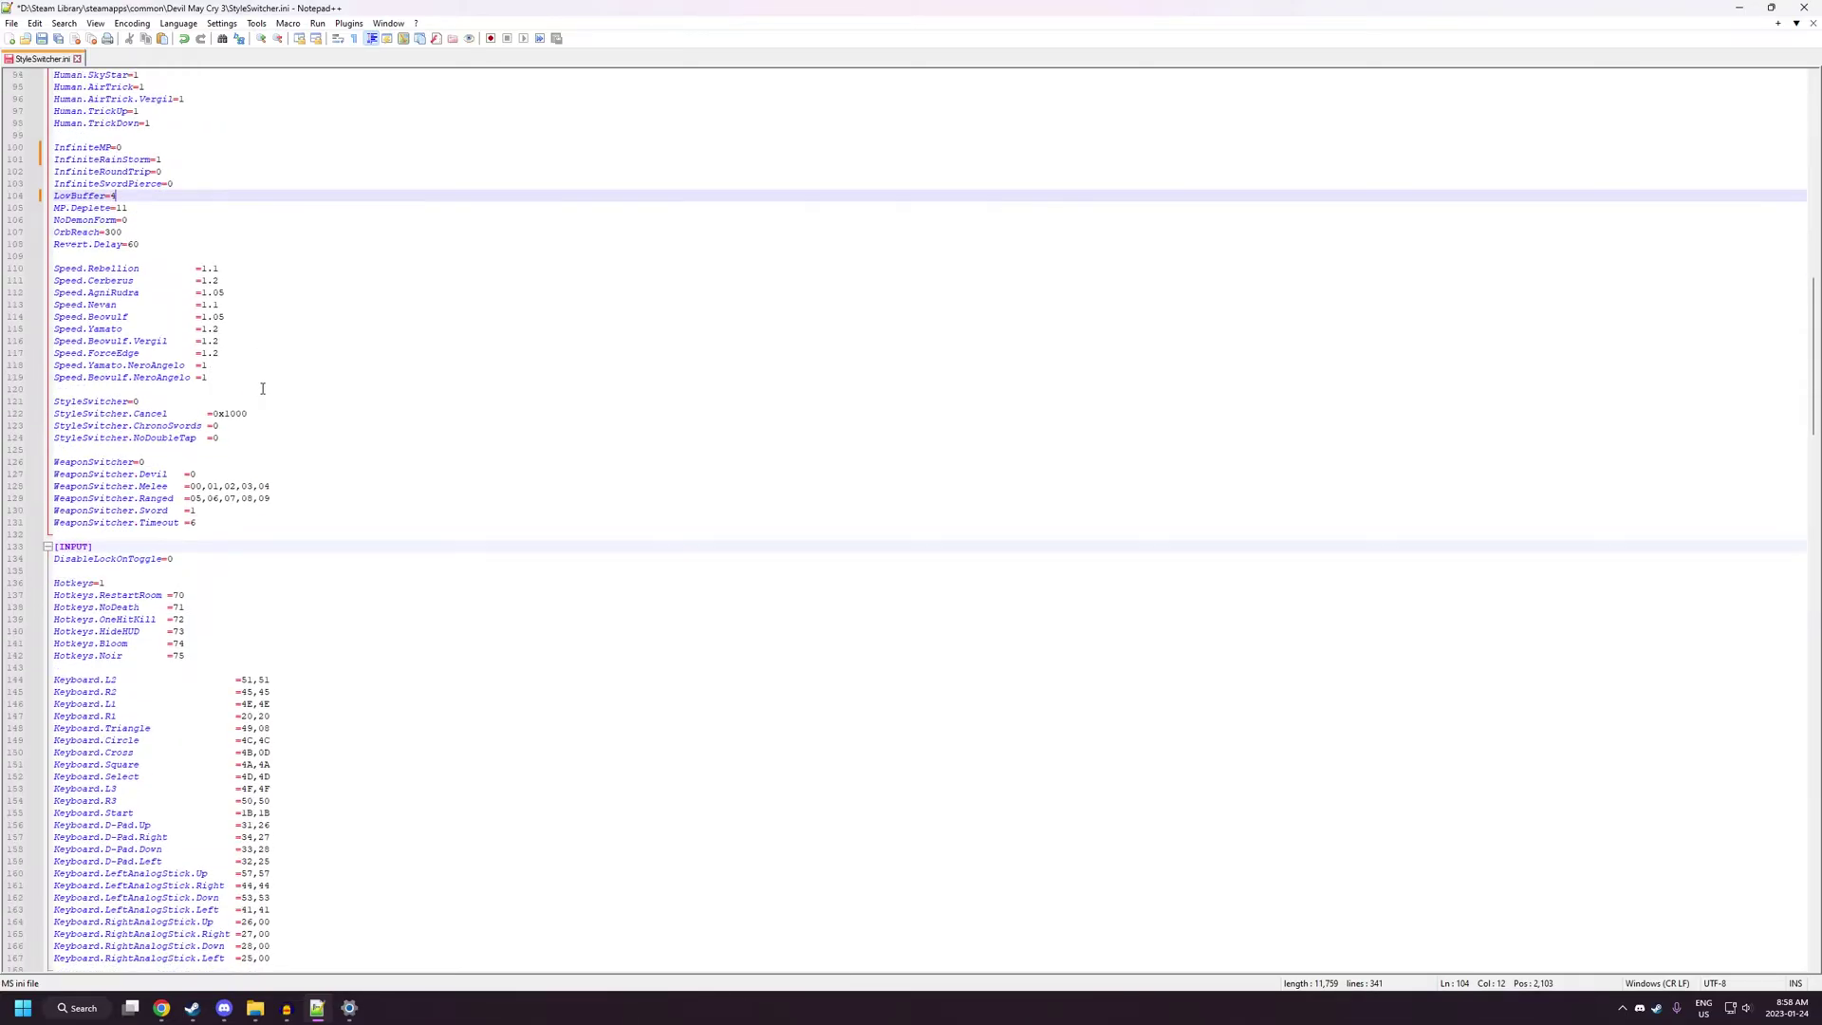
left_click(154, 402)
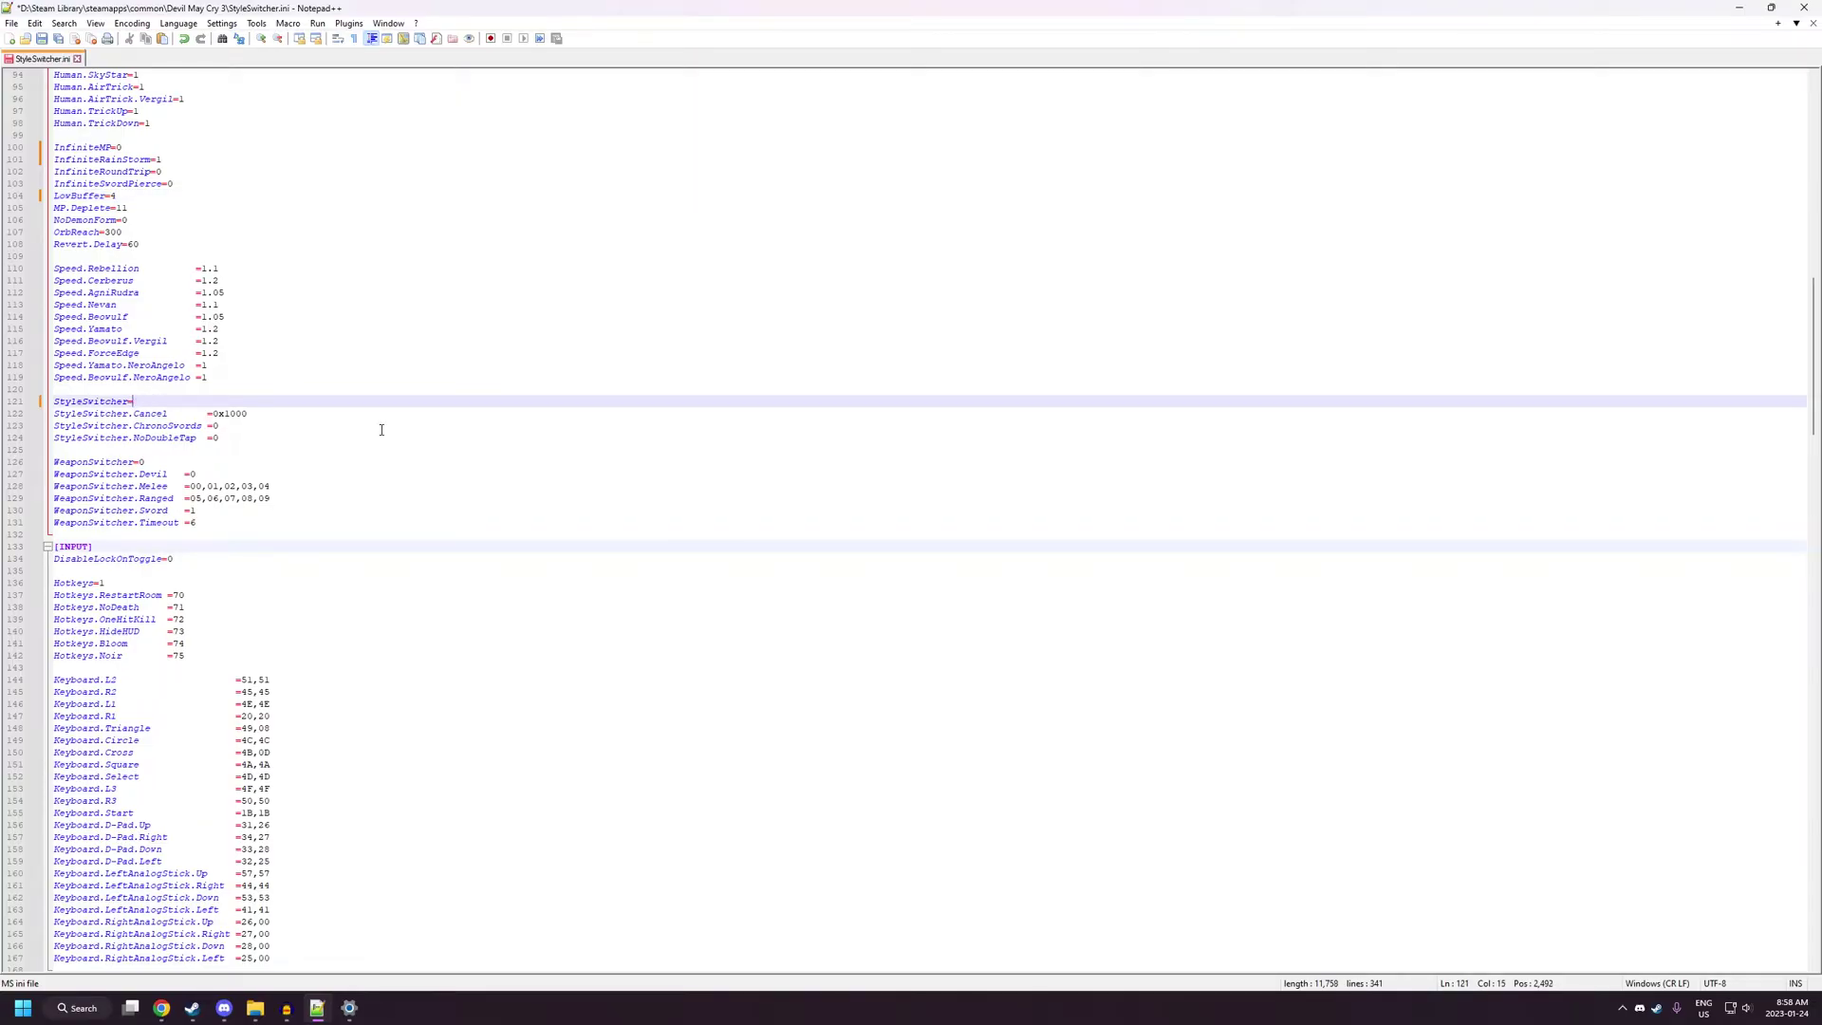
type("1")
scroll(259, 427, "down", 1)
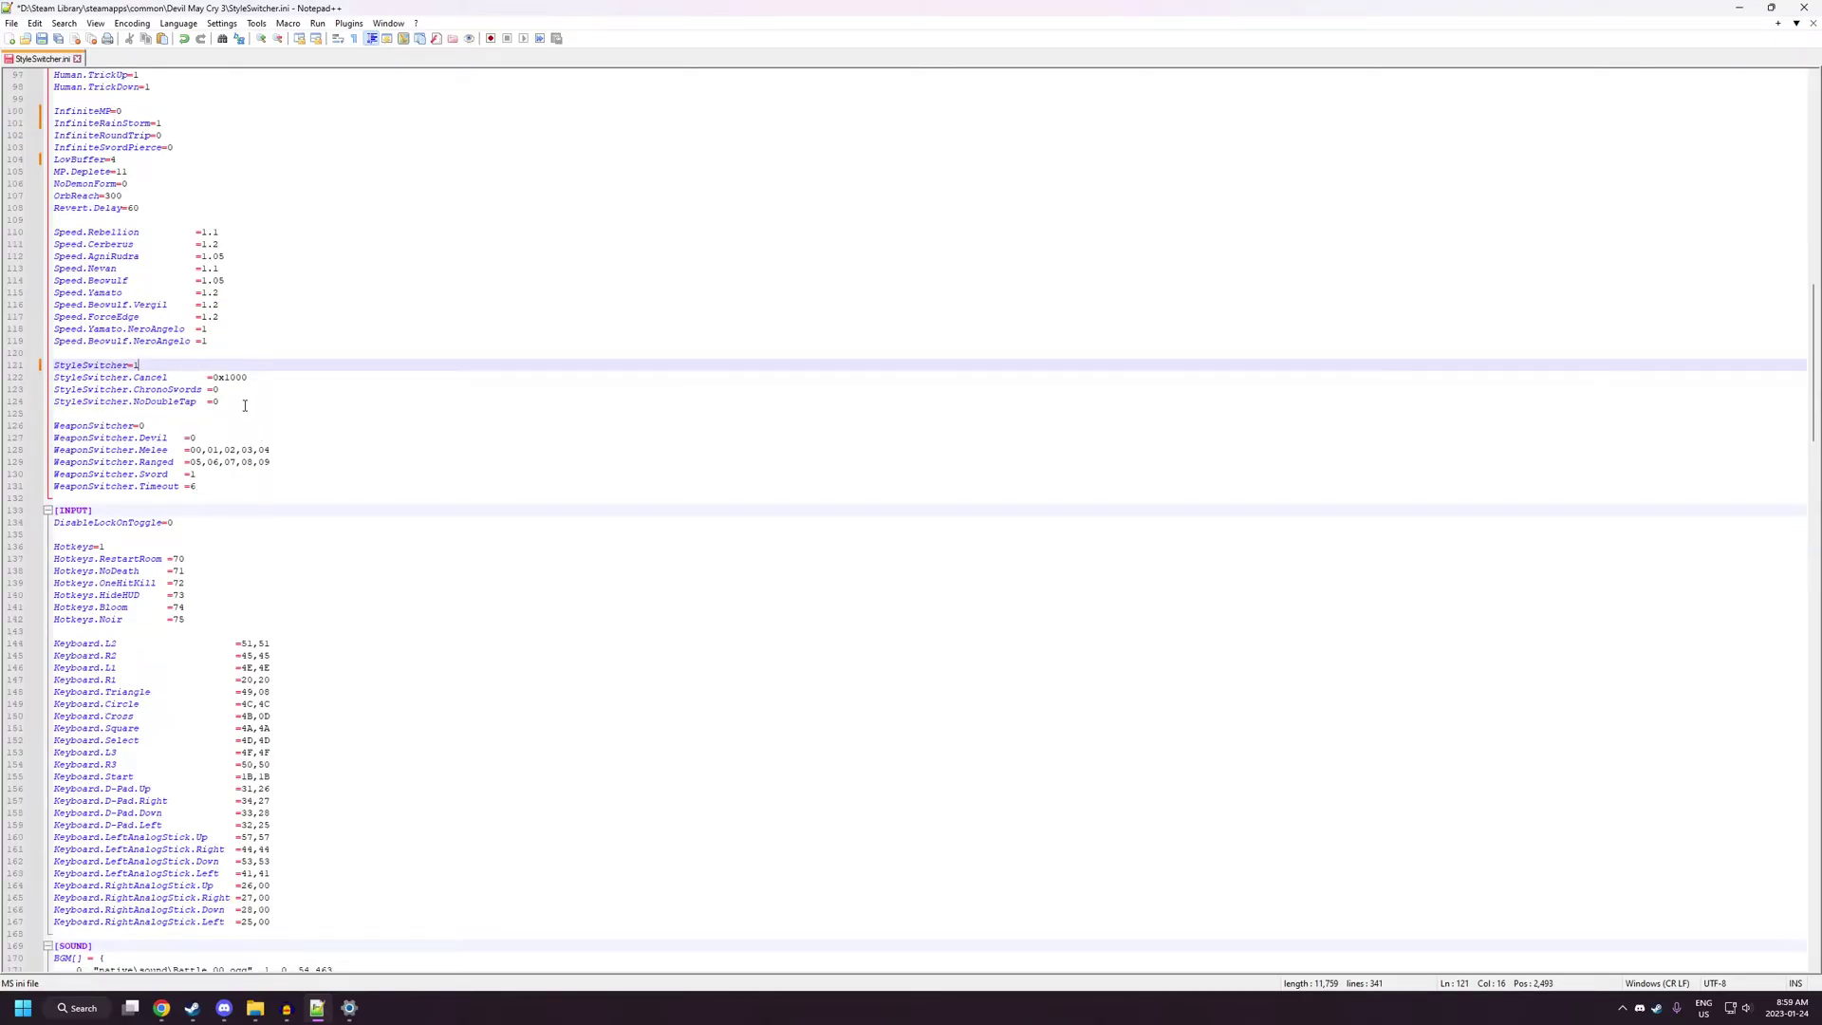
left_click_drag(248, 404, 54, 401)
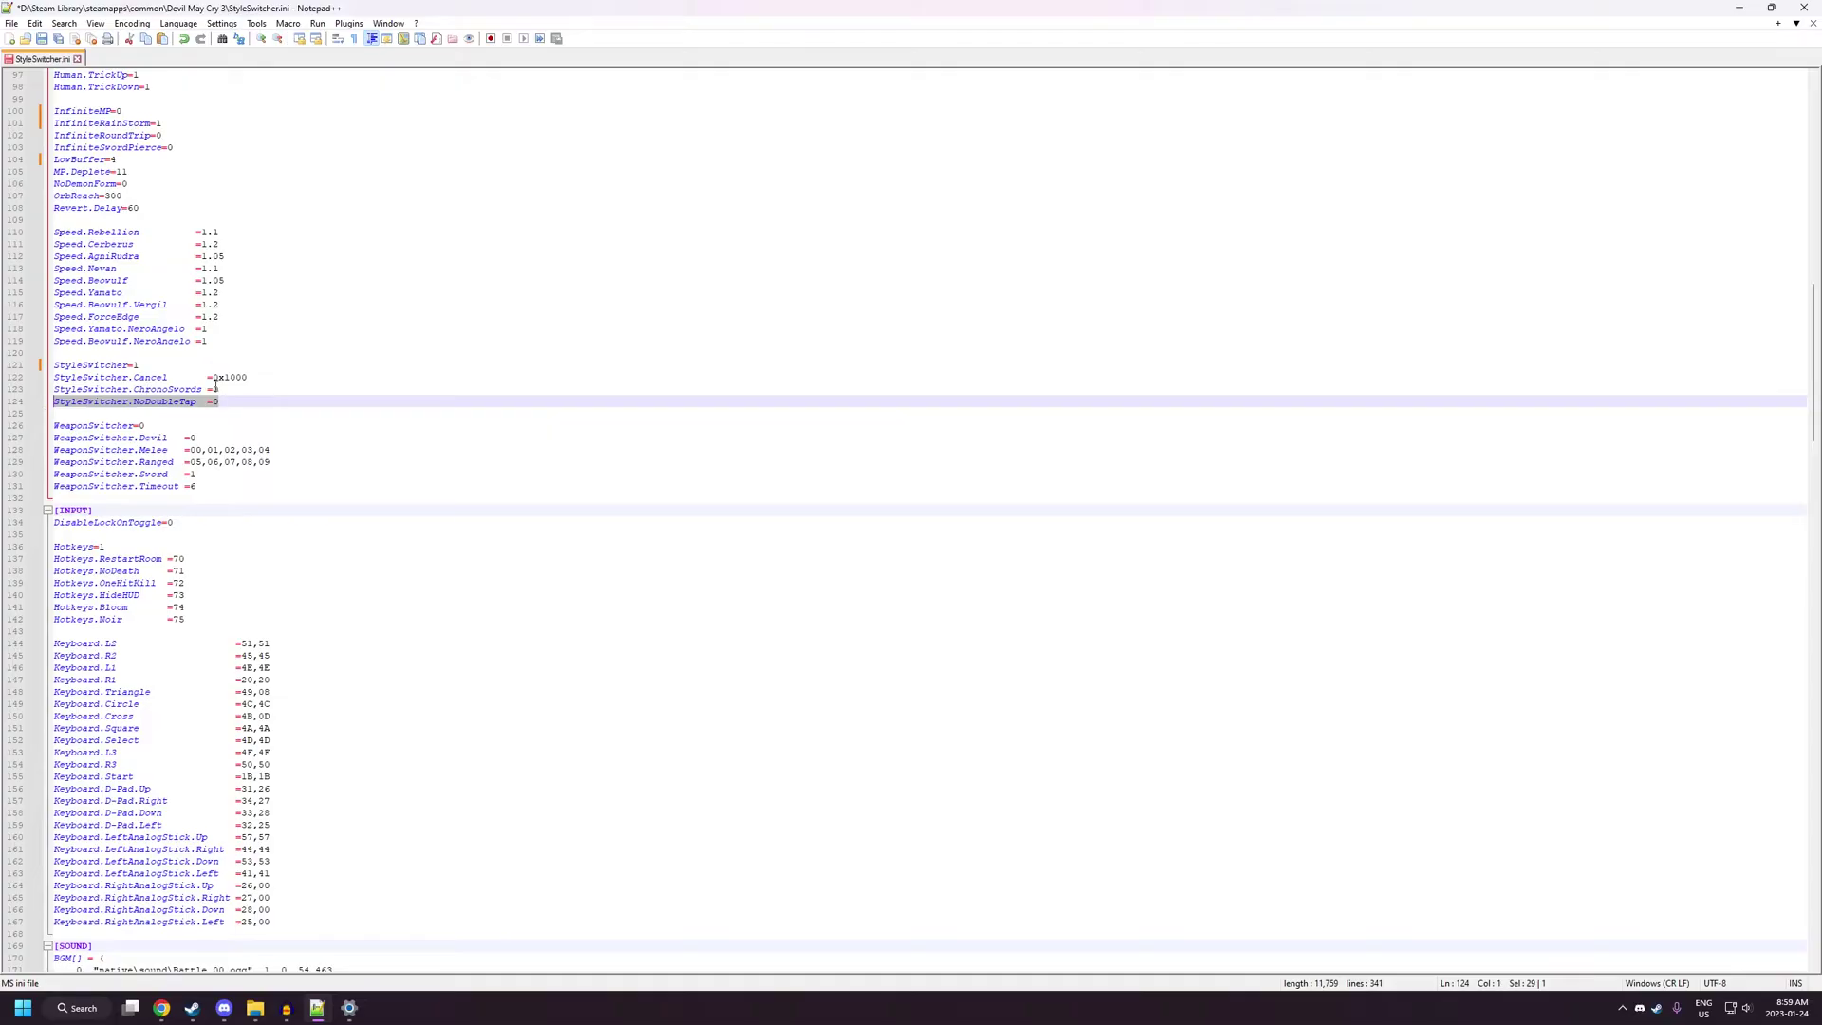
left_click_drag(218, 389, 55, 391)
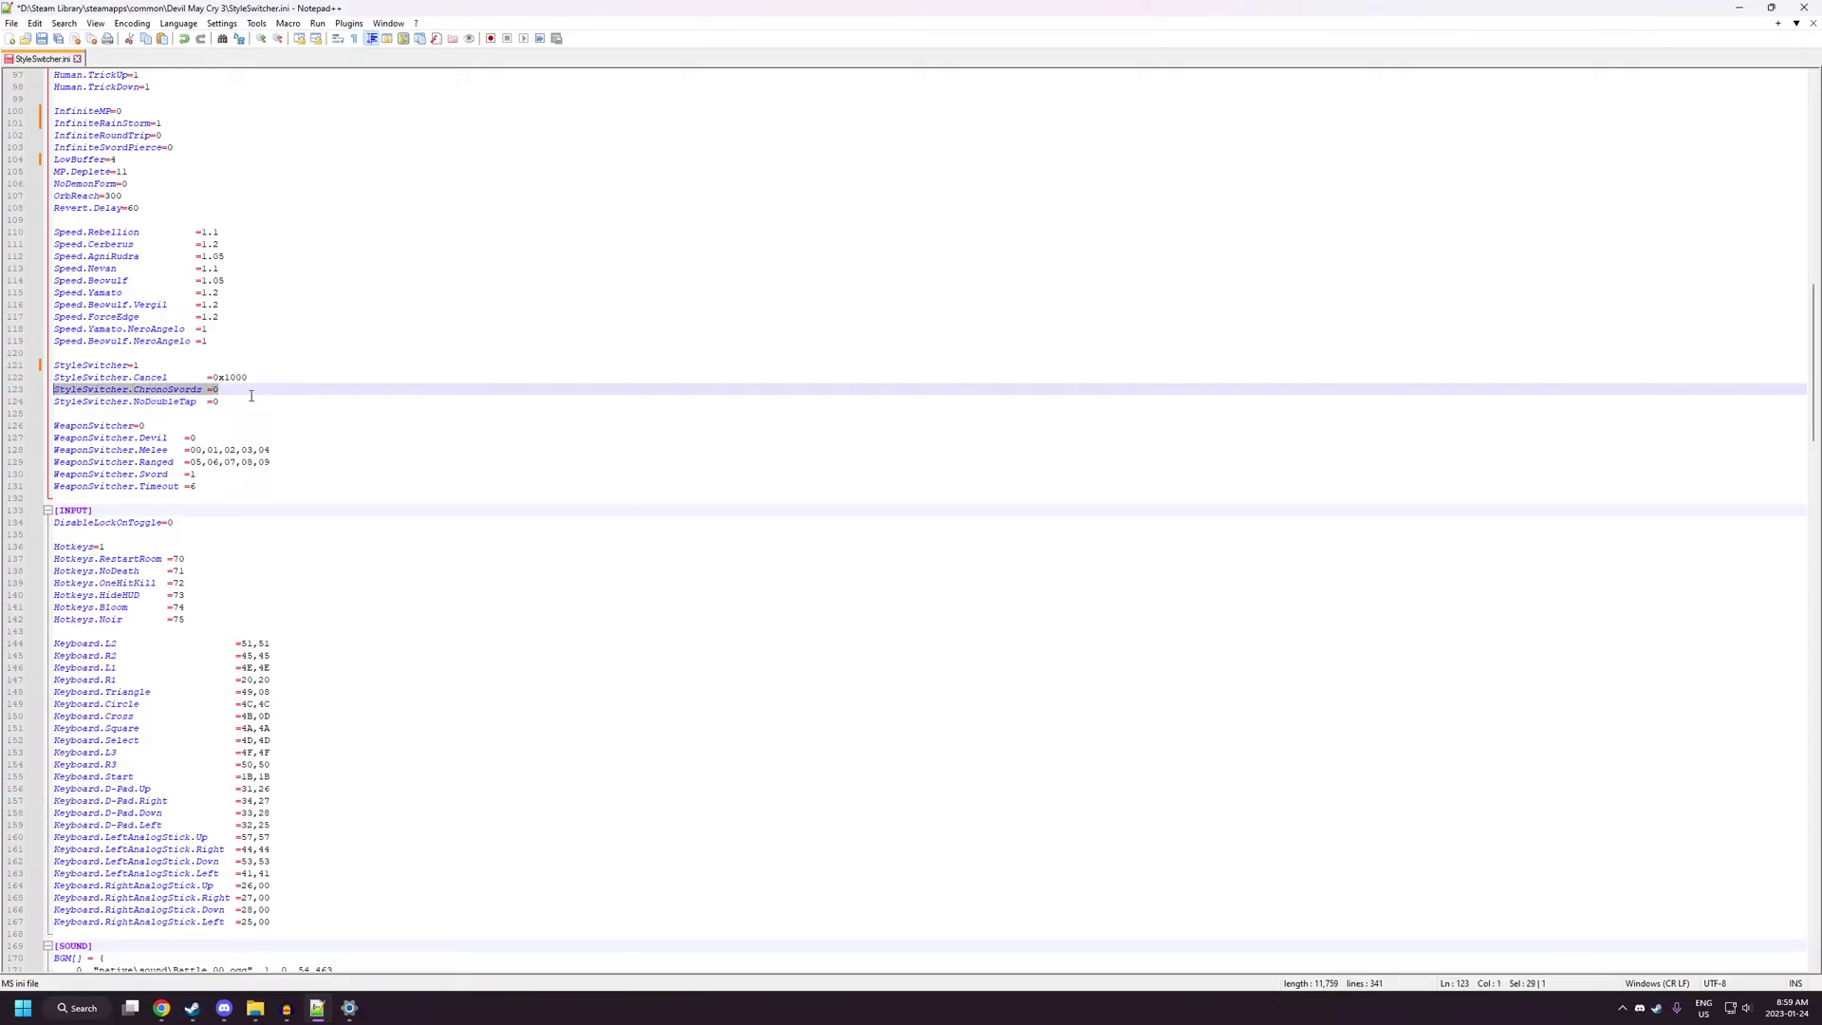
- Set WeaponSwitcher to 1, WeaponSwitcher.Sword to 2 and WeaponSwitcher.Timeout to 1 in the [GAME] section
left_click(149, 425)
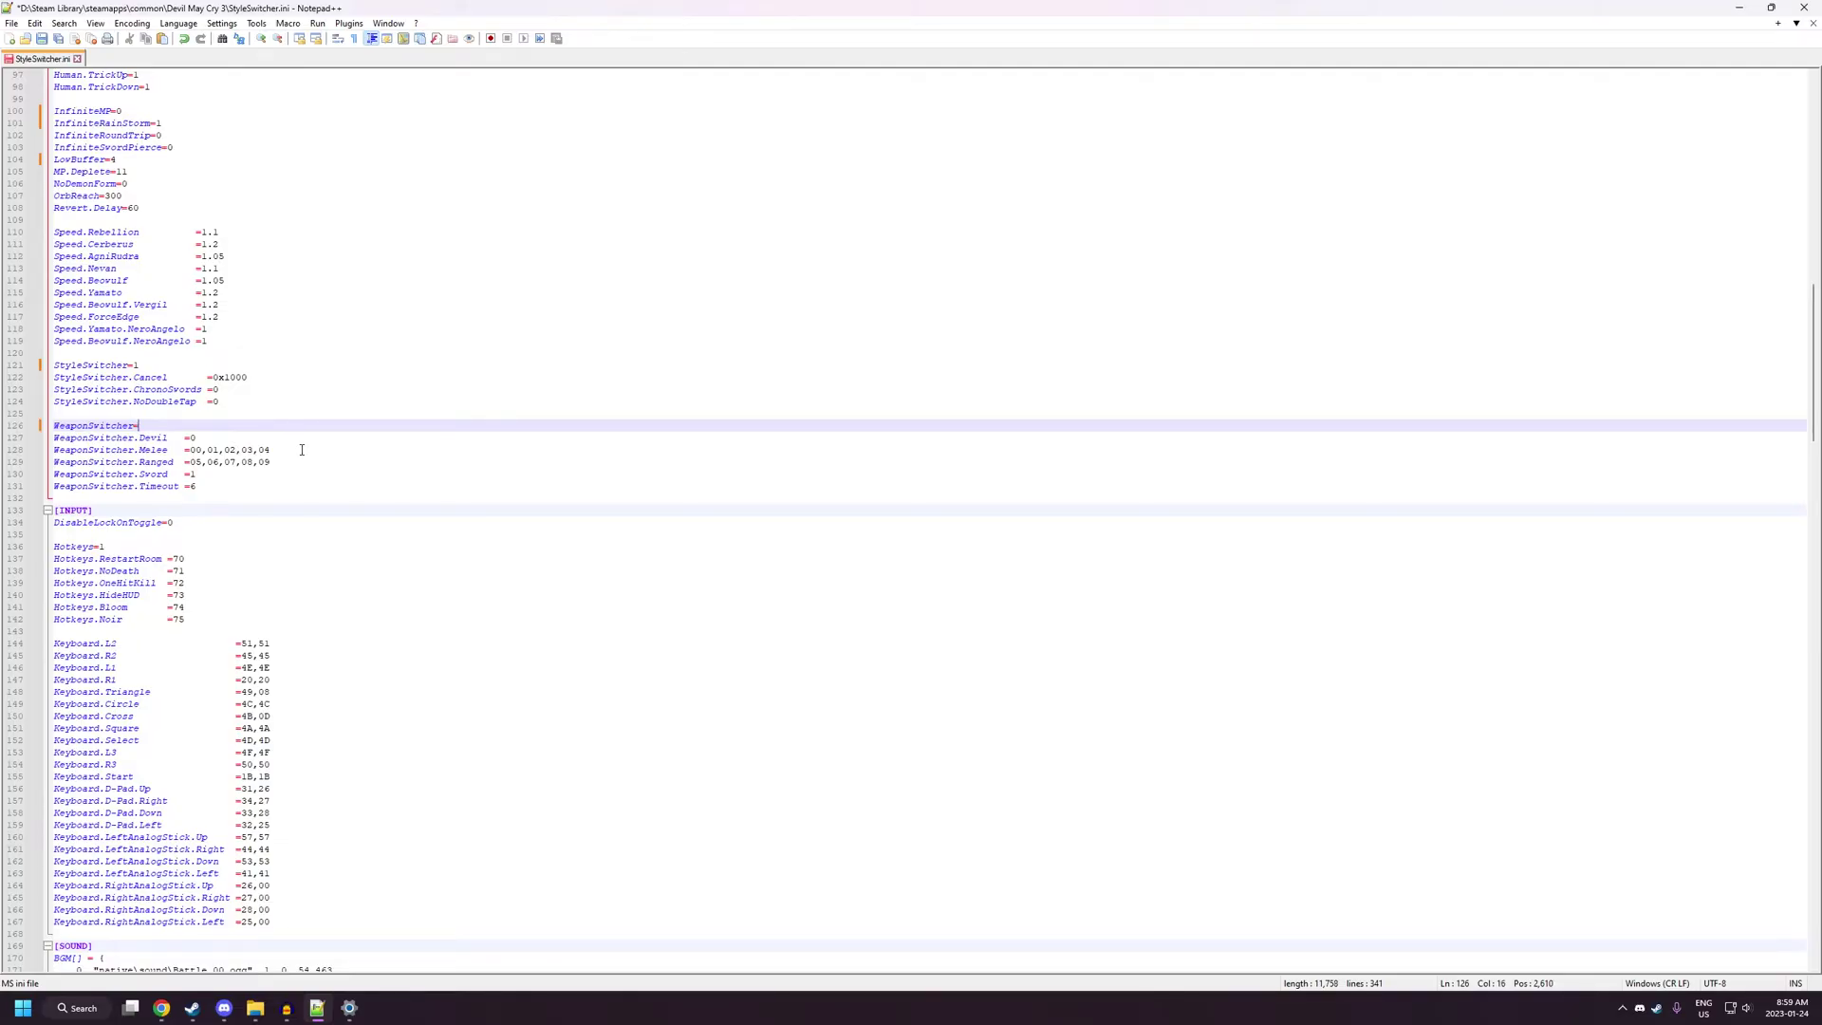
type("1")
left_click(199, 438)
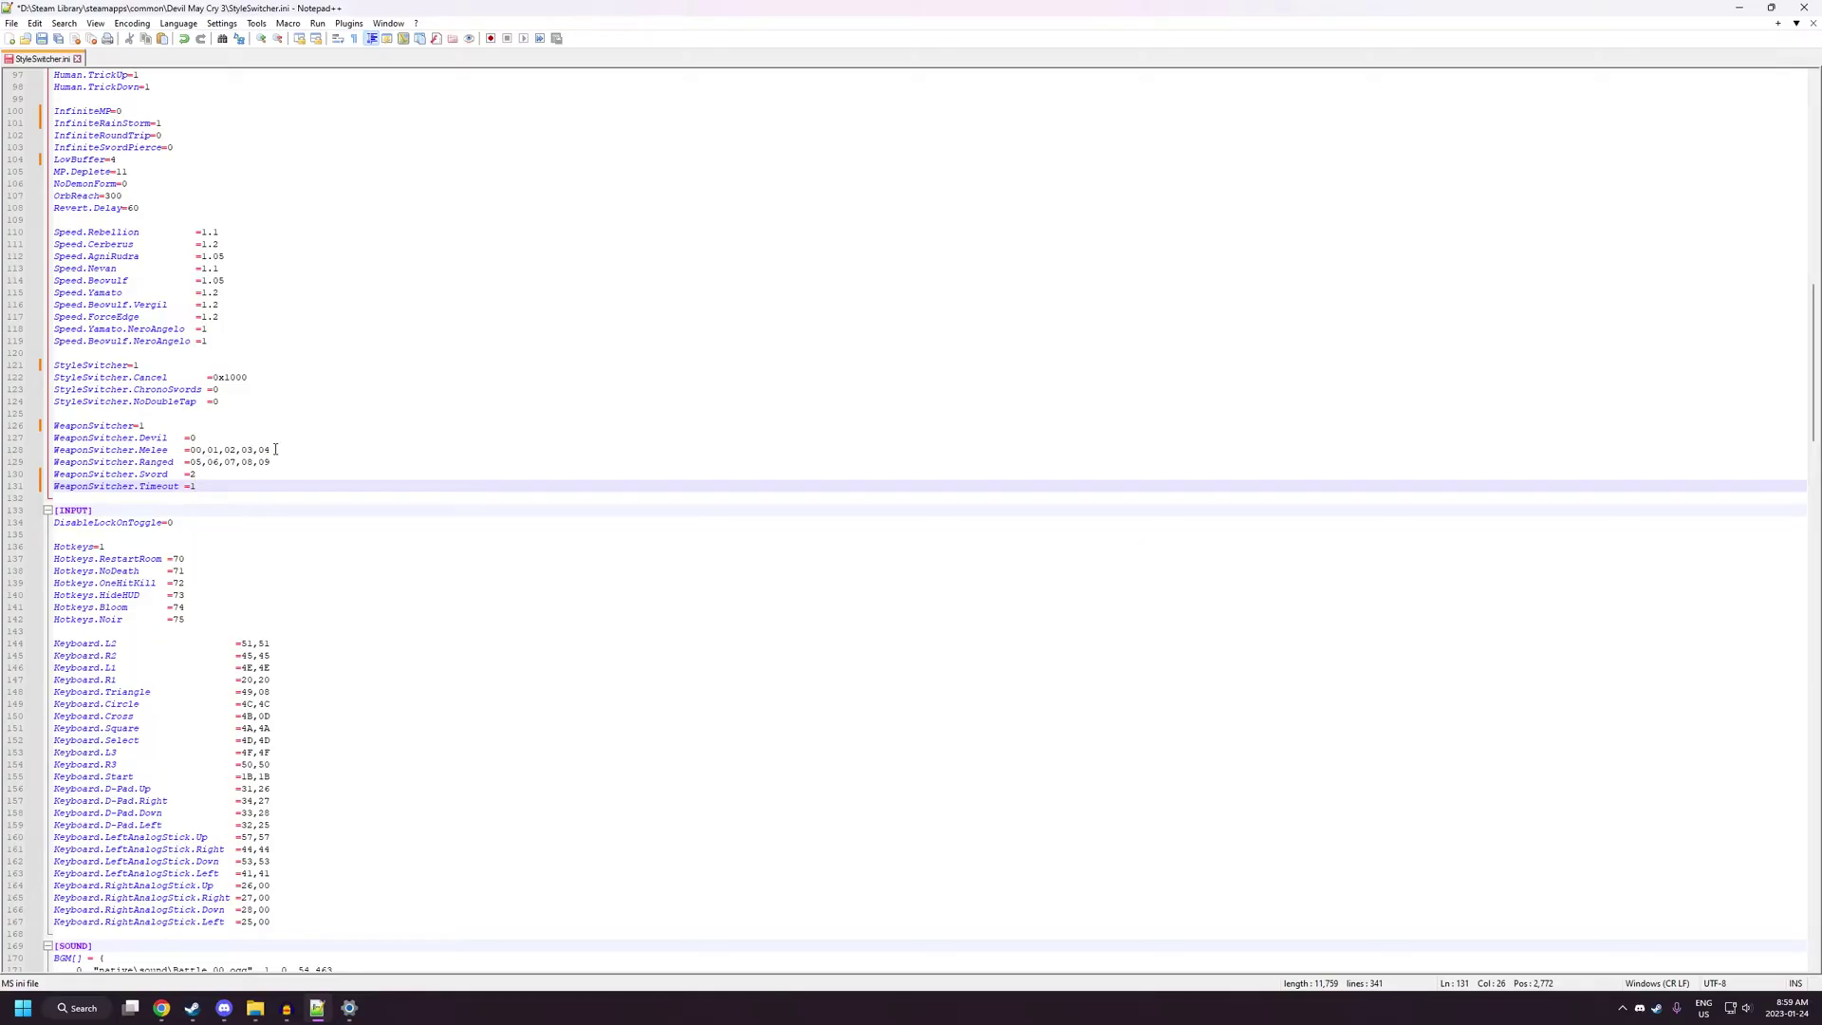
- Replace the third and fourth WeaponSwitcher.Melee entries with ff, making the list 00,01,ff,ff,04
left_click_drag(273, 449, 265, 450)
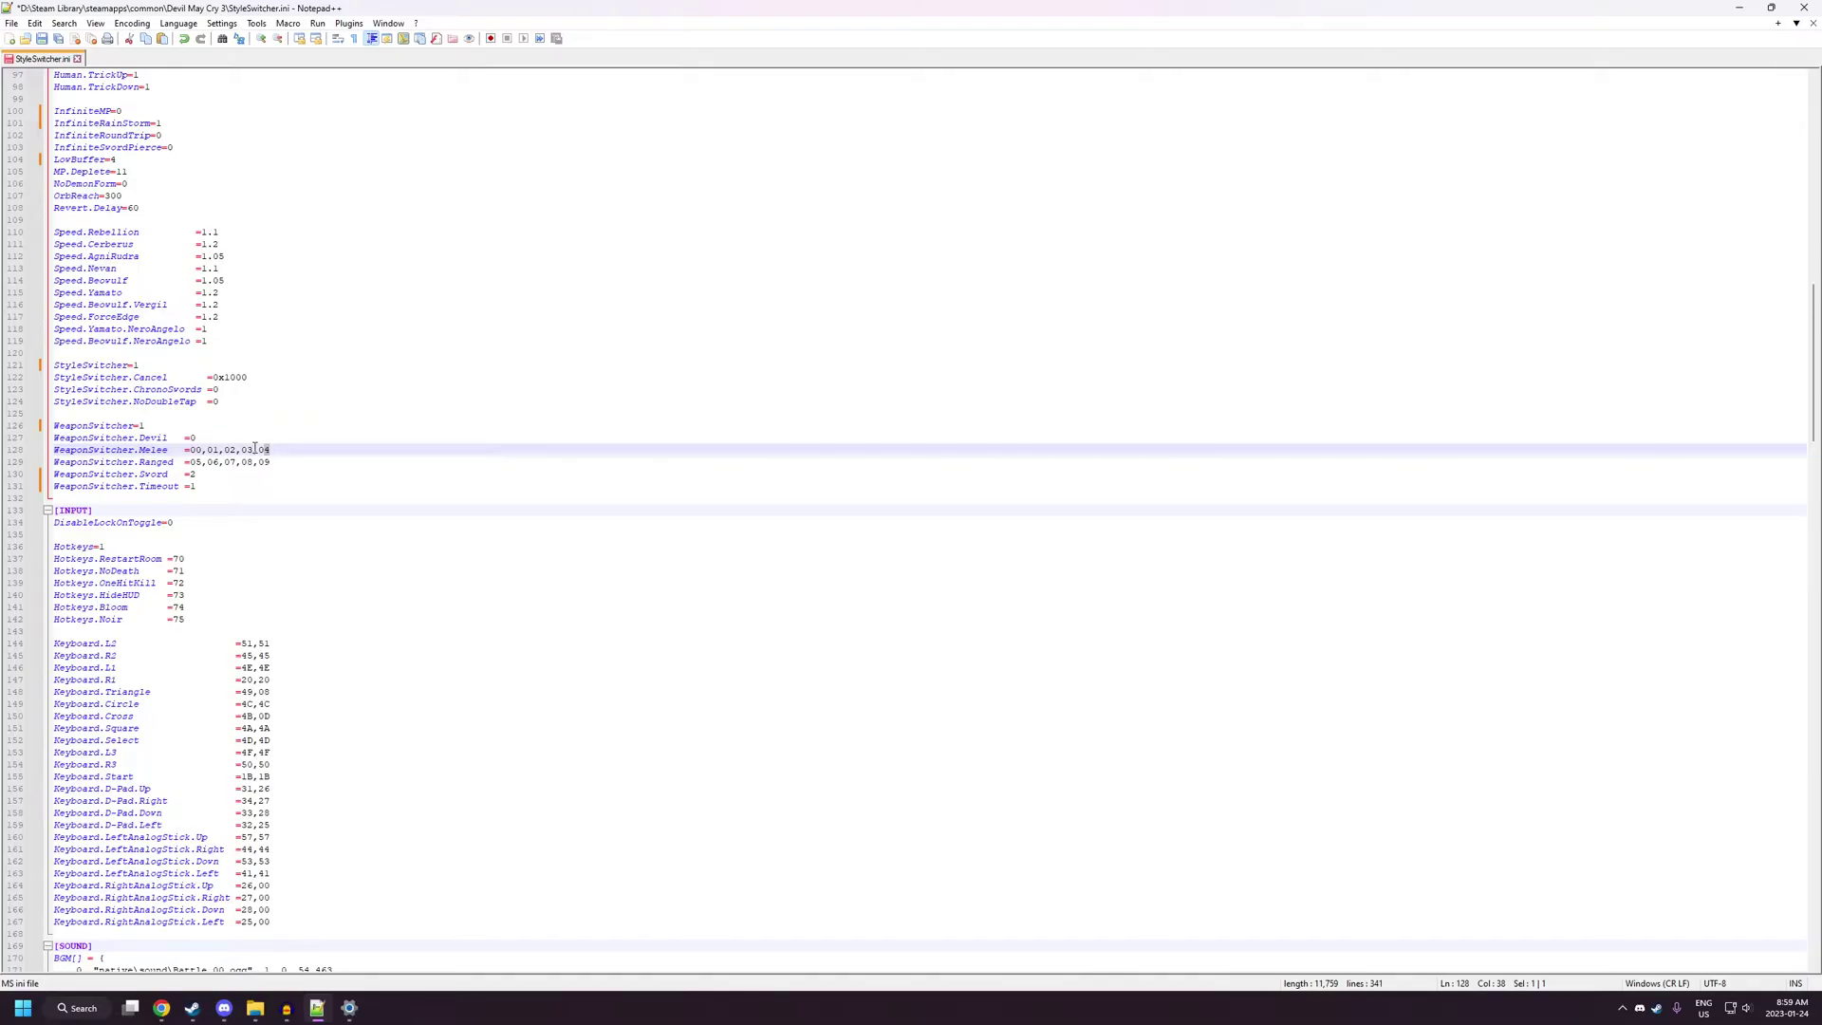
left_click_drag(254, 448, 241, 449)
type("ff")
left_click_drag(237, 449, 225, 448)
type("ff")
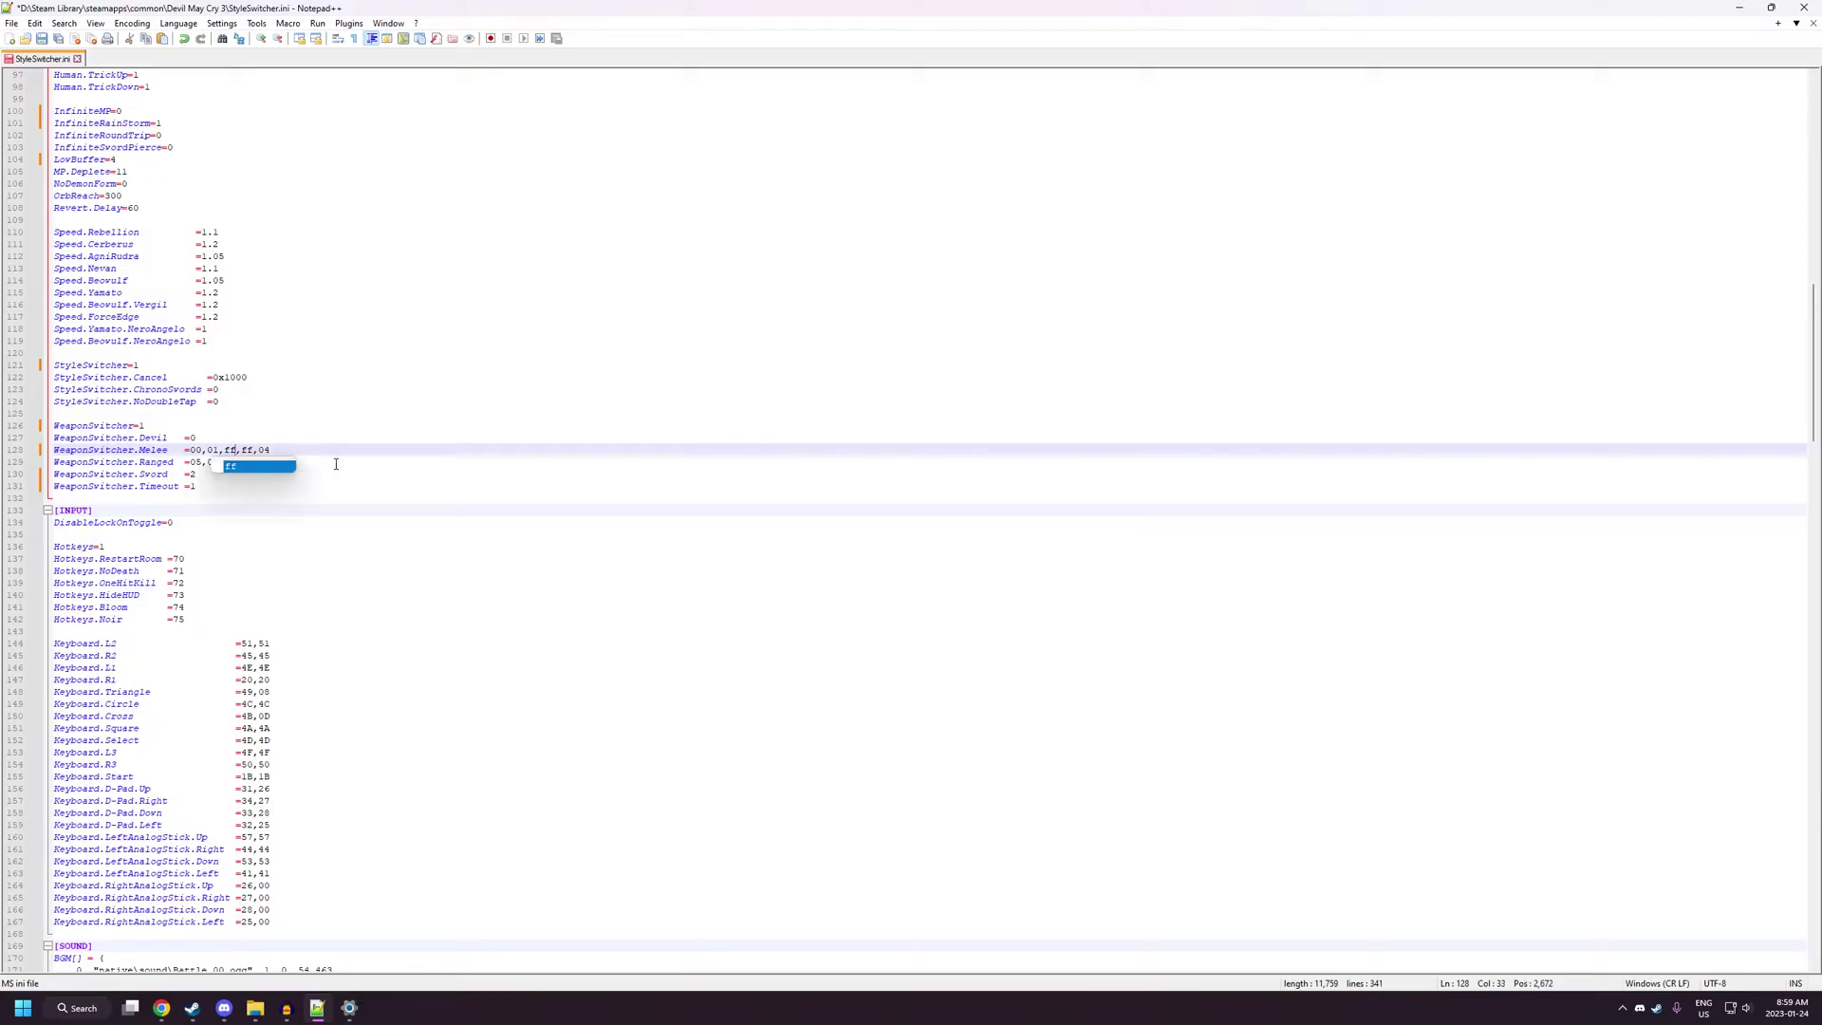
left_click(336, 462)
- Replace the last three WeaponSwitcher.Ranged entries with ff, making the list 05,06,ff,ff,ff
left_click_drag(279, 462, 266, 462)
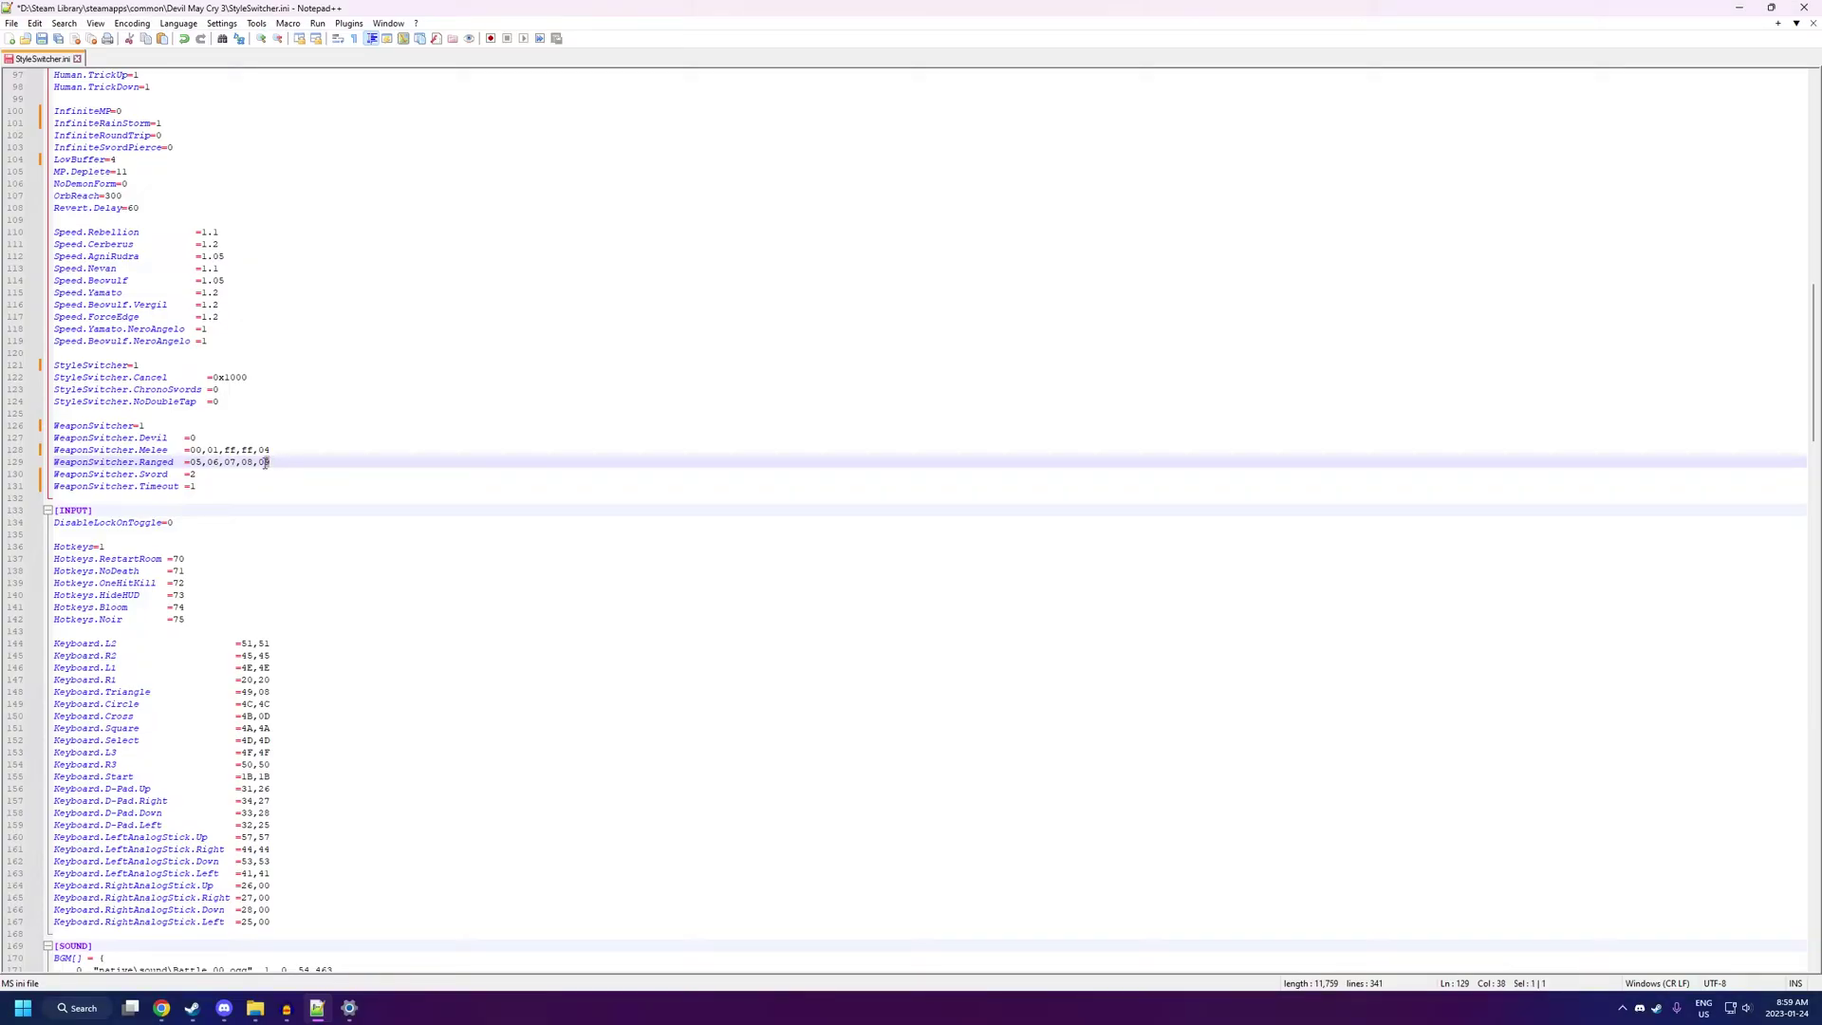
type("ff")
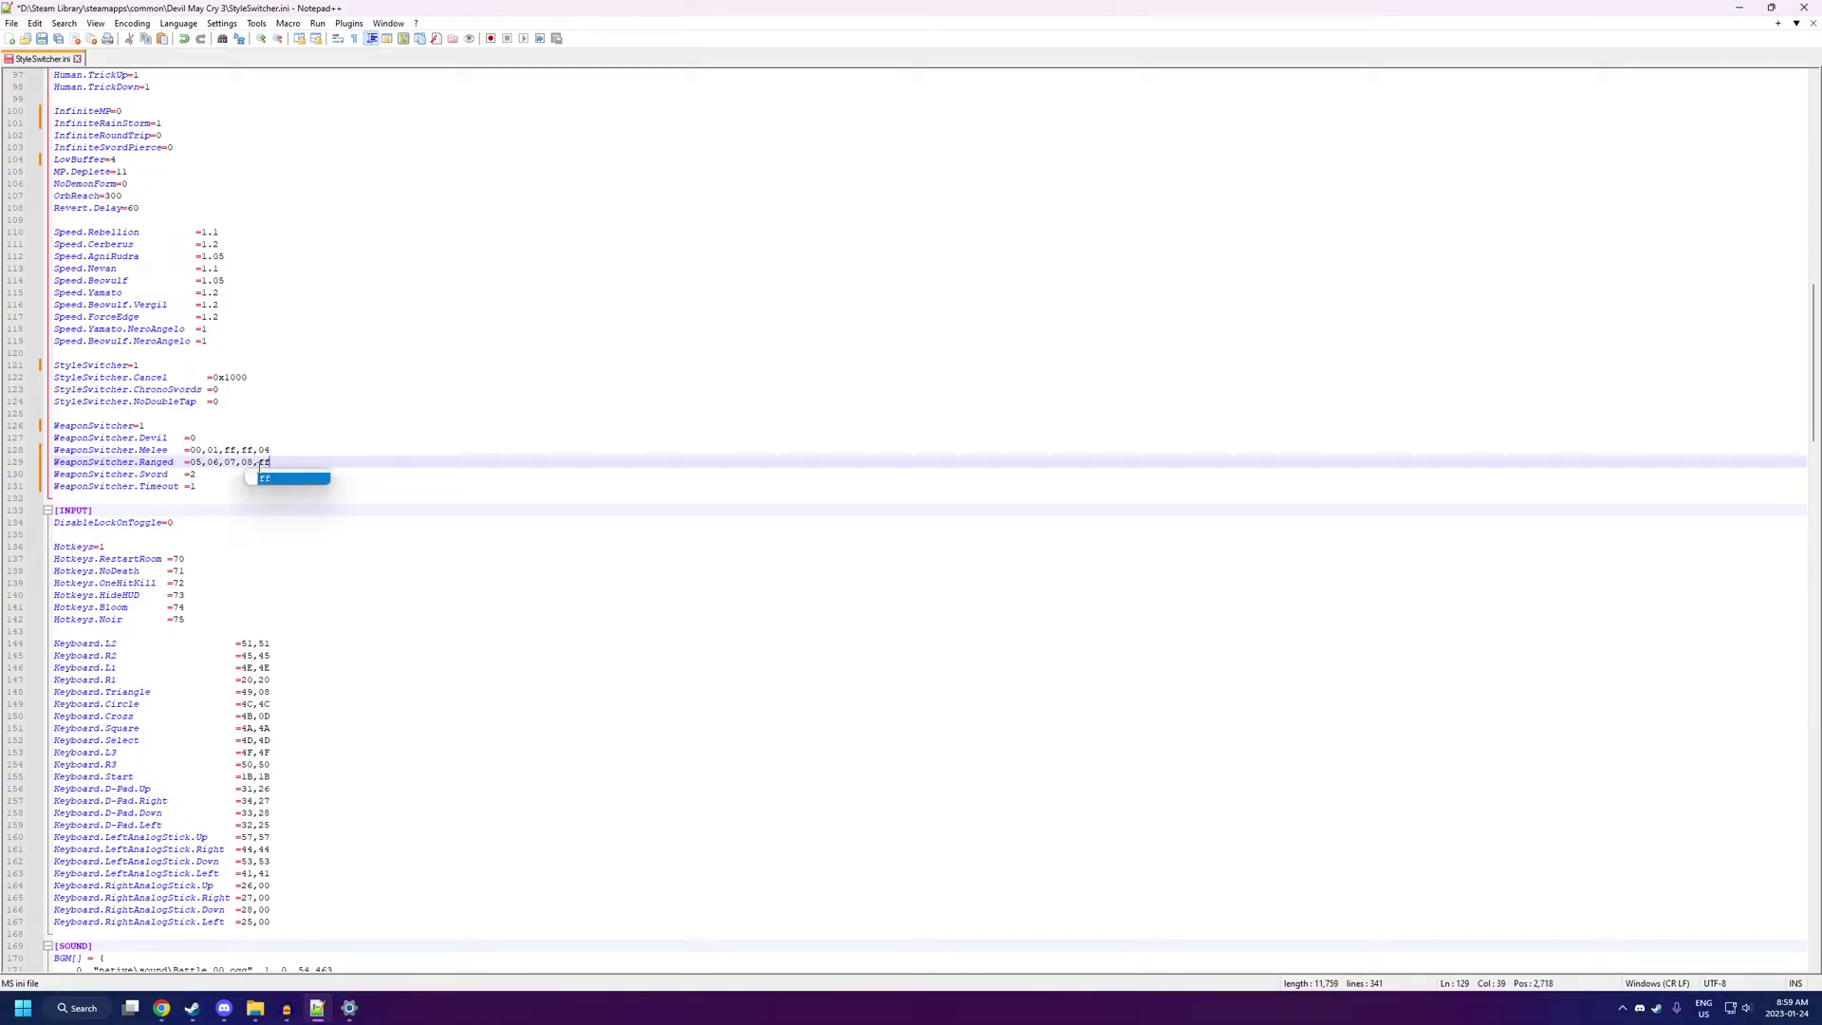
left_click_drag(253, 462, 223, 462)
type("ff,ff")
left_click(310, 466)
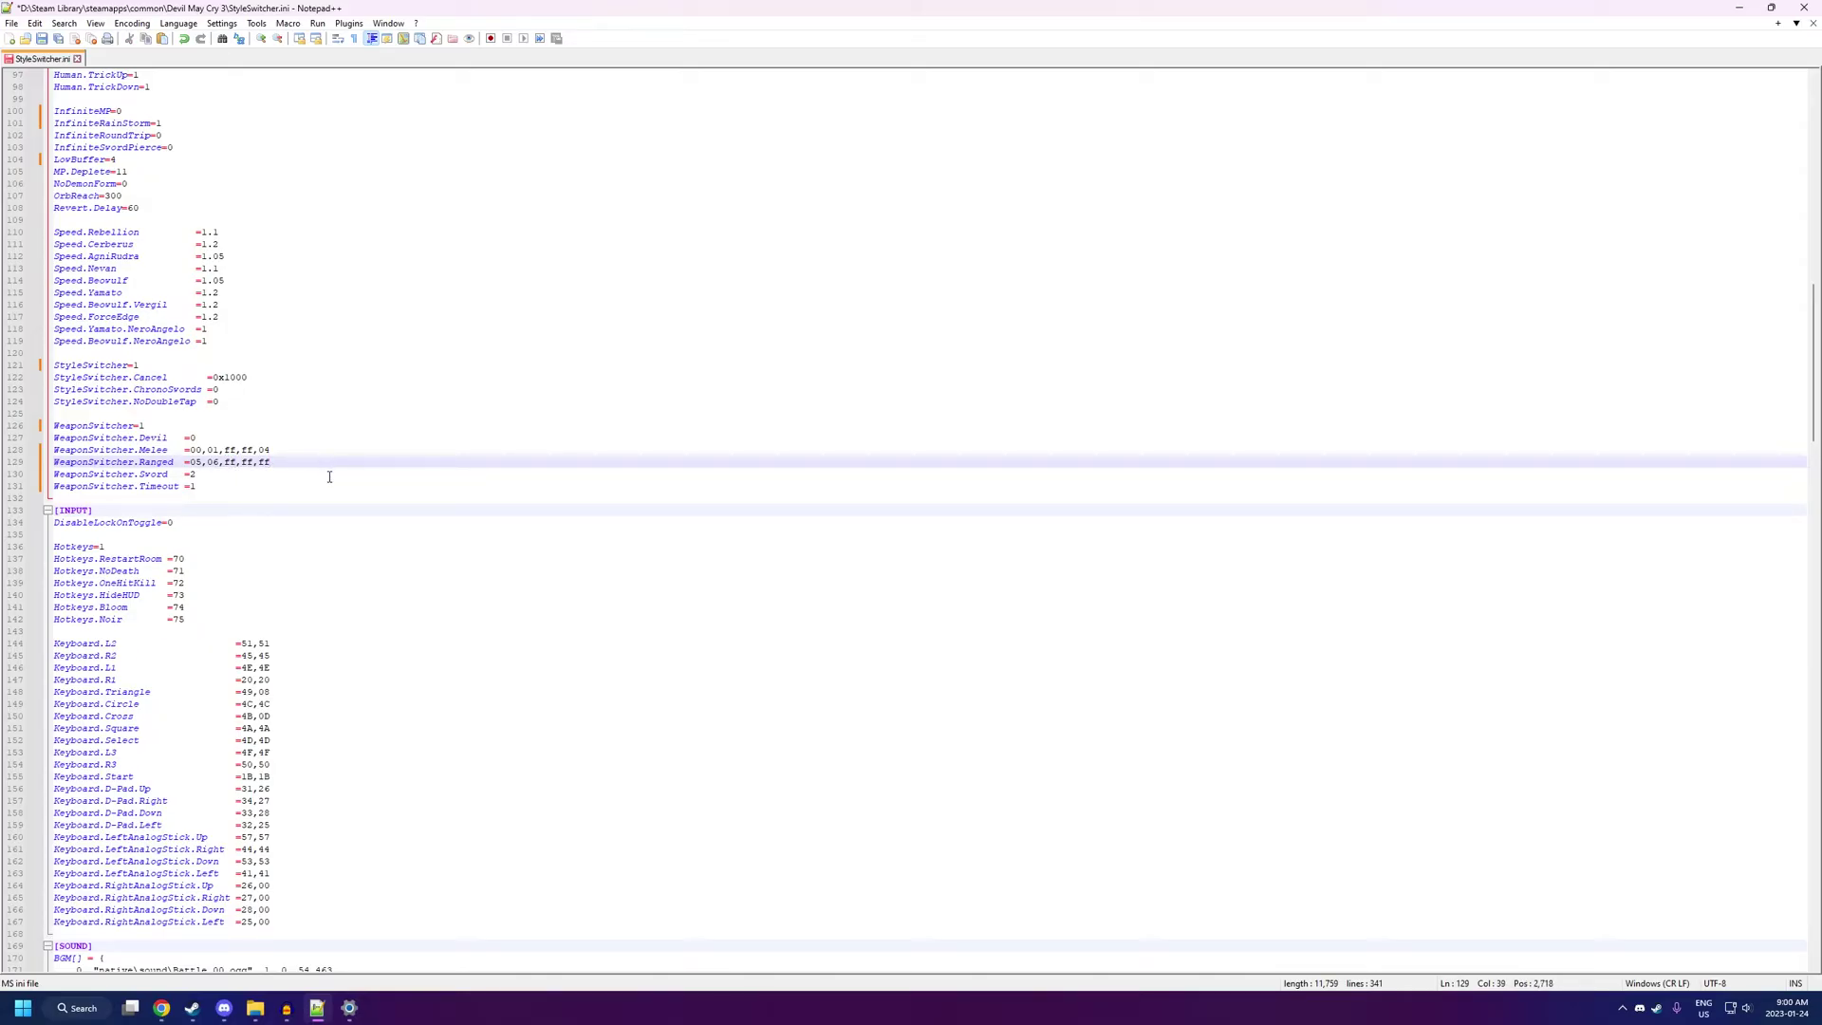
- Review the DisableSoundDriver and DisableStageSE lines in the [SOUND] section and set ForceMode0 to 1
scroll(327, 465, "down", 5)
scroll(335, 457, "down", 5)
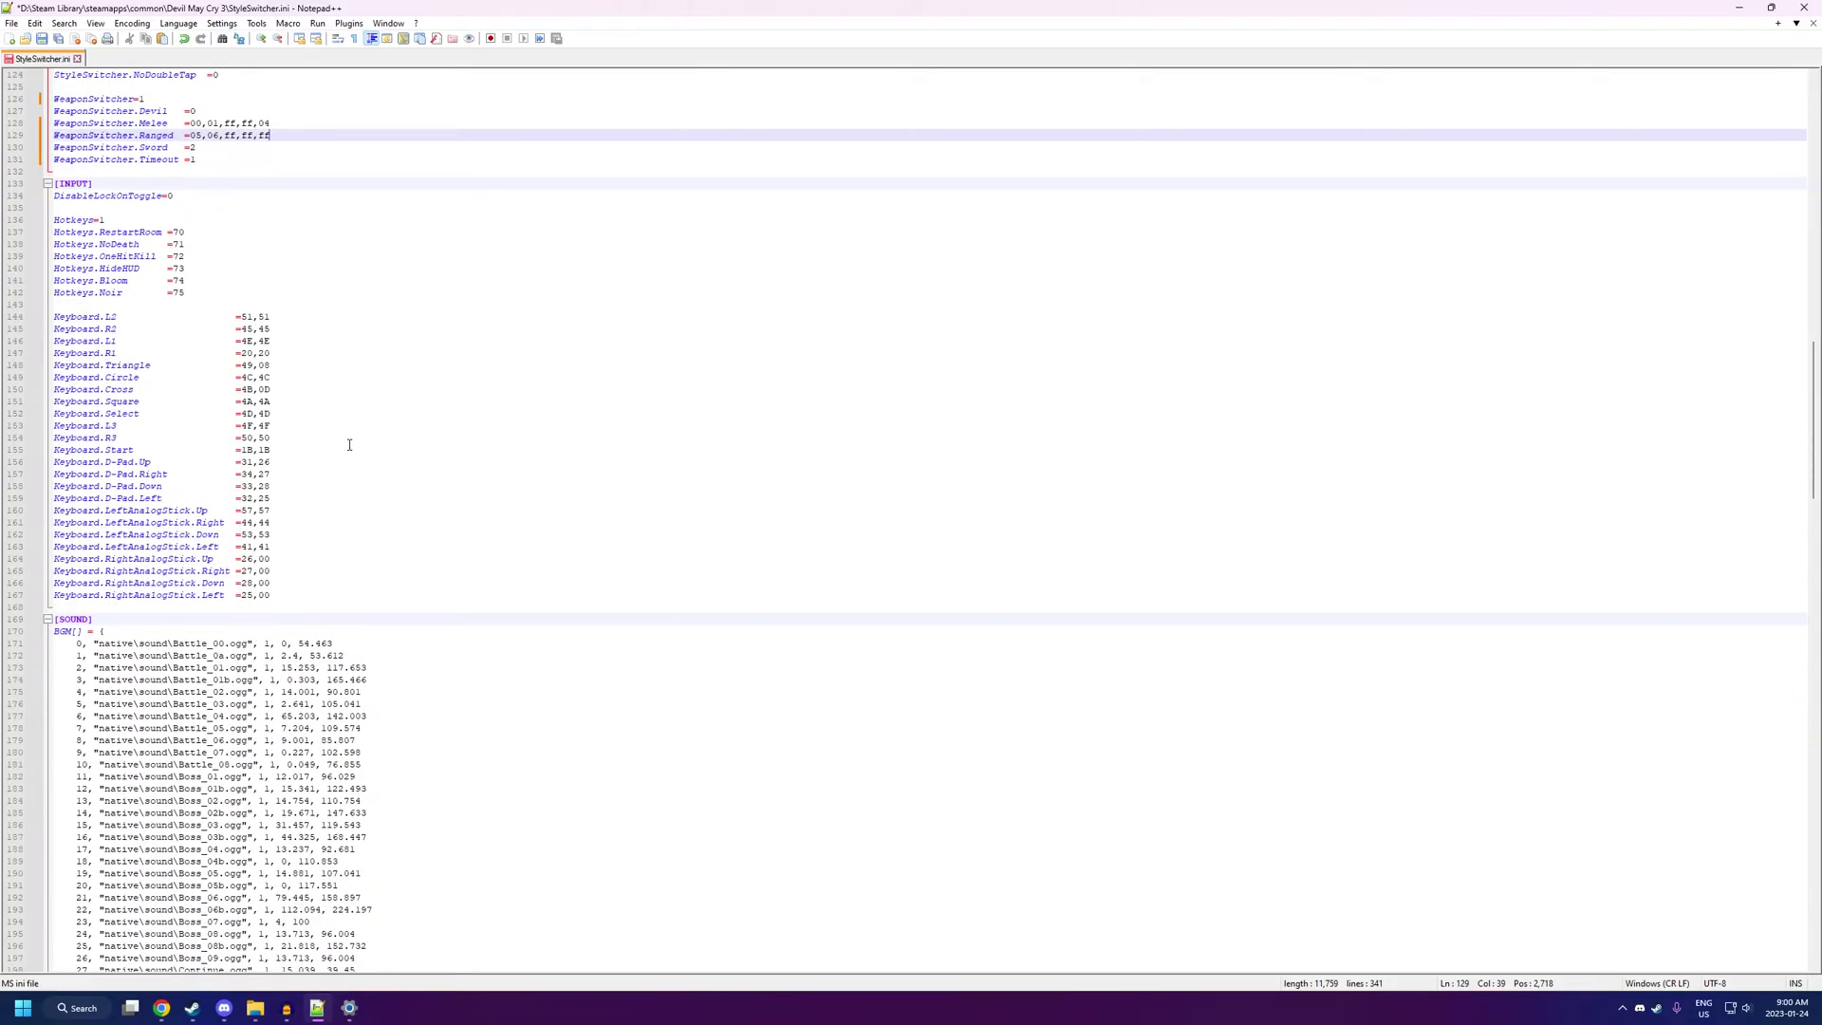
scroll(349, 444, "down", 20)
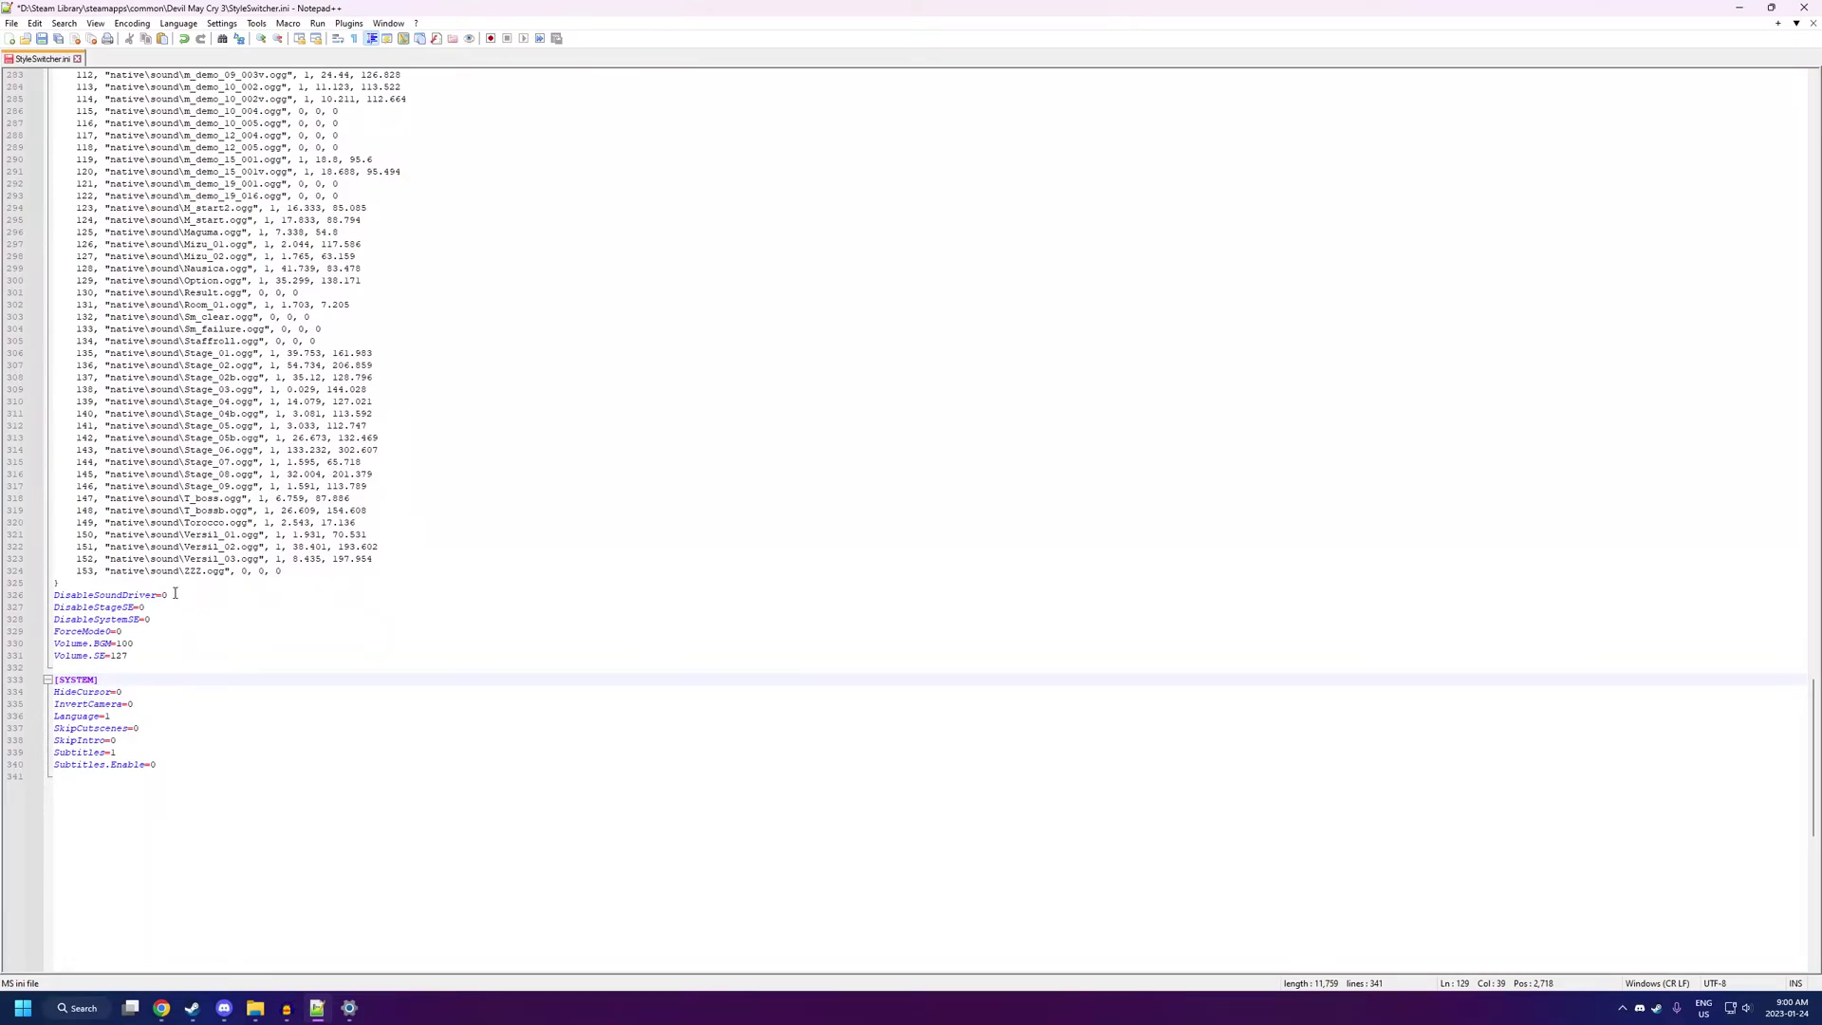
left_click_drag(175, 594, 54, 596)
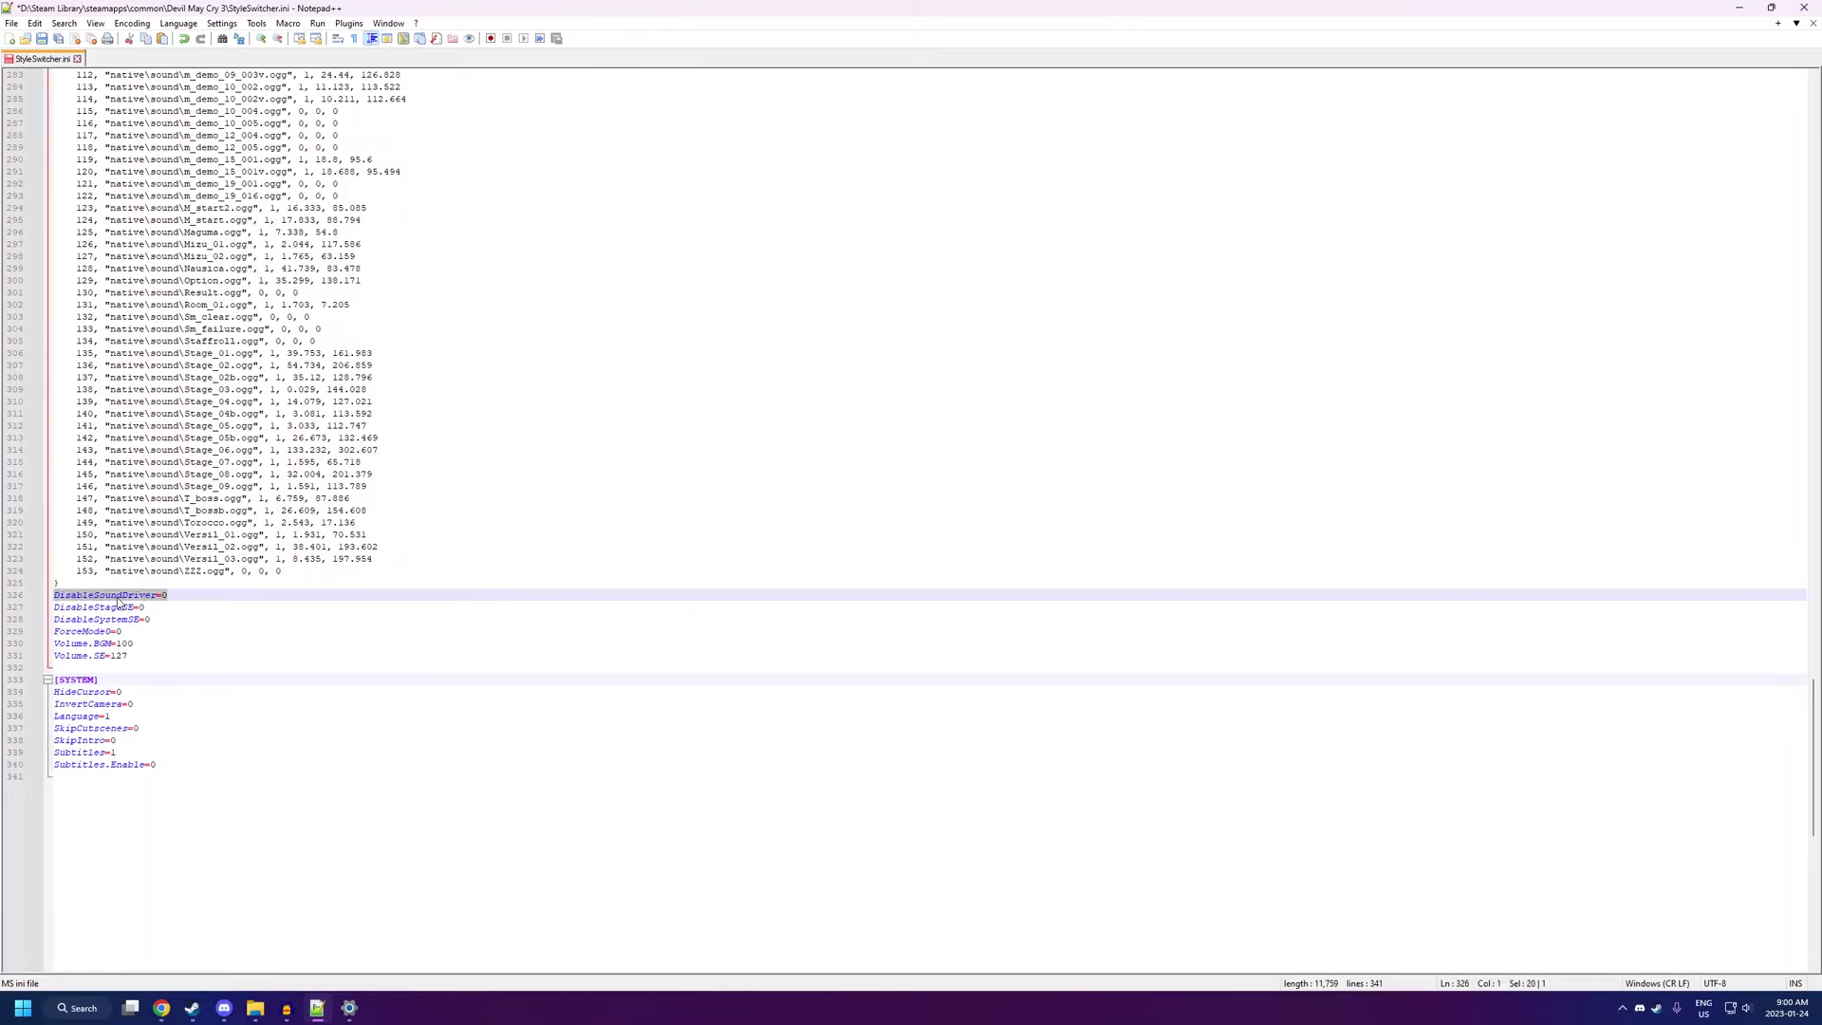
left_click(143, 607)
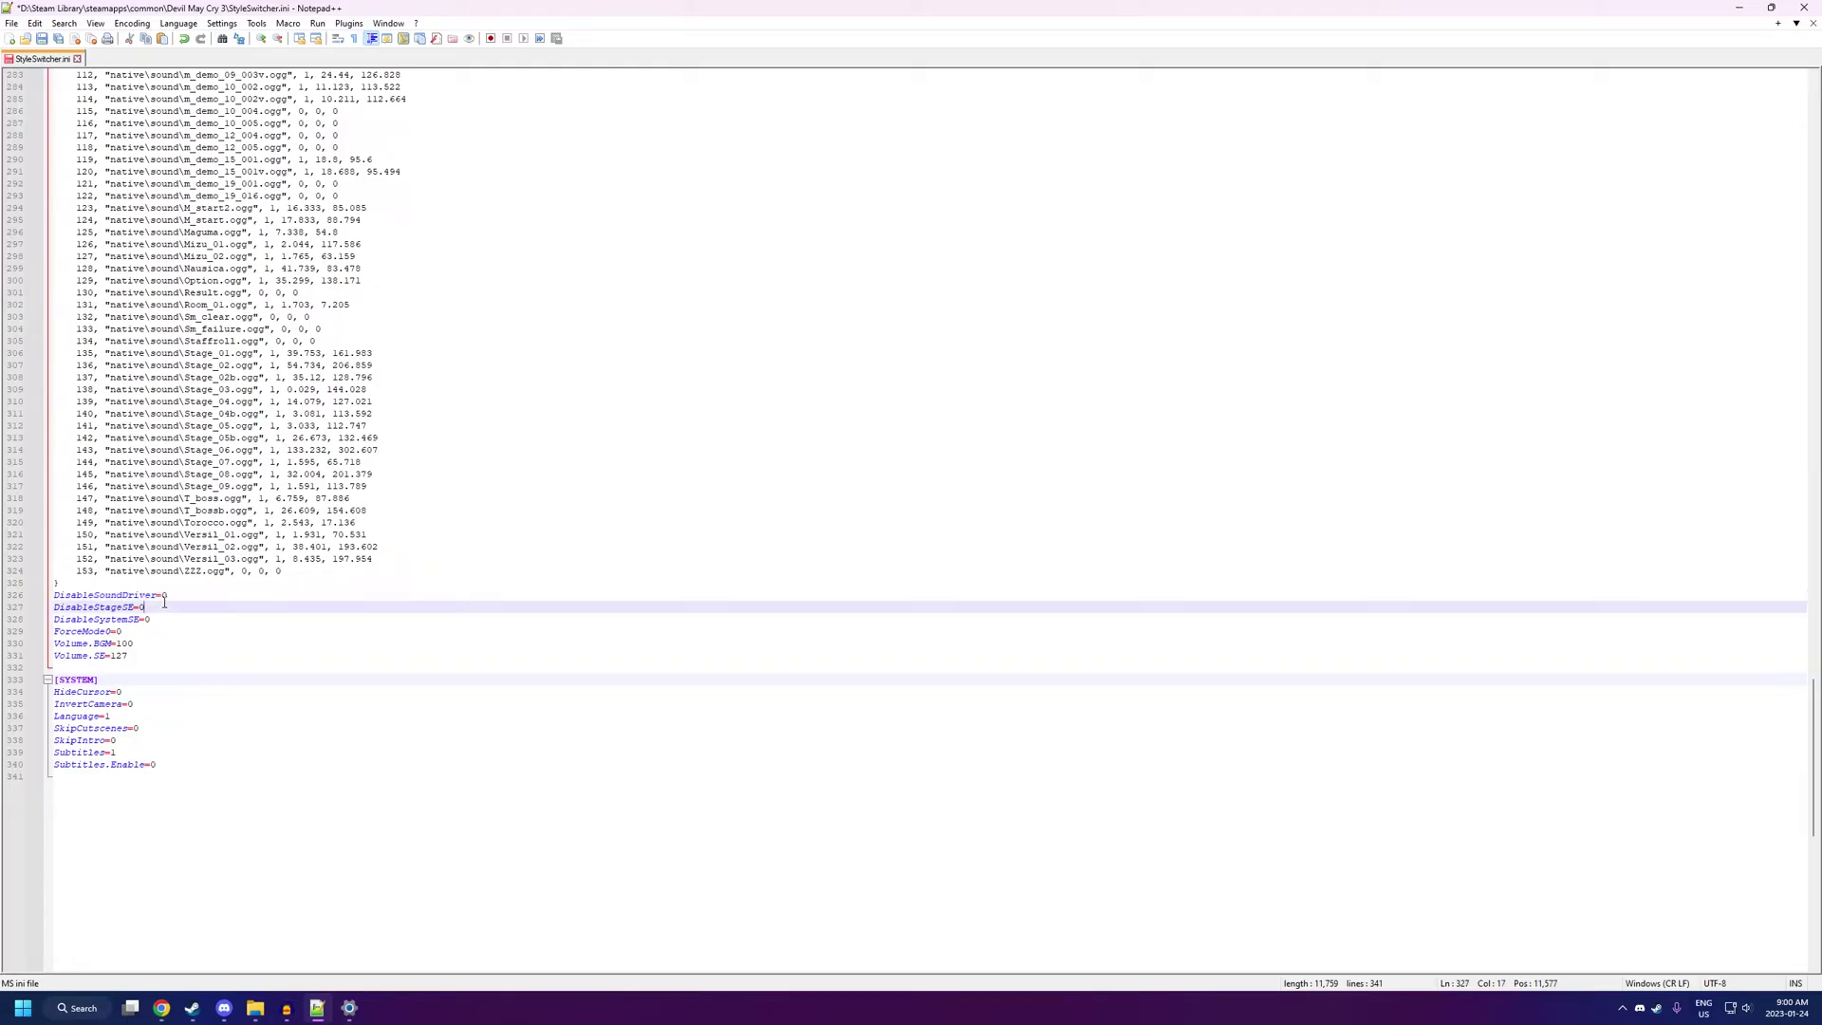
key("shift+Home")
left_click(141, 632)
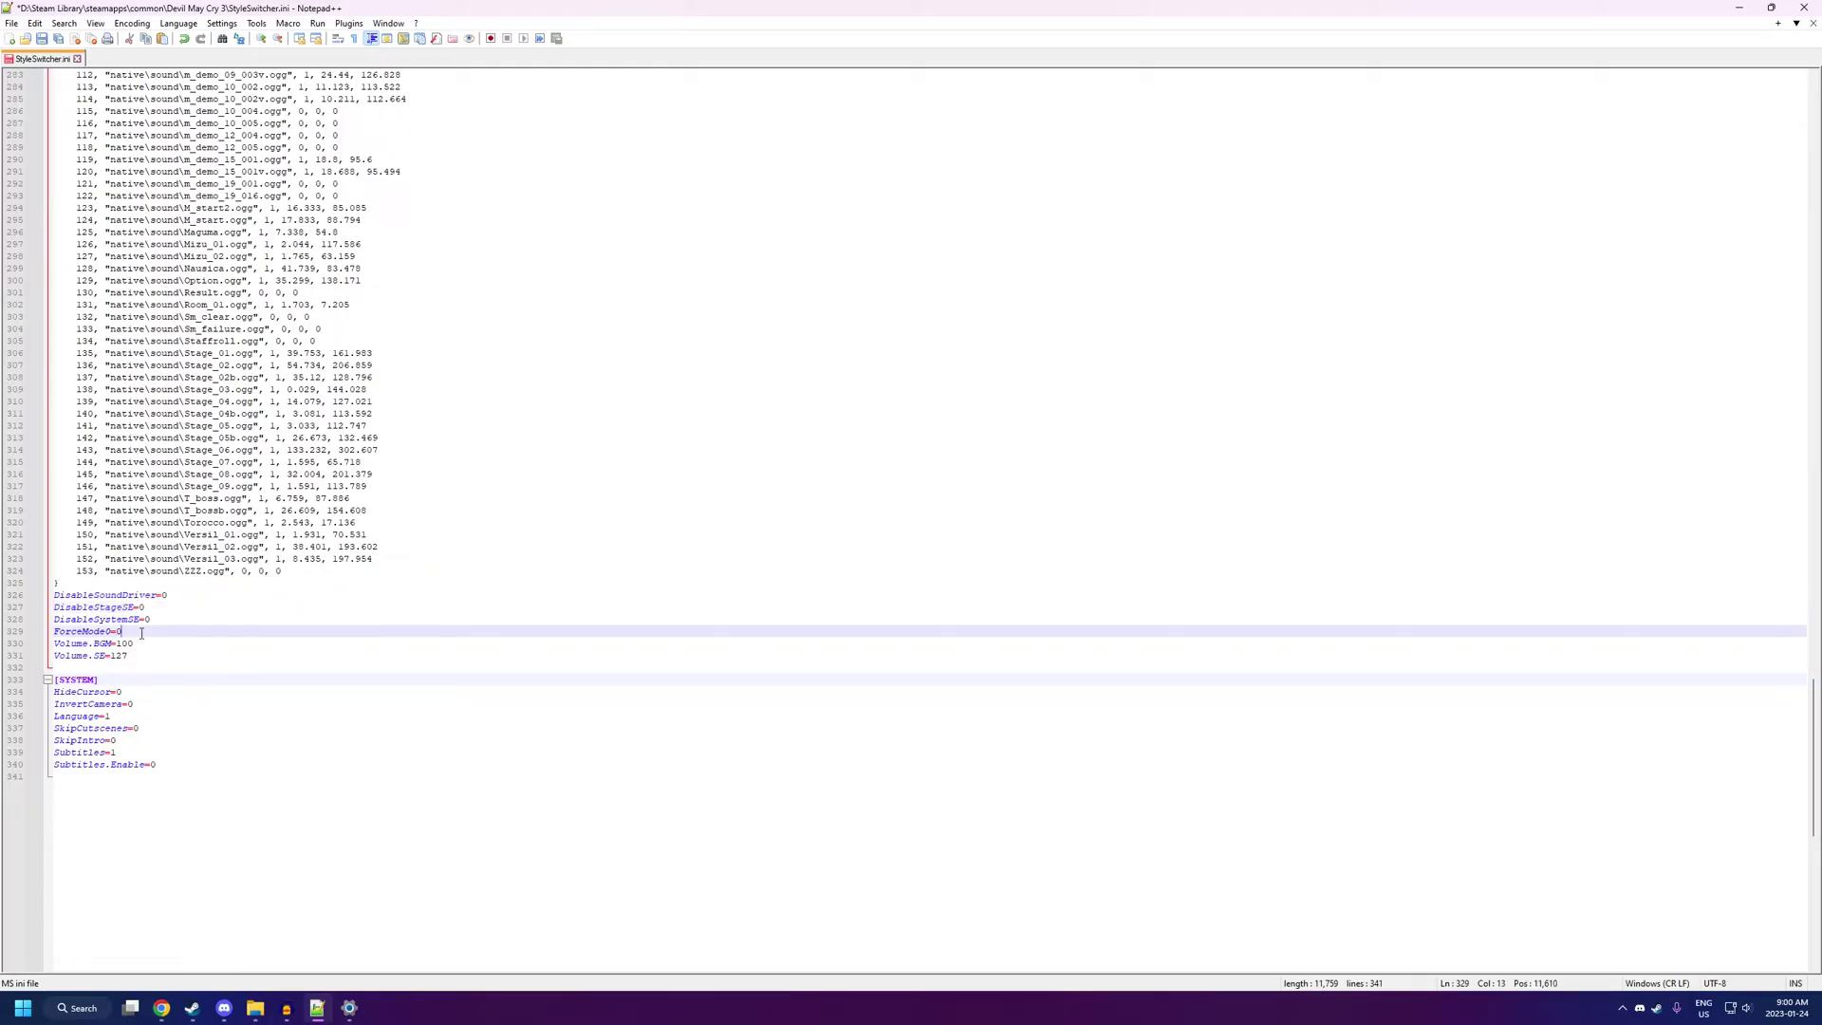
type("1")
- Review the HideCursor, InvertCamera, Language, SkipCutscenes and SkipIntro lines in the [SYSTEM] section
left_click(138, 692)
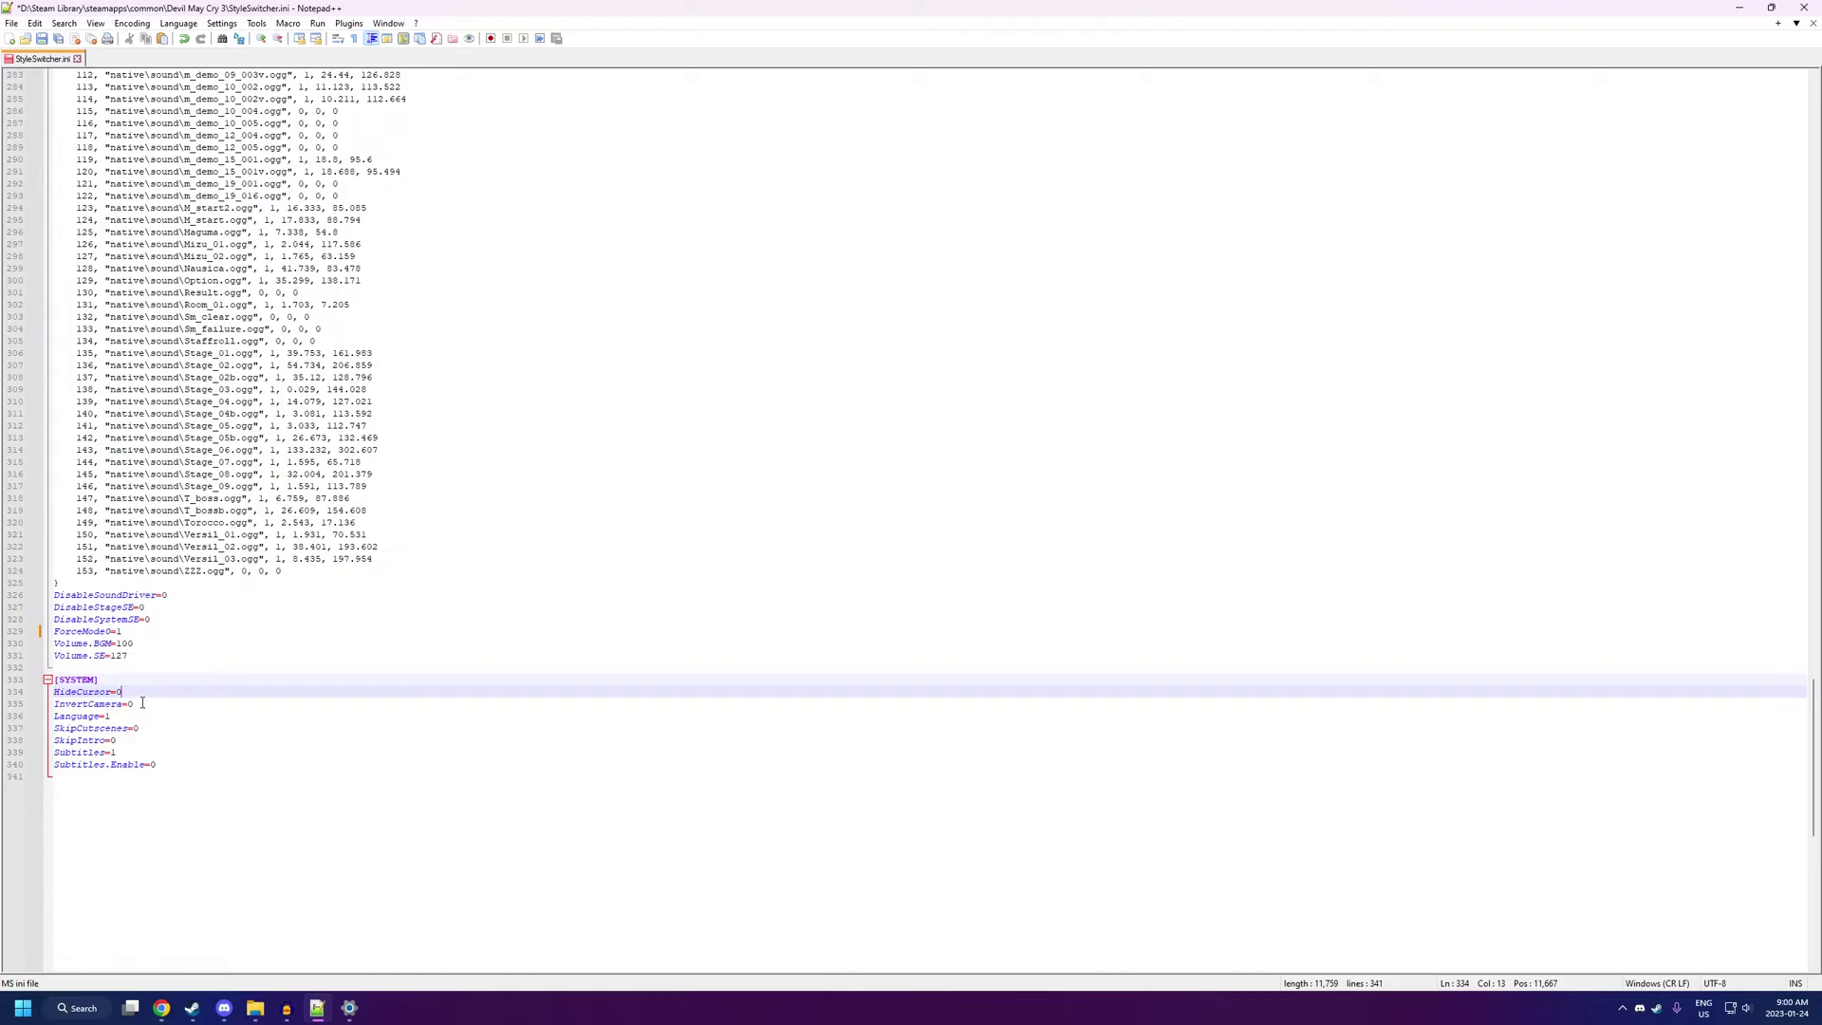
left_click(142, 703)
left_click(142, 717)
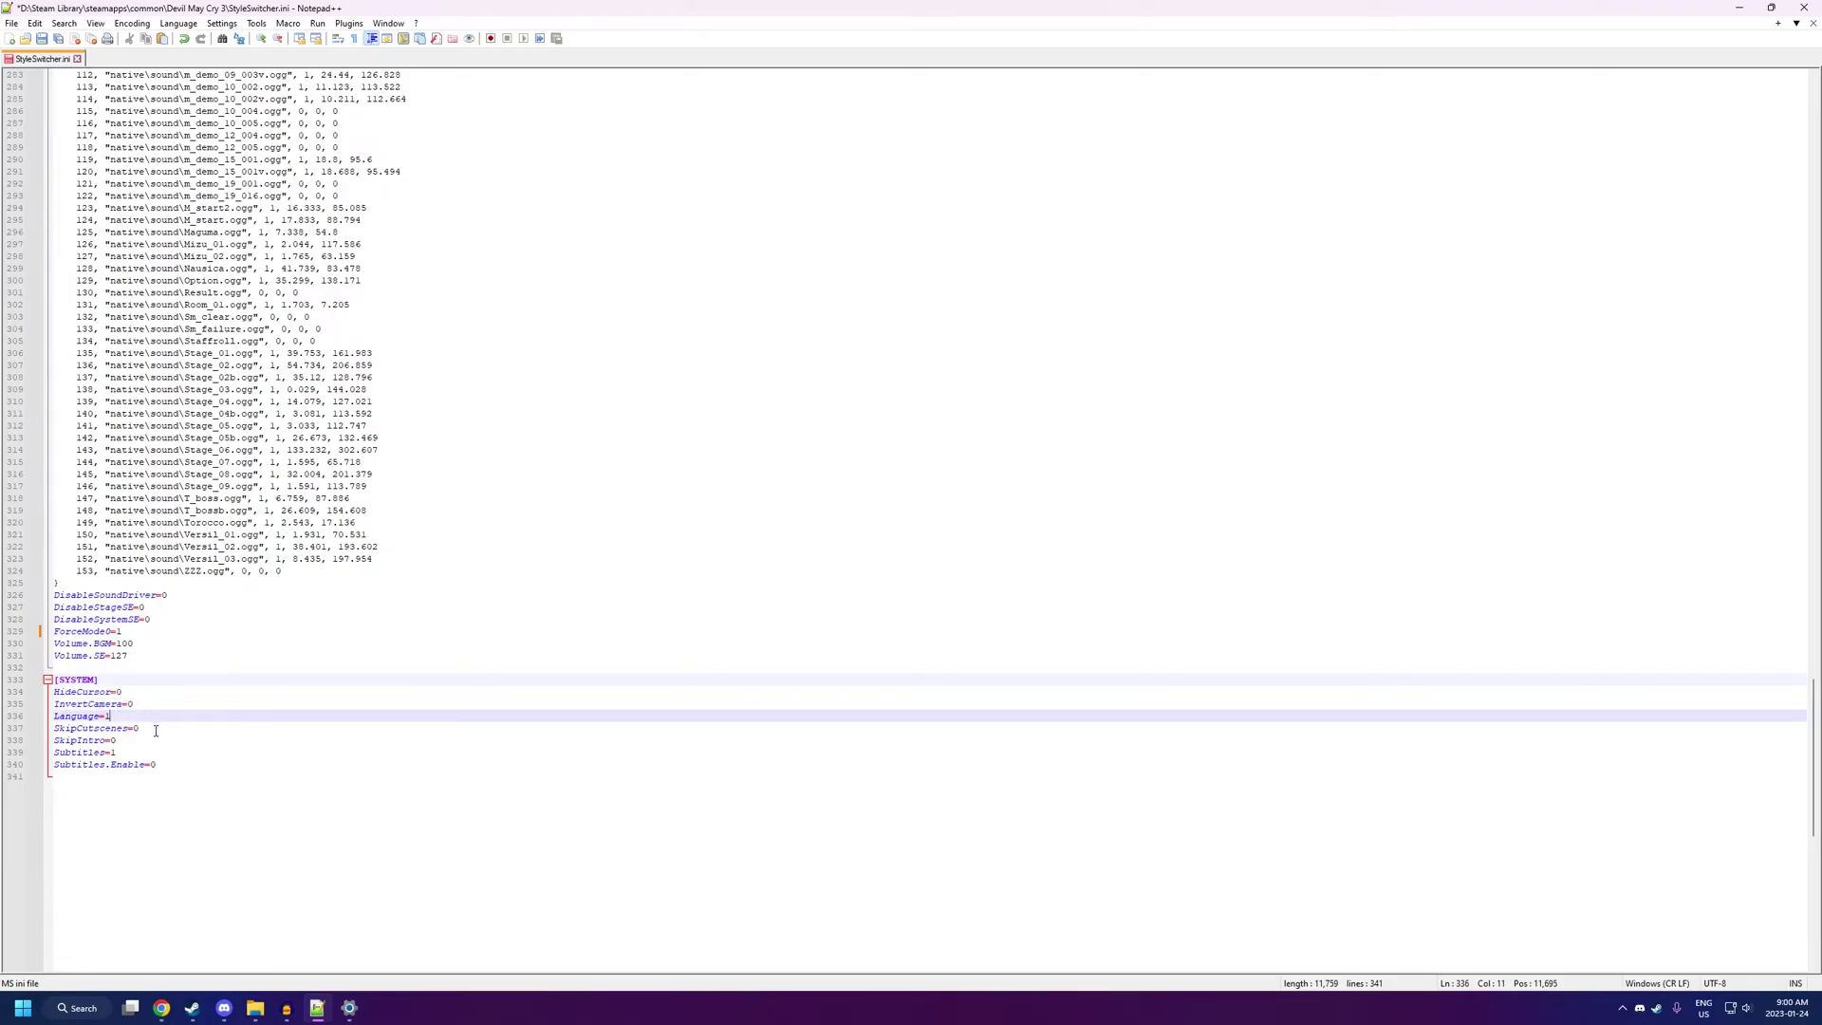
left_click(155, 728)
left_click(128, 737)
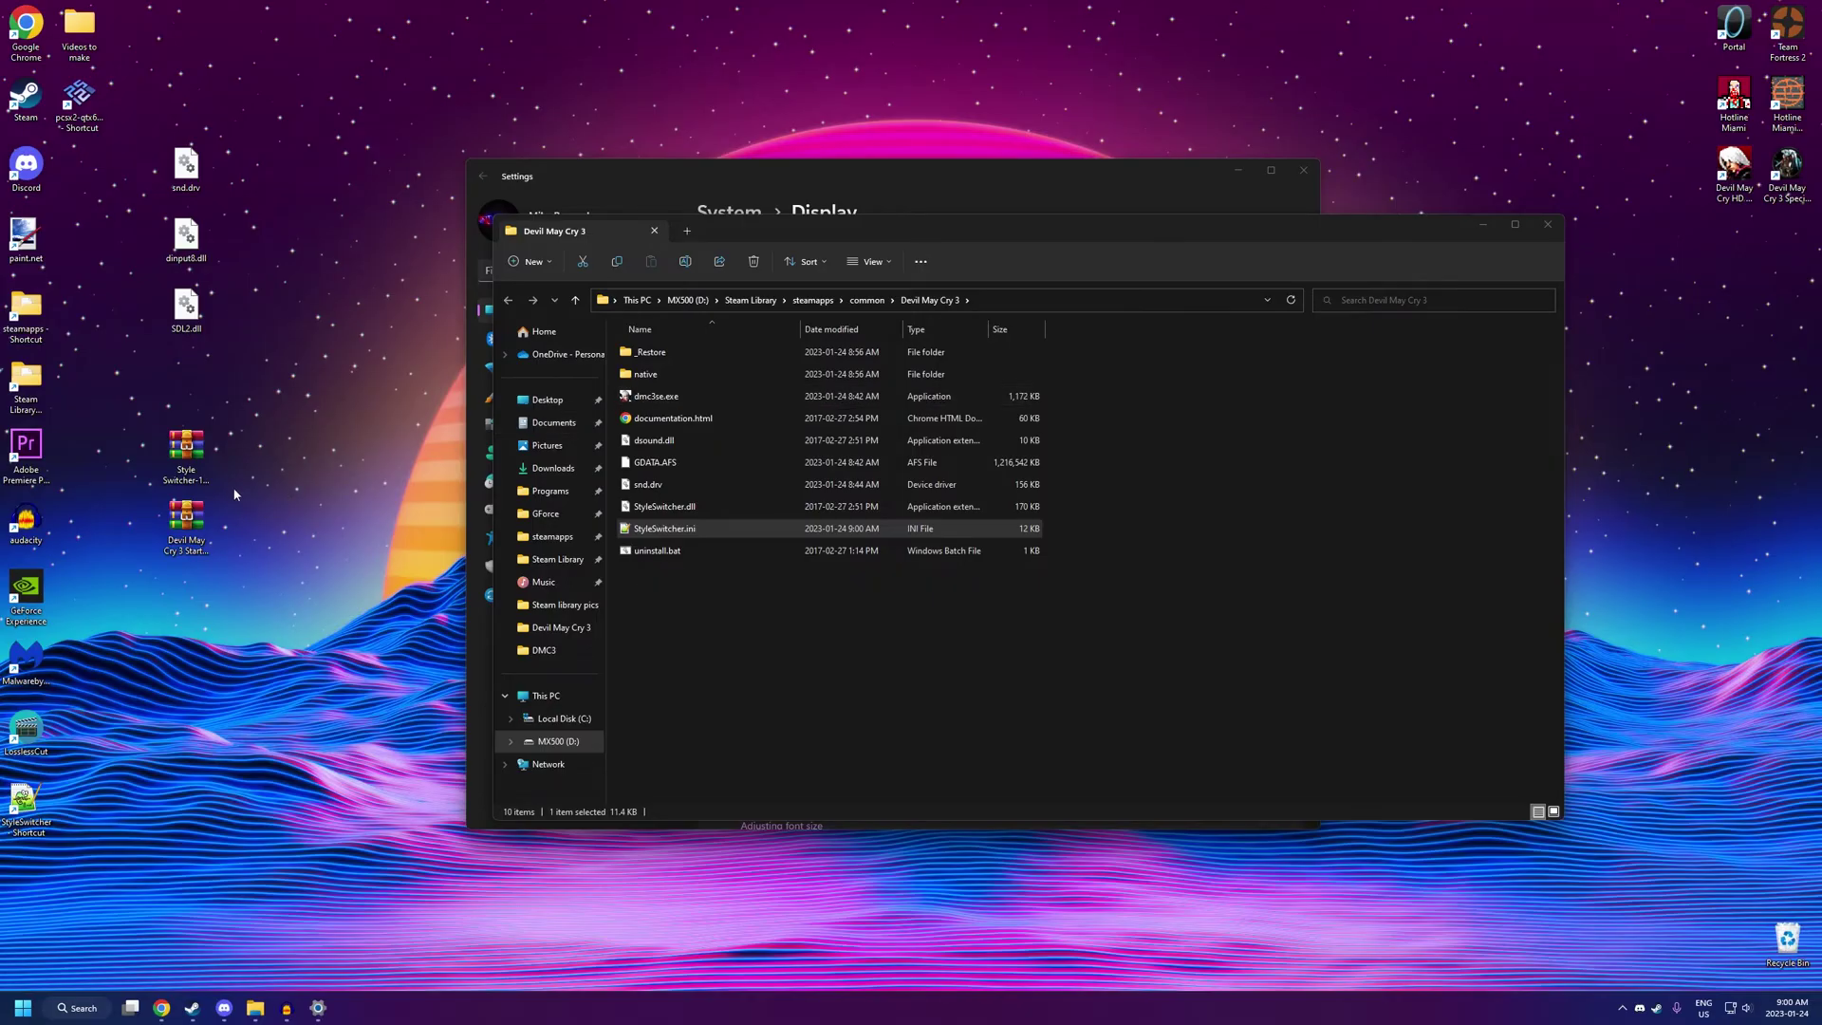
- Open the Devil May Cry 3 Starter Pack 1.0.zip archive and copy dmc3se.ini from its 3.360 (xinput) folder into the Devil May Cry 3 game folder
left_click(193, 520)
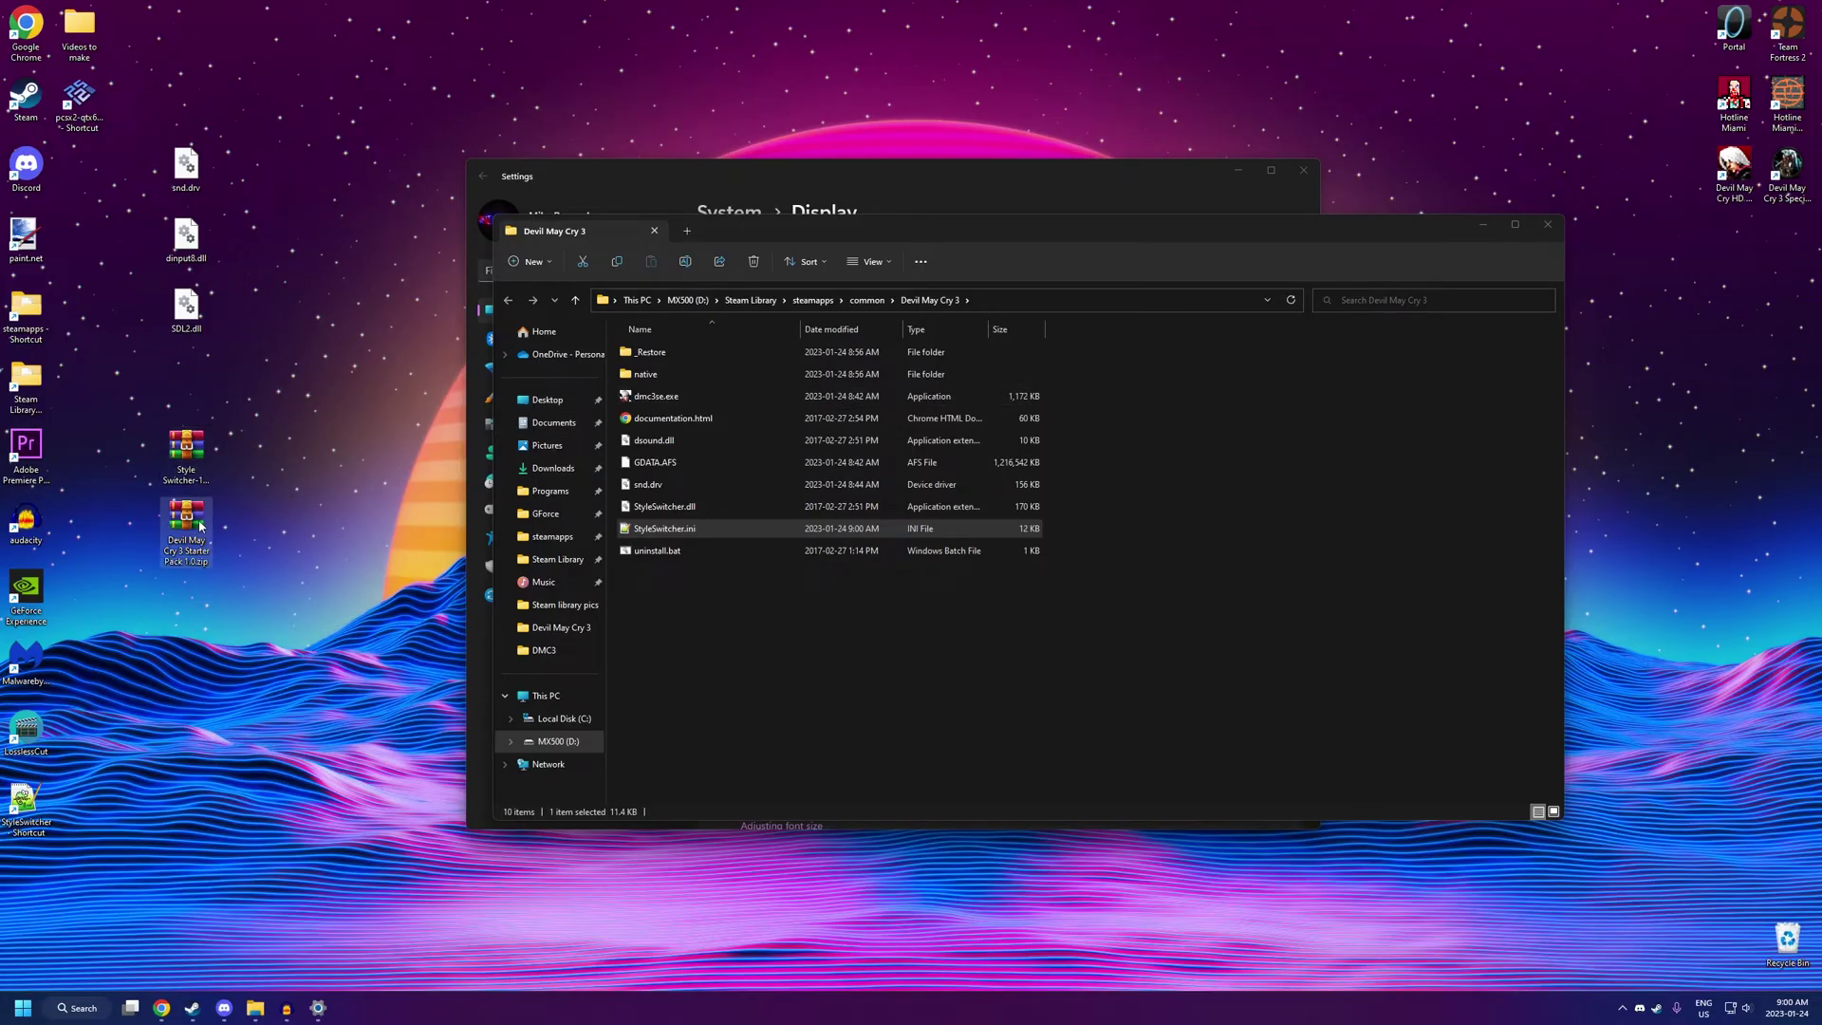
double_click(193, 521)
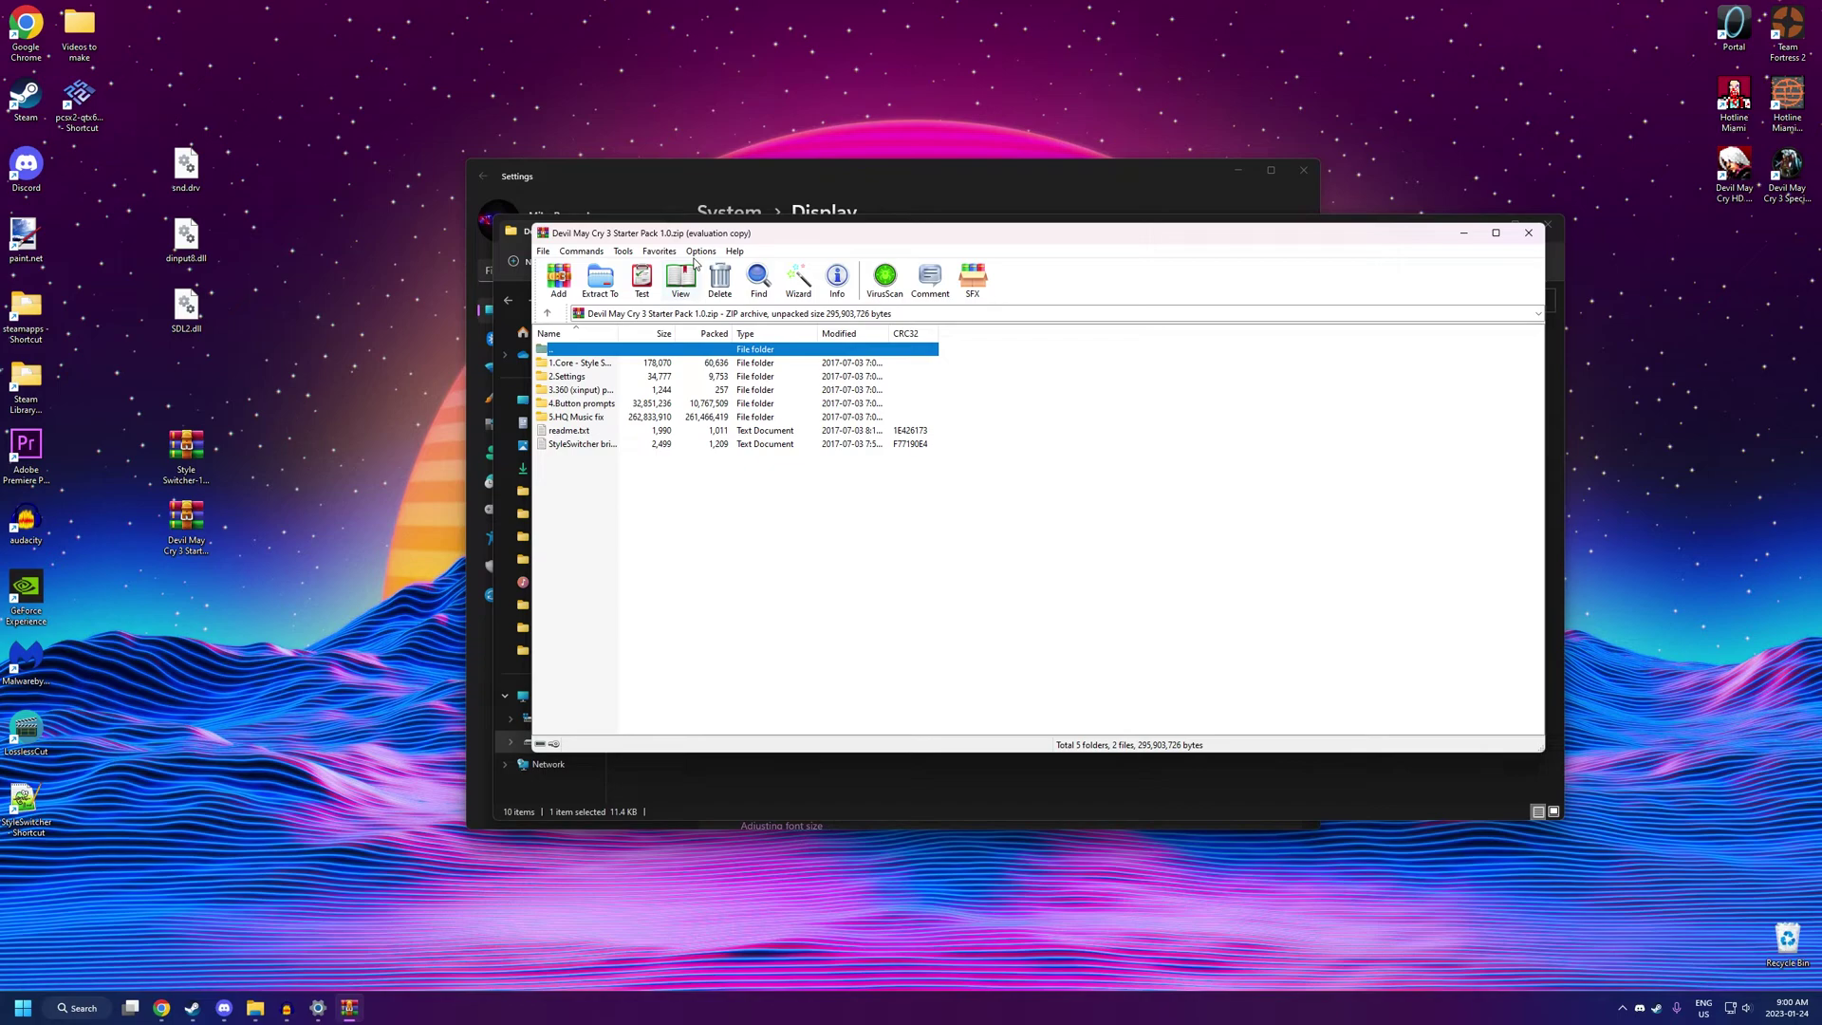
left_click_drag(695, 233, 1130, 243)
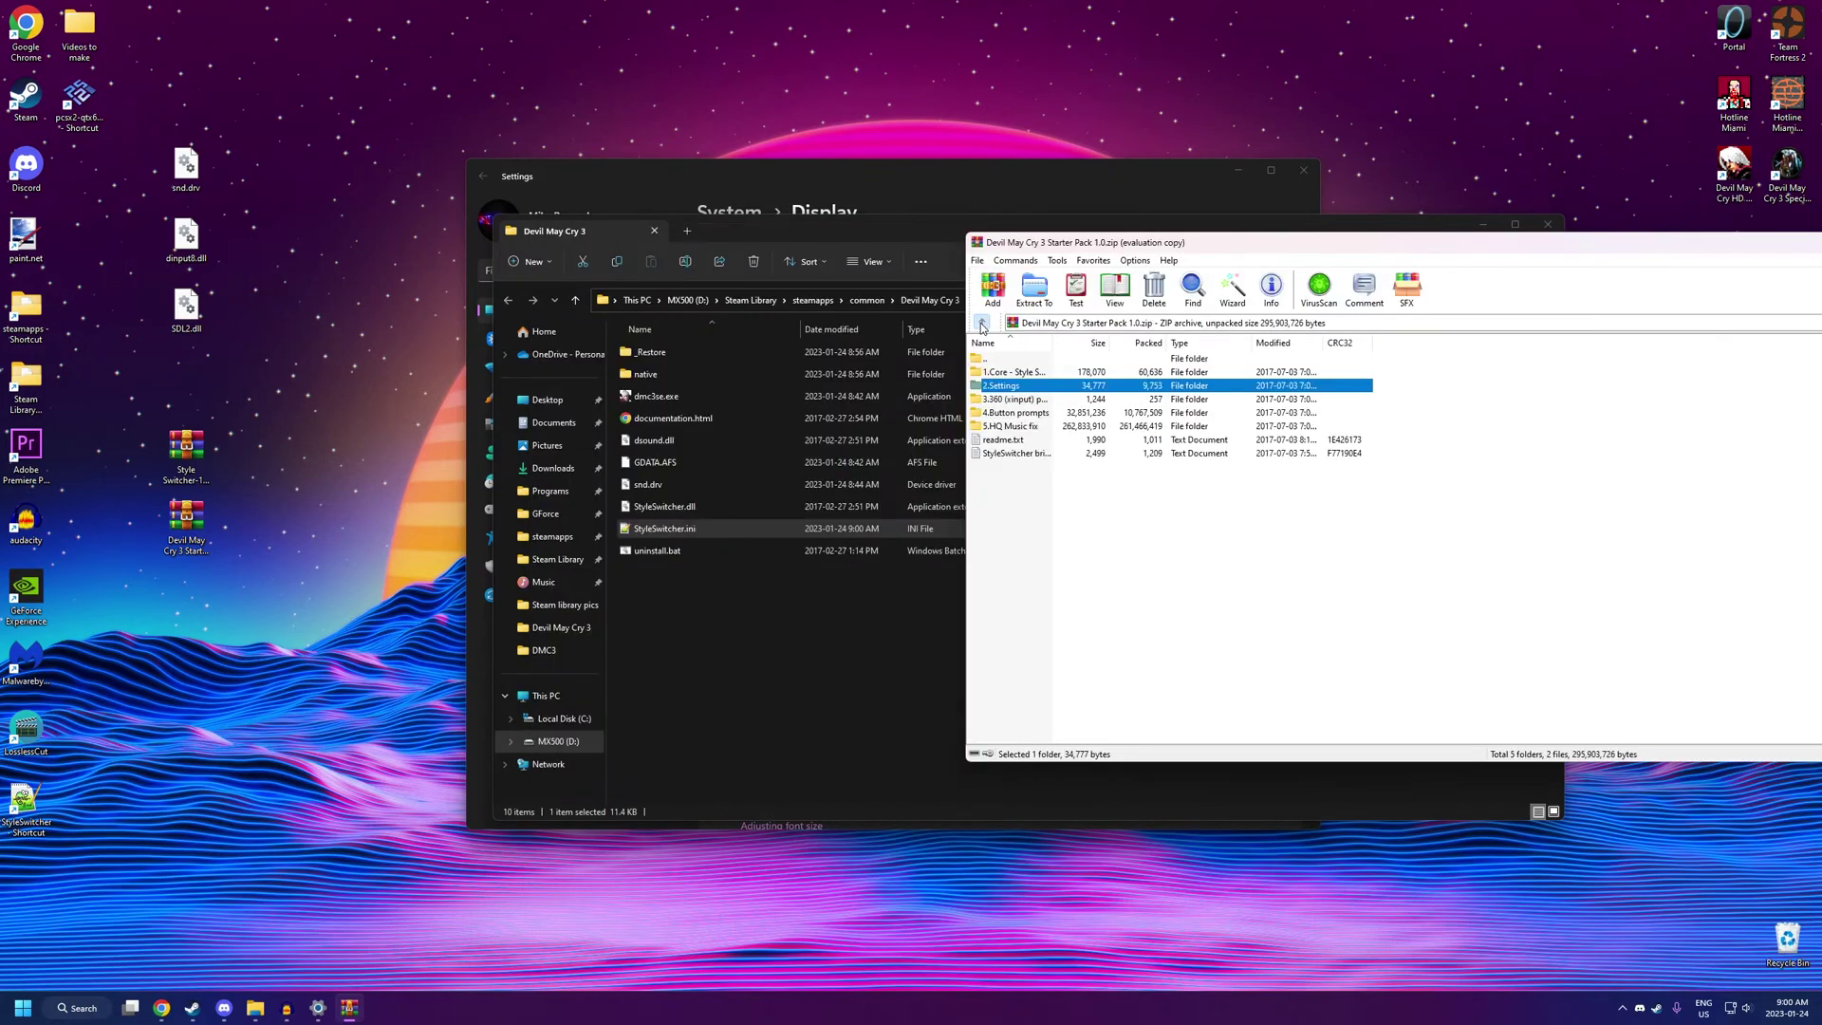
left_click(1046, 403)
double_click(1046, 403)
left_click_drag(1025, 374, 689, 626)
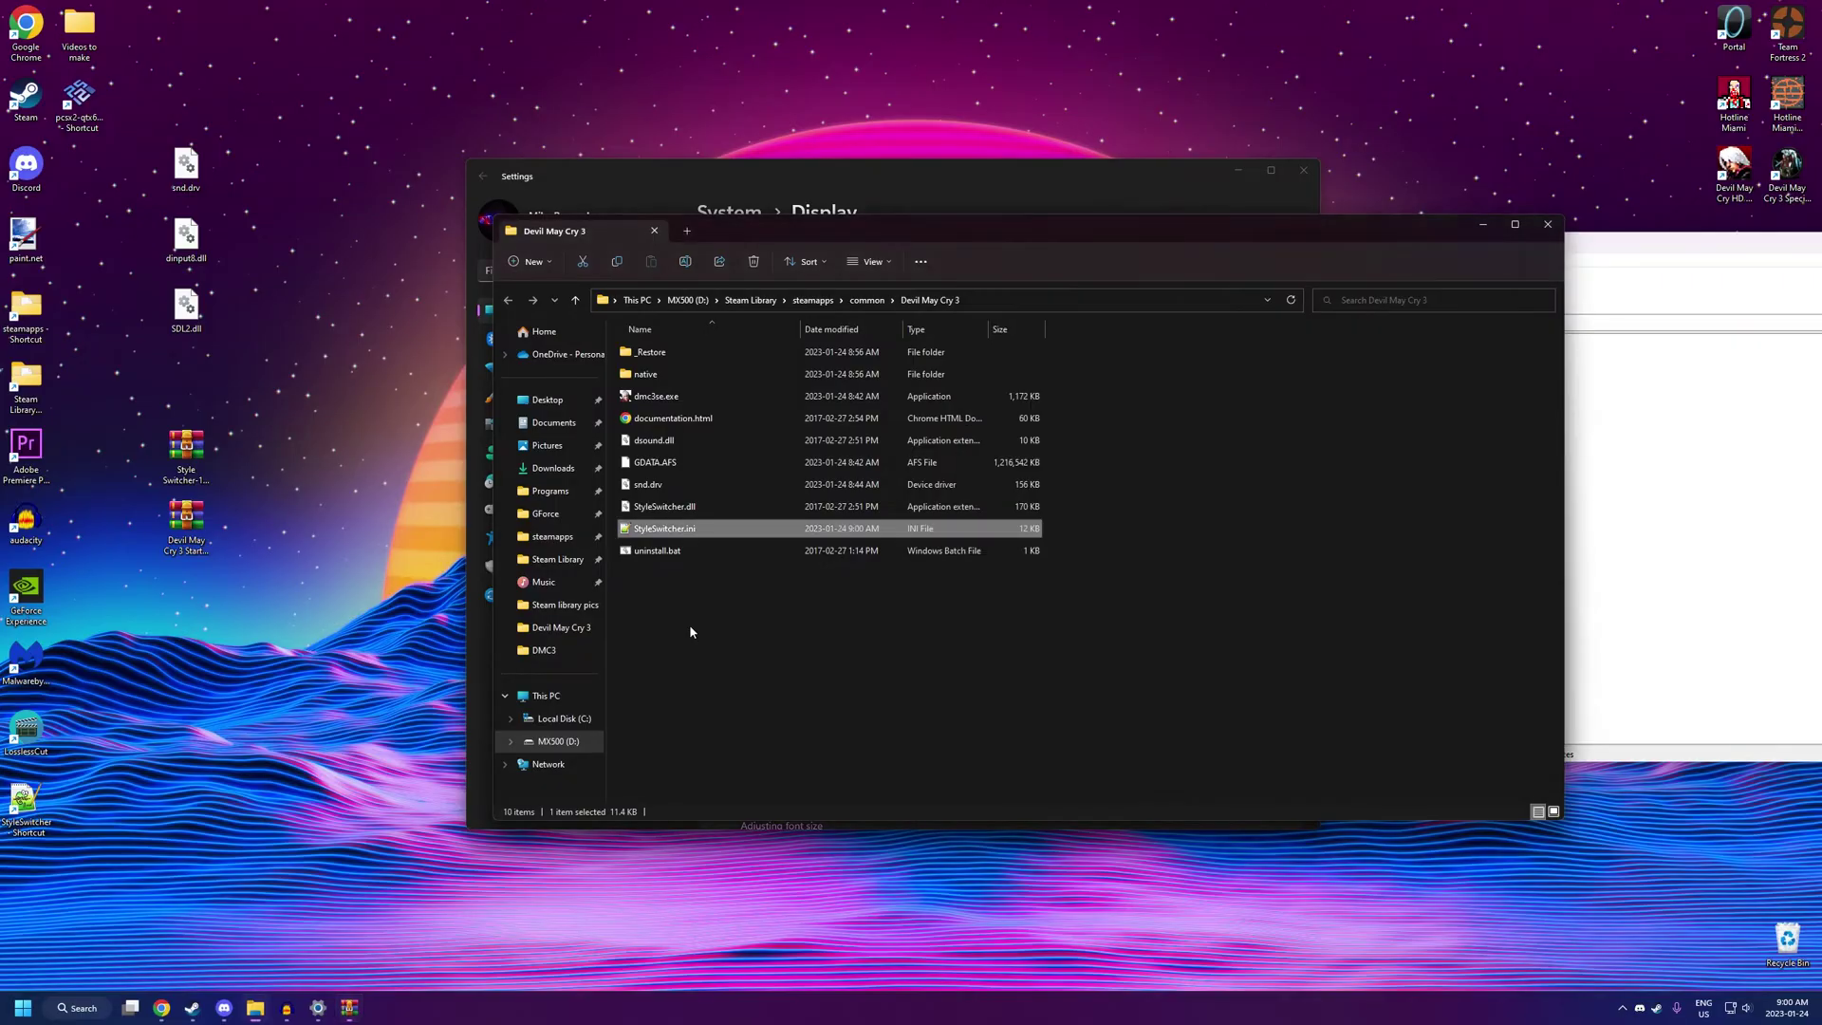
left_click(1510, 521)
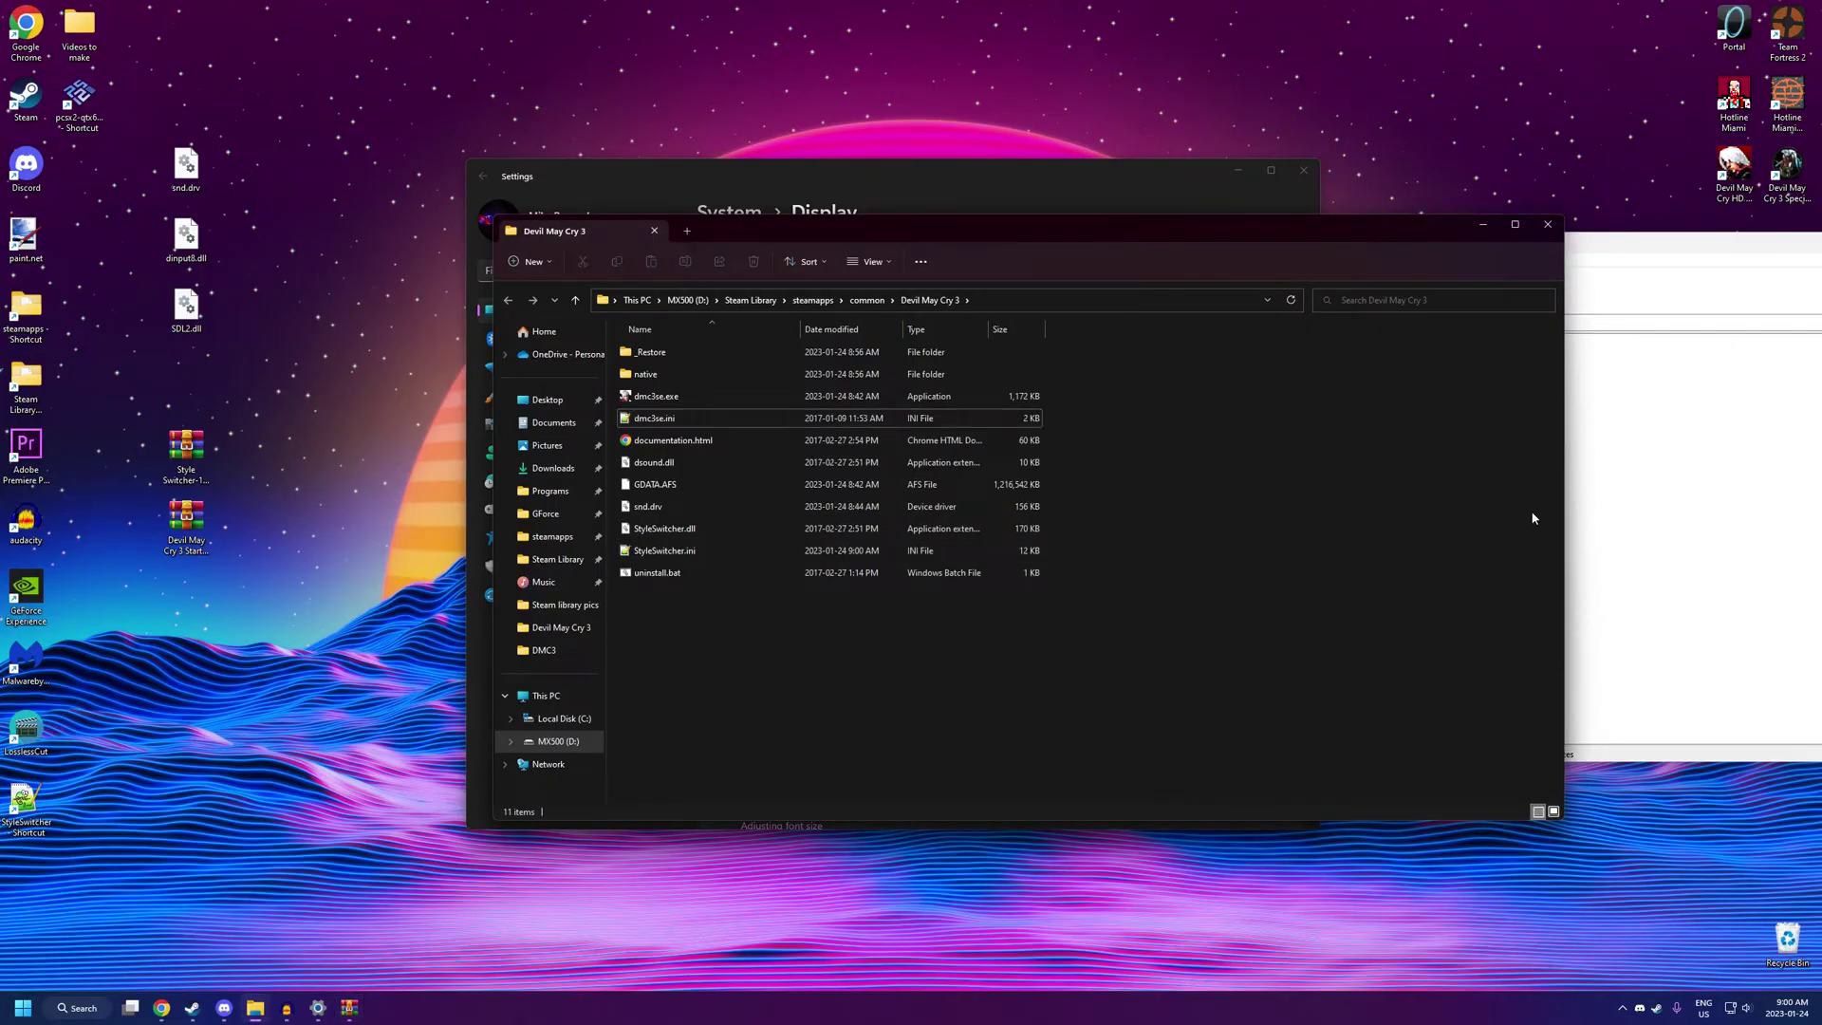
- Copy the native folder from the archive's PS2 button prompts folder into the Devil May Cry 3 folder, replacing the existing file
left_click(1591, 501)
left_click(983, 324)
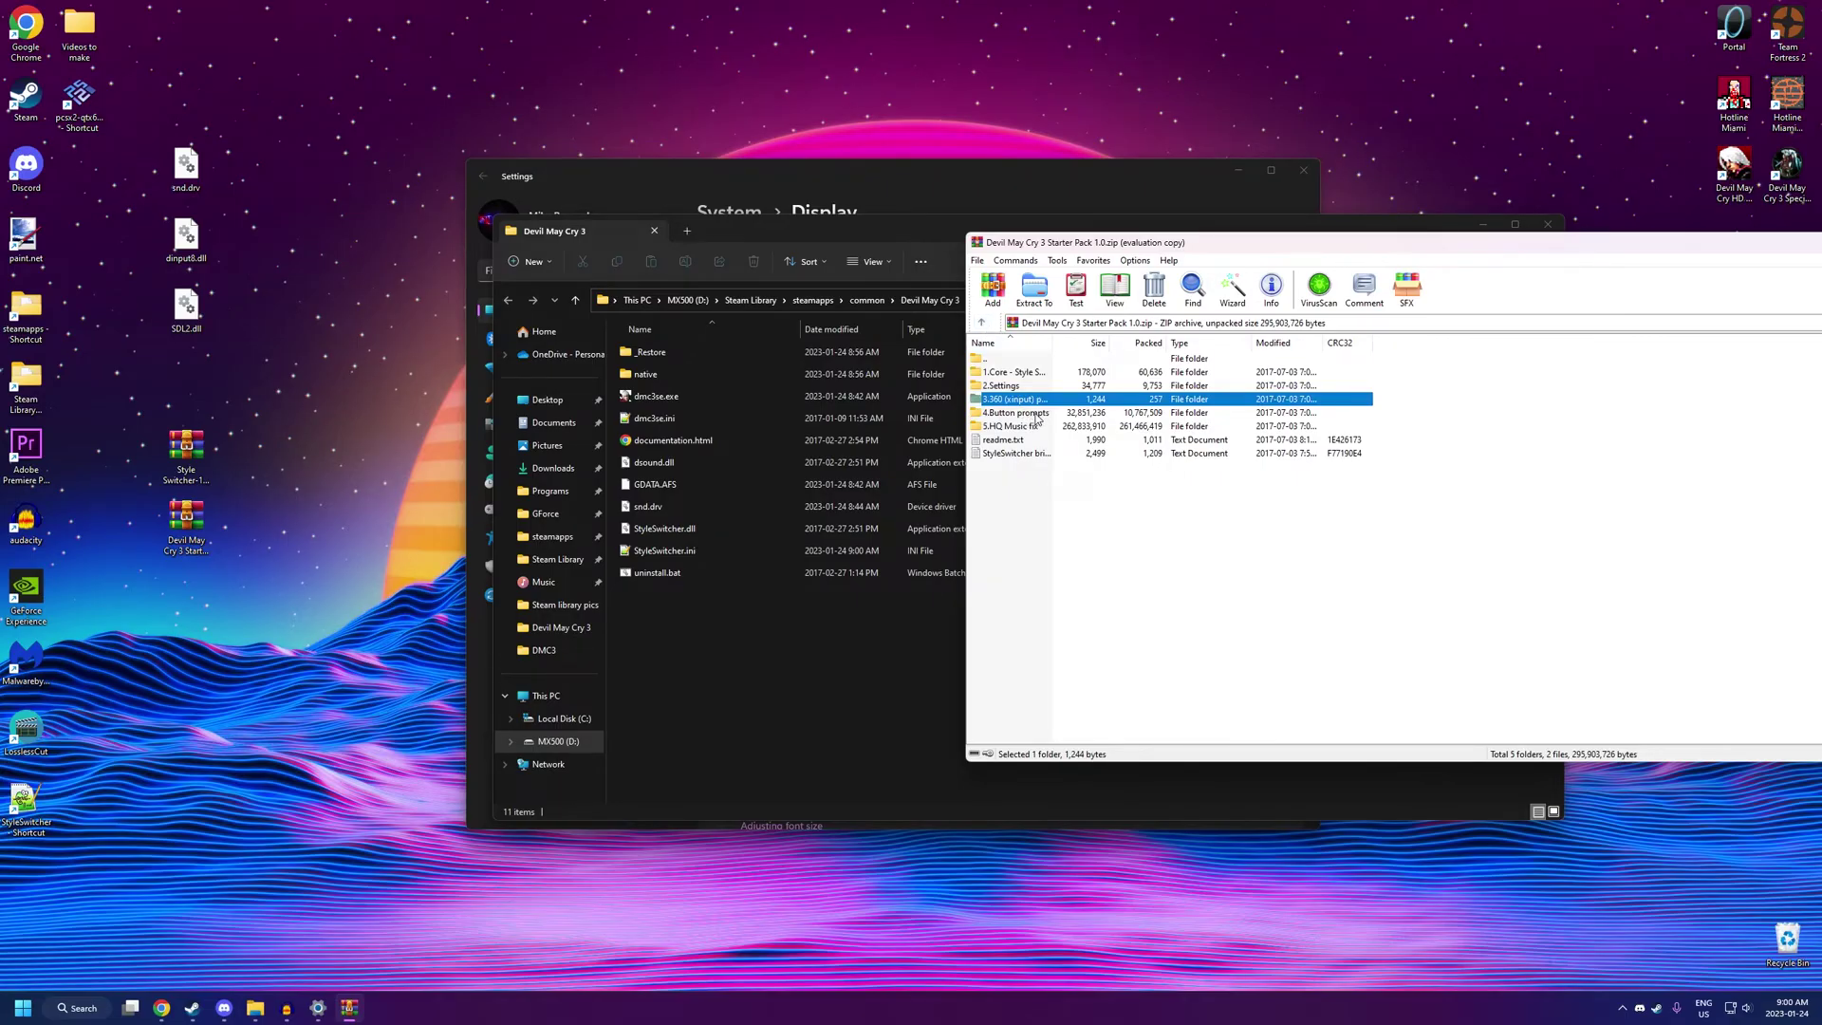
double_click(1015, 413)
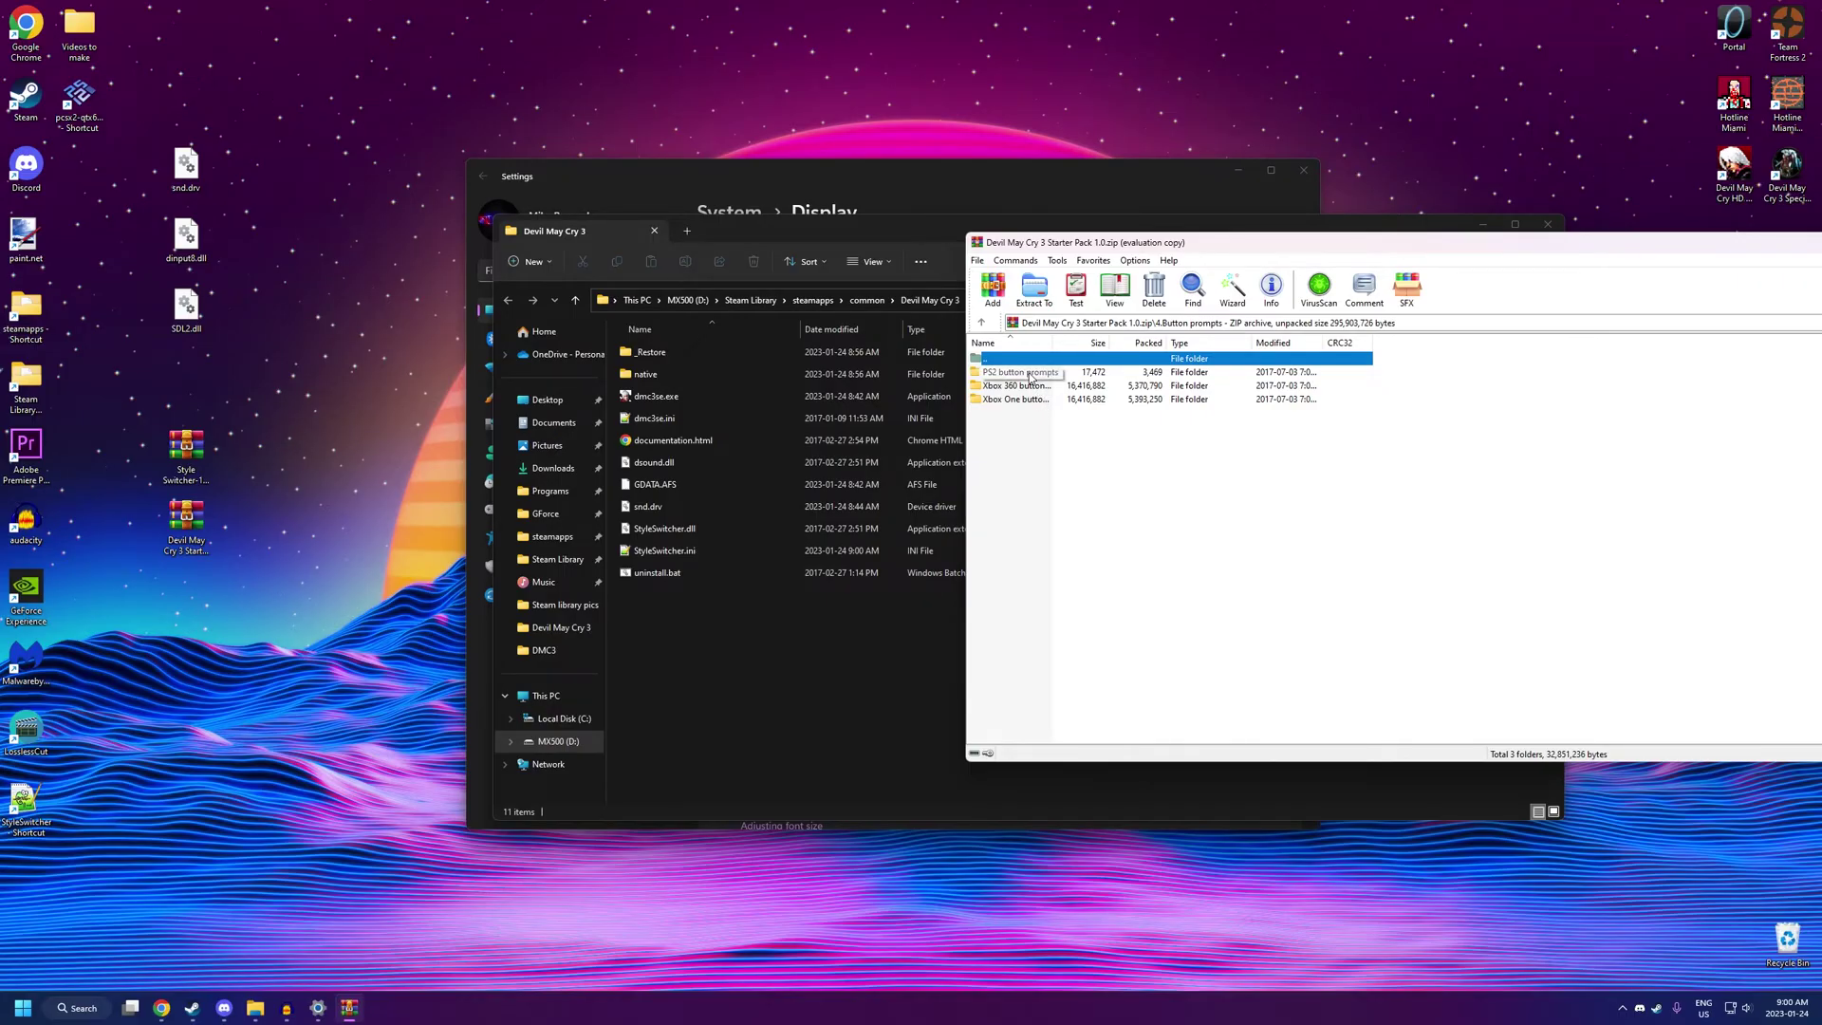
double_click(1020, 372)
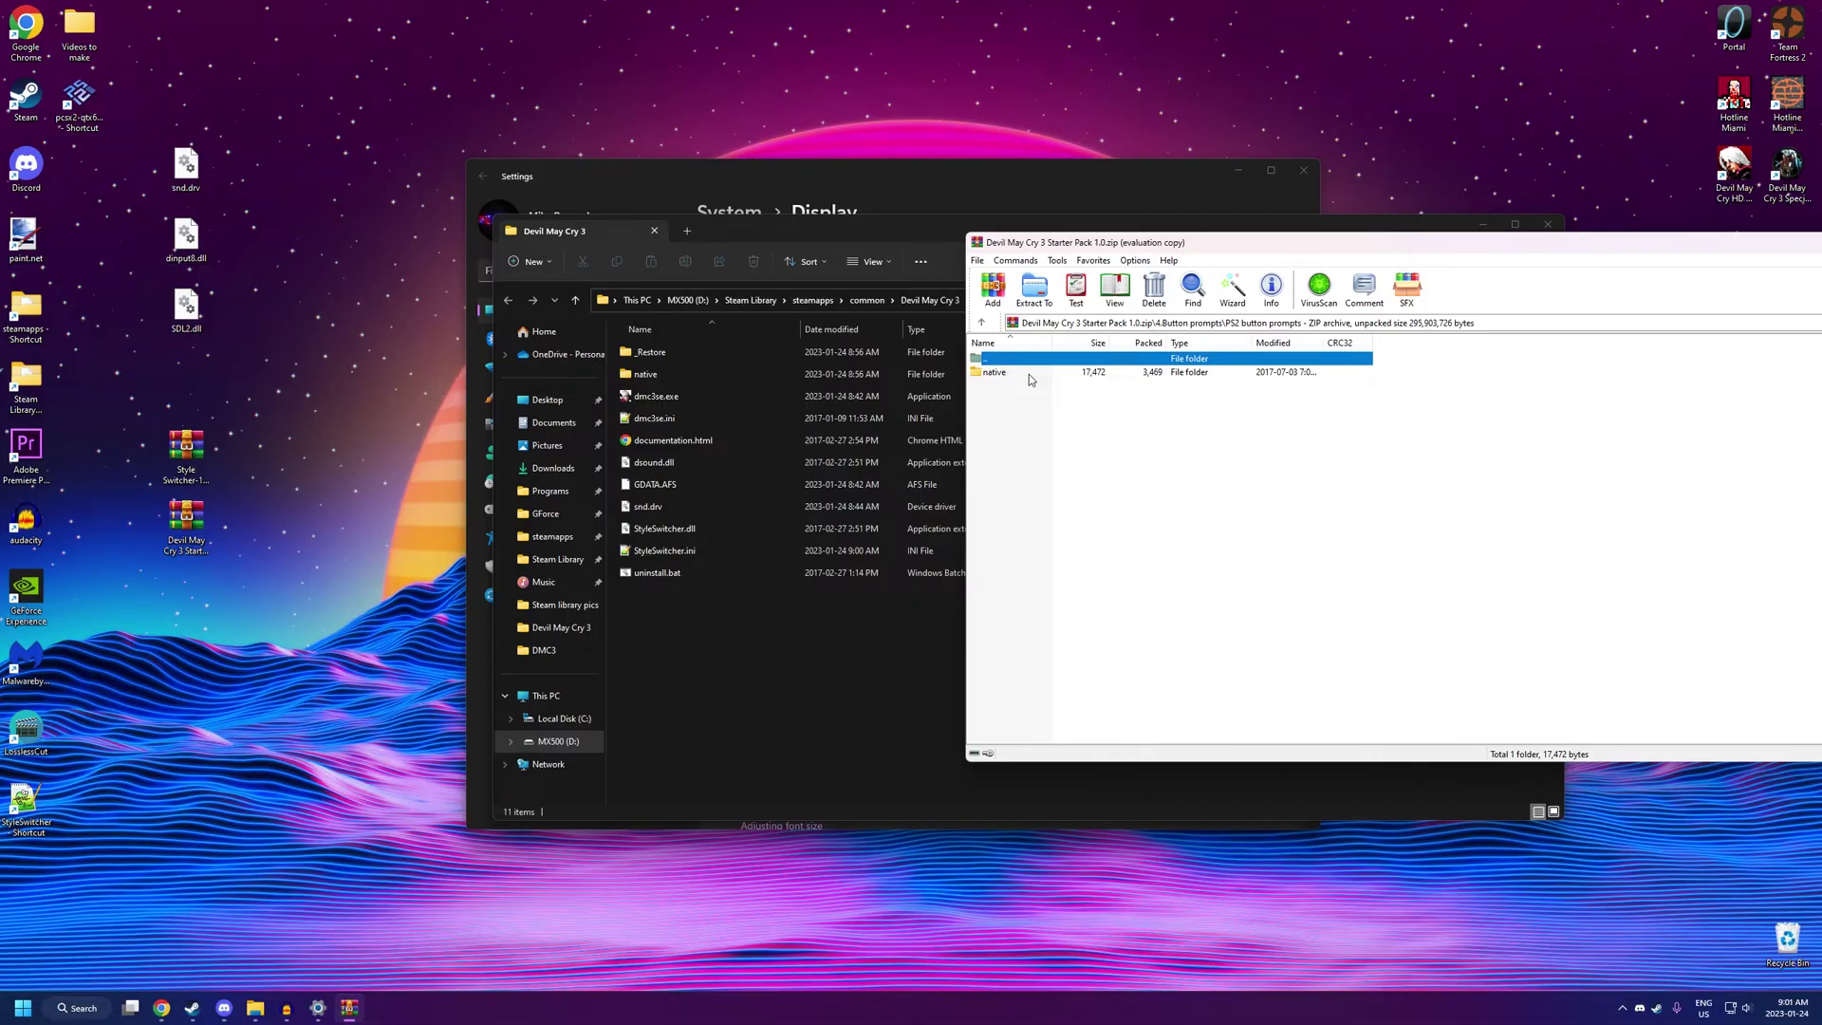
left_click_drag(1029, 373, 764, 670)
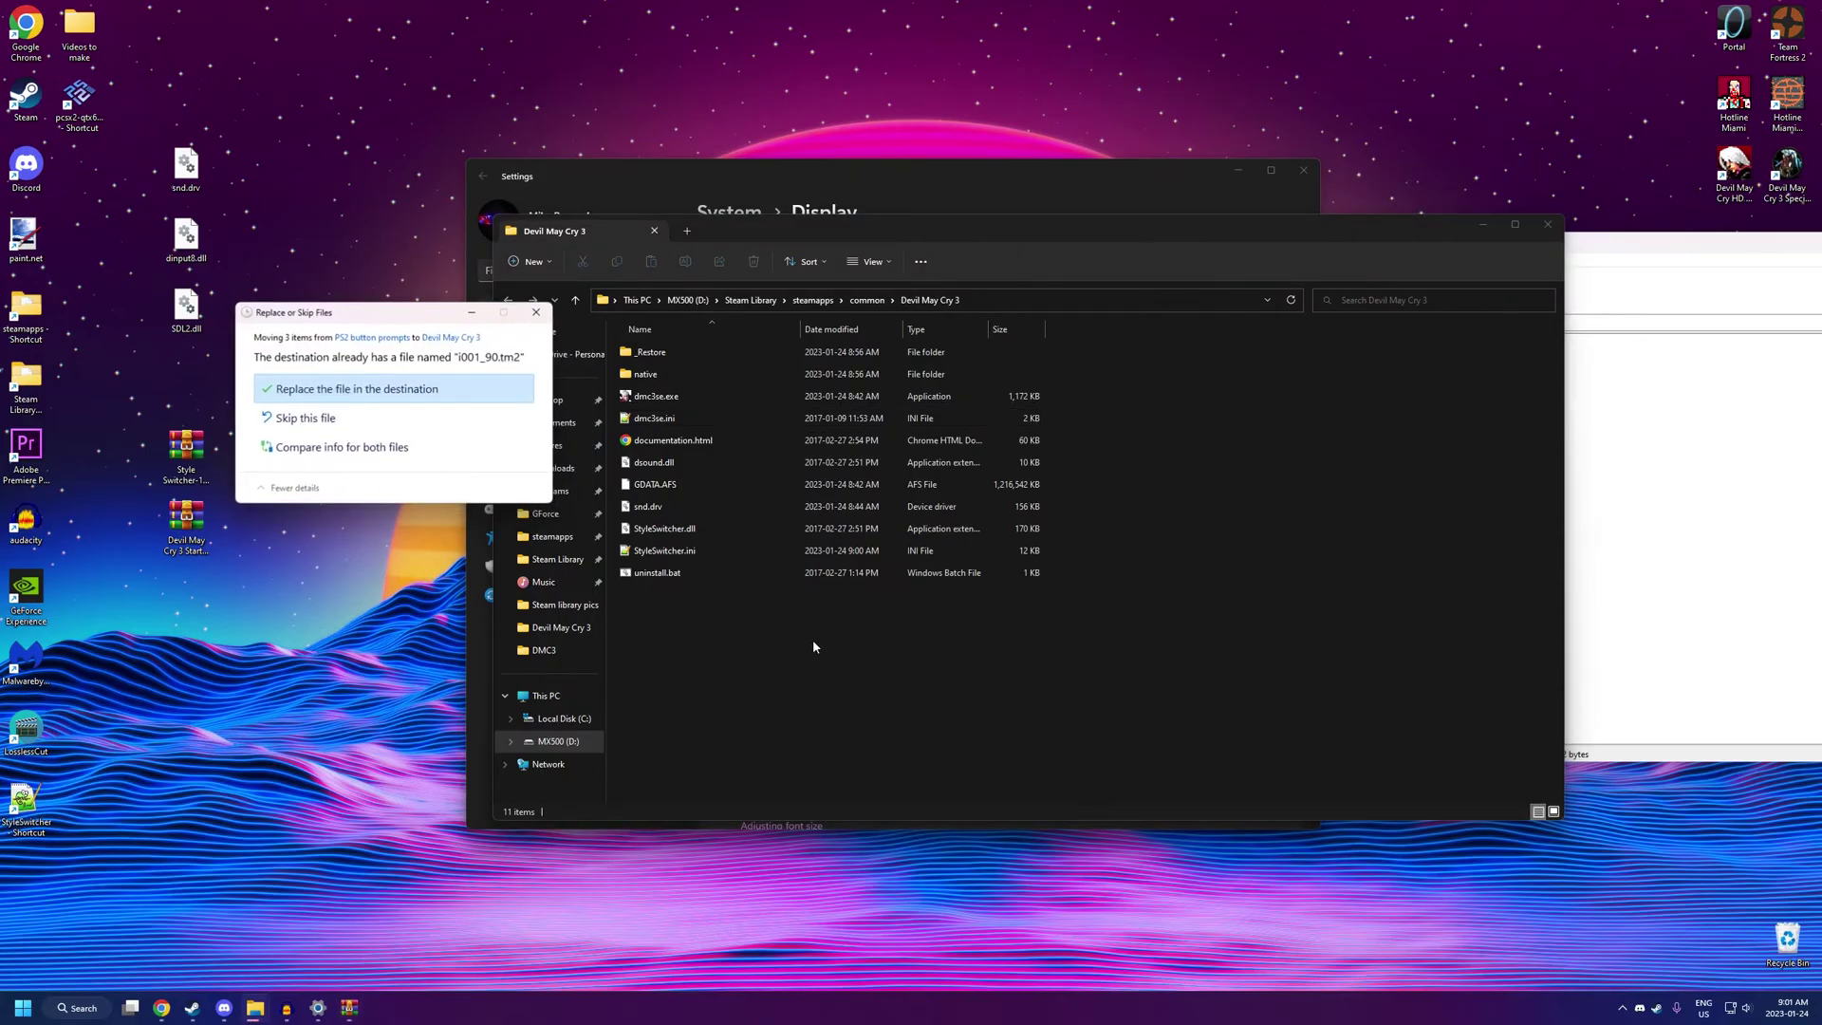
left_click(395, 391)
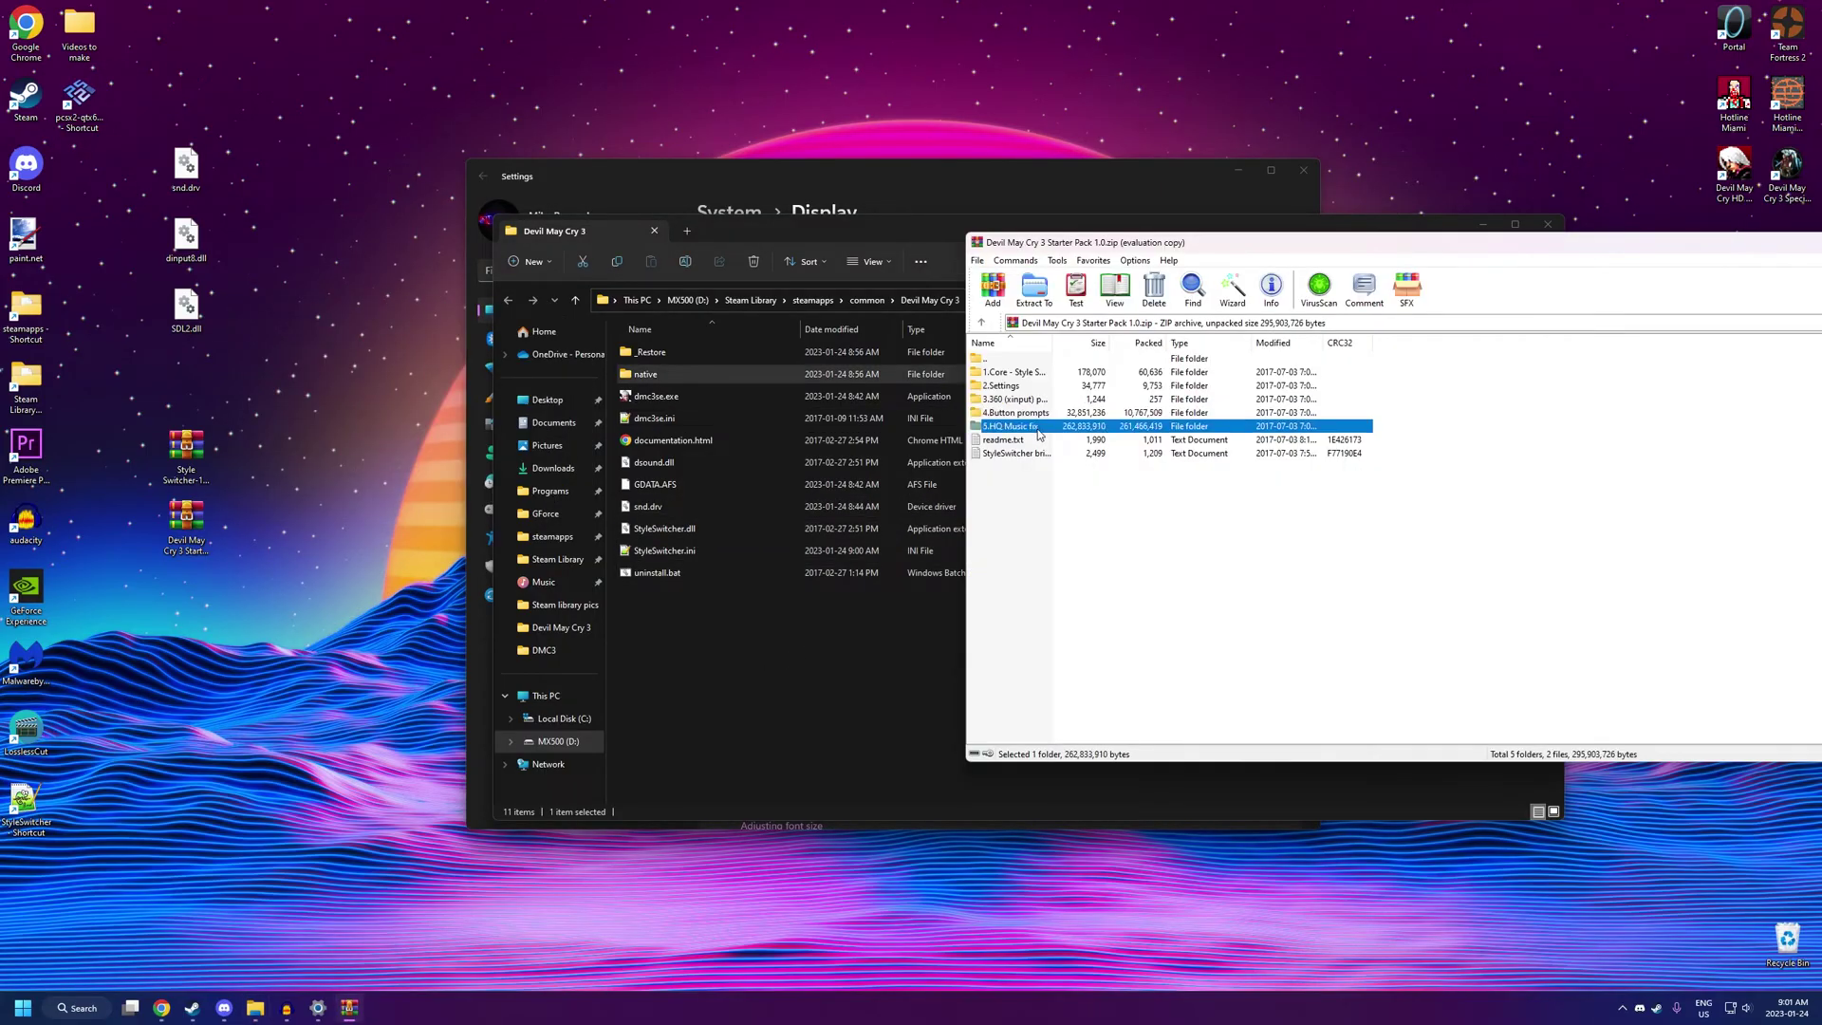
- Copy the native folder from the archive's 5.HQ Music fix folder into the game folder, replacing existing files, and close the archive
double_click(1038, 429)
left_click_drag(1004, 373, 774, 710)
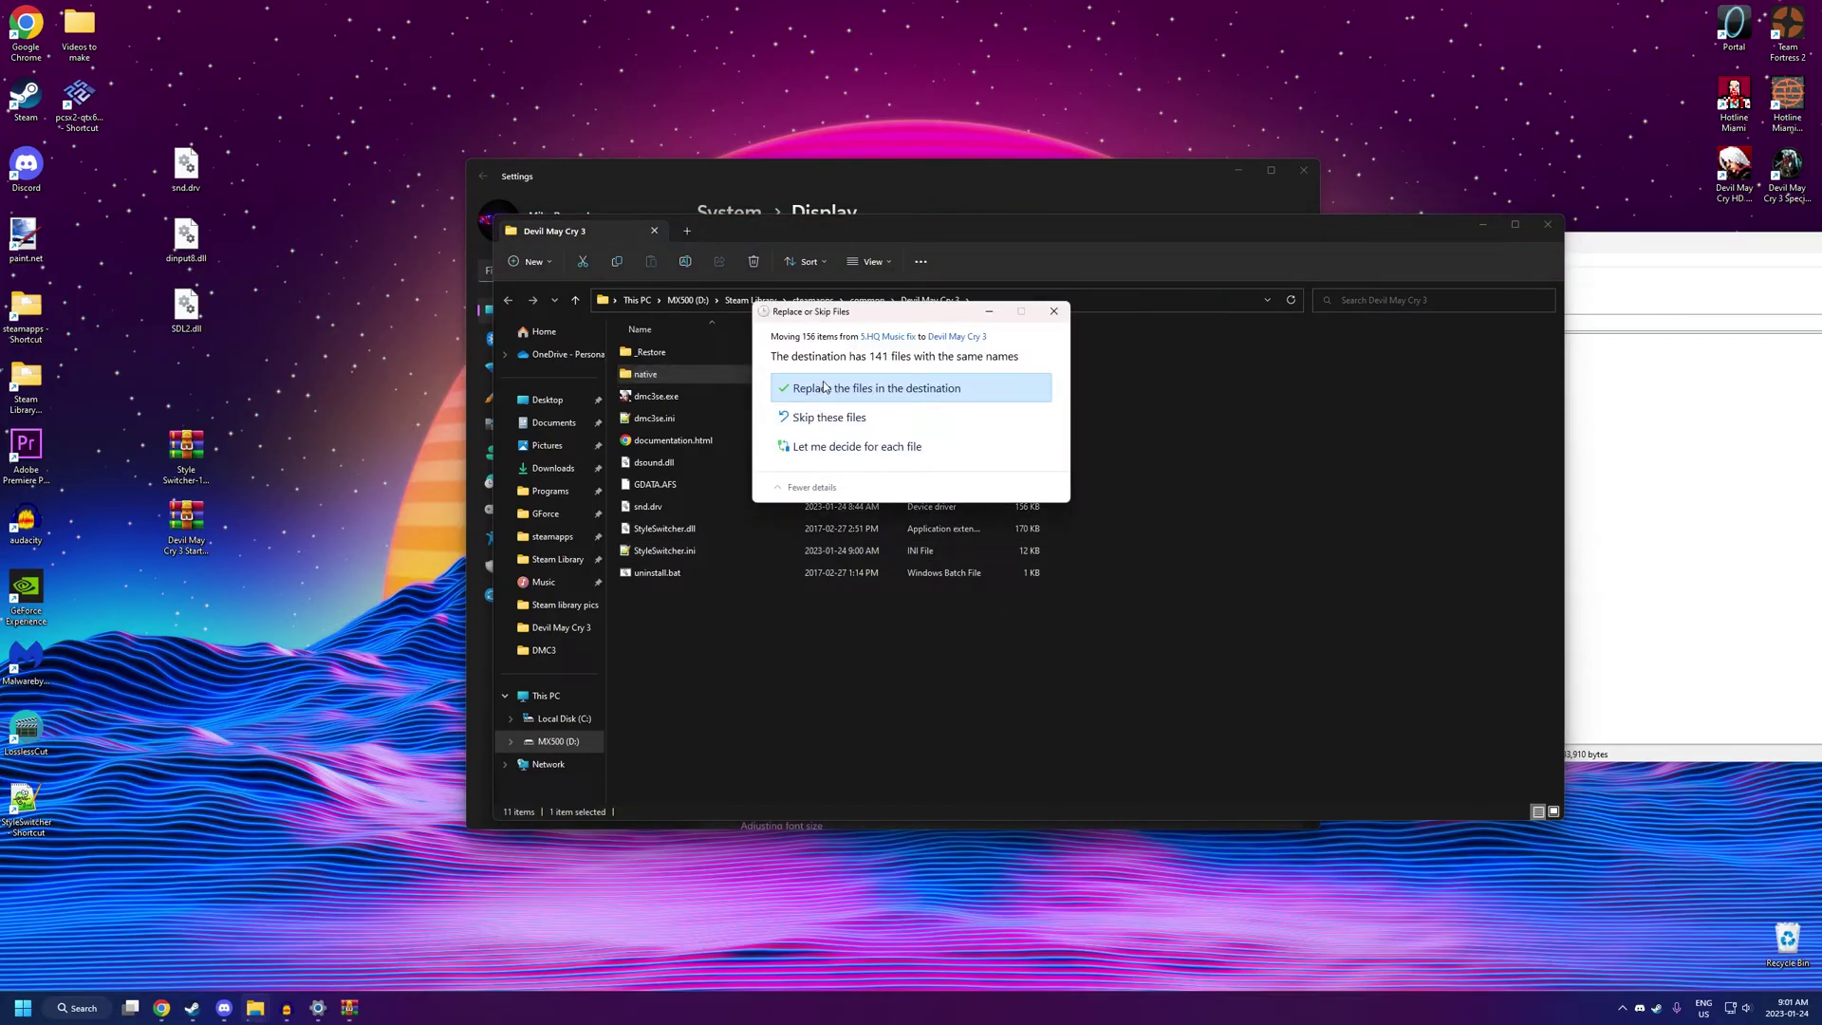
left_click(823, 389)
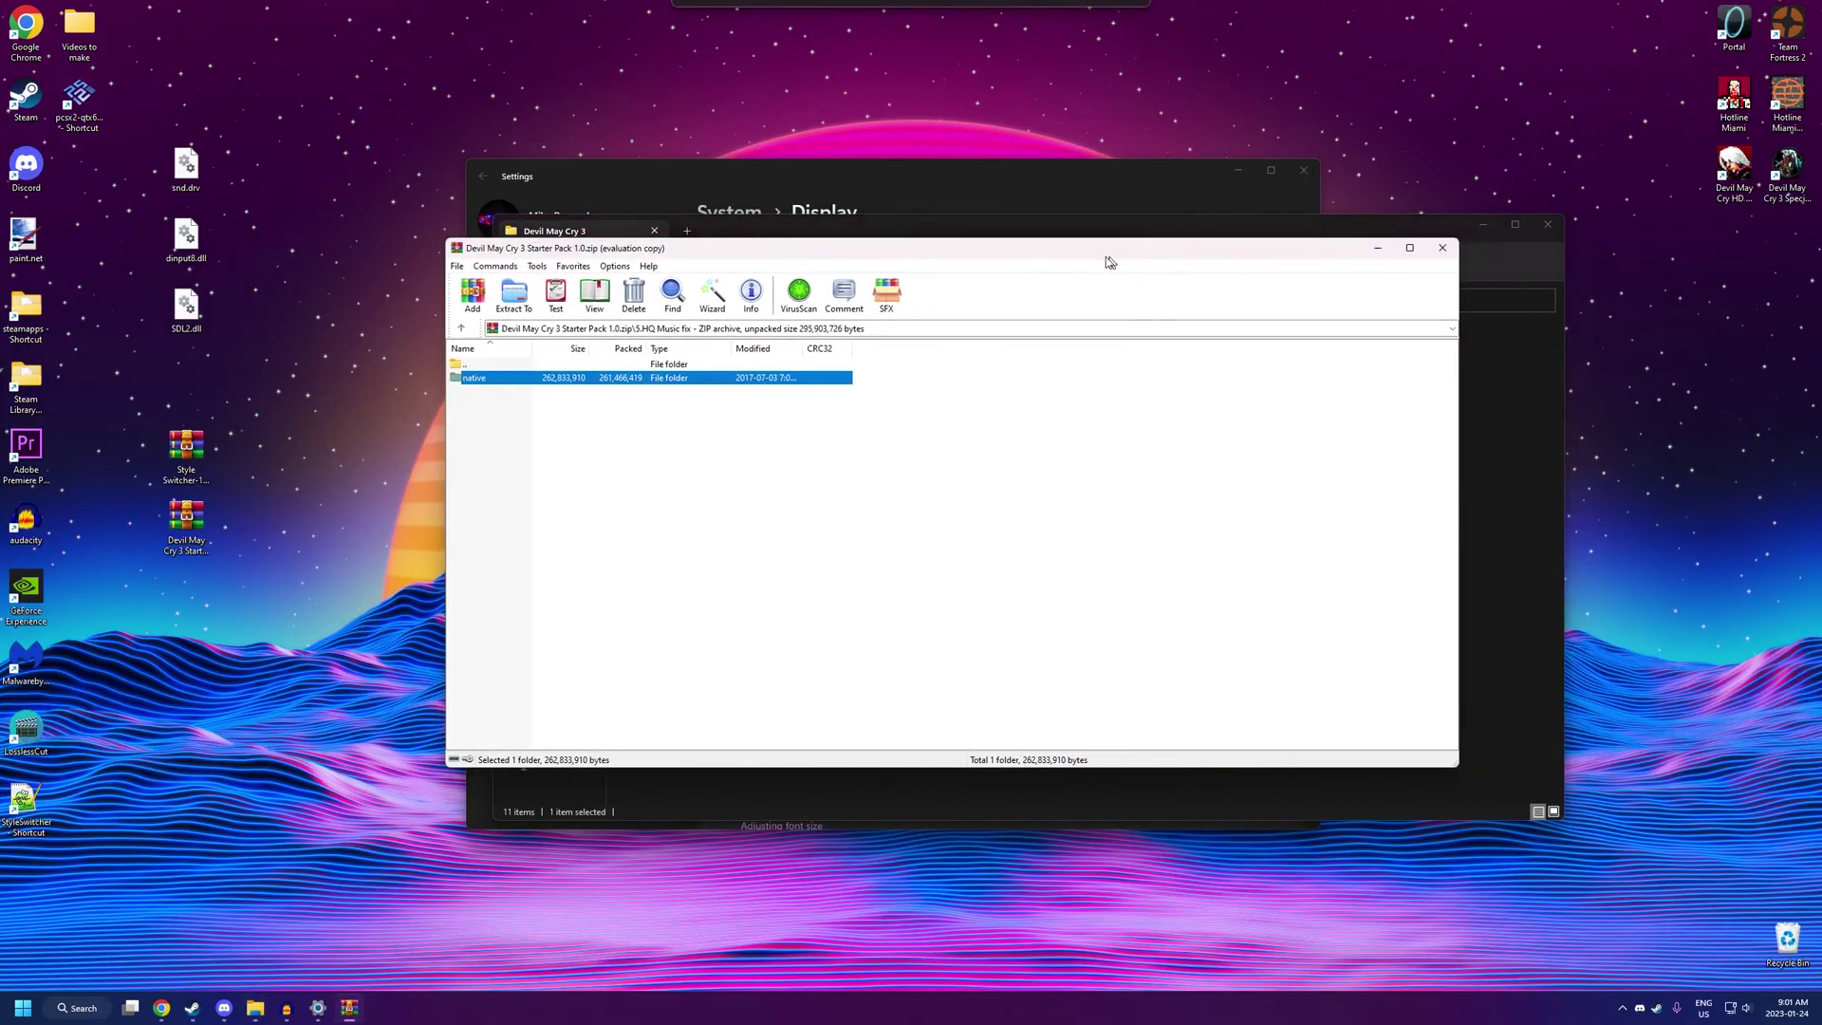
left_click(1436, 244)
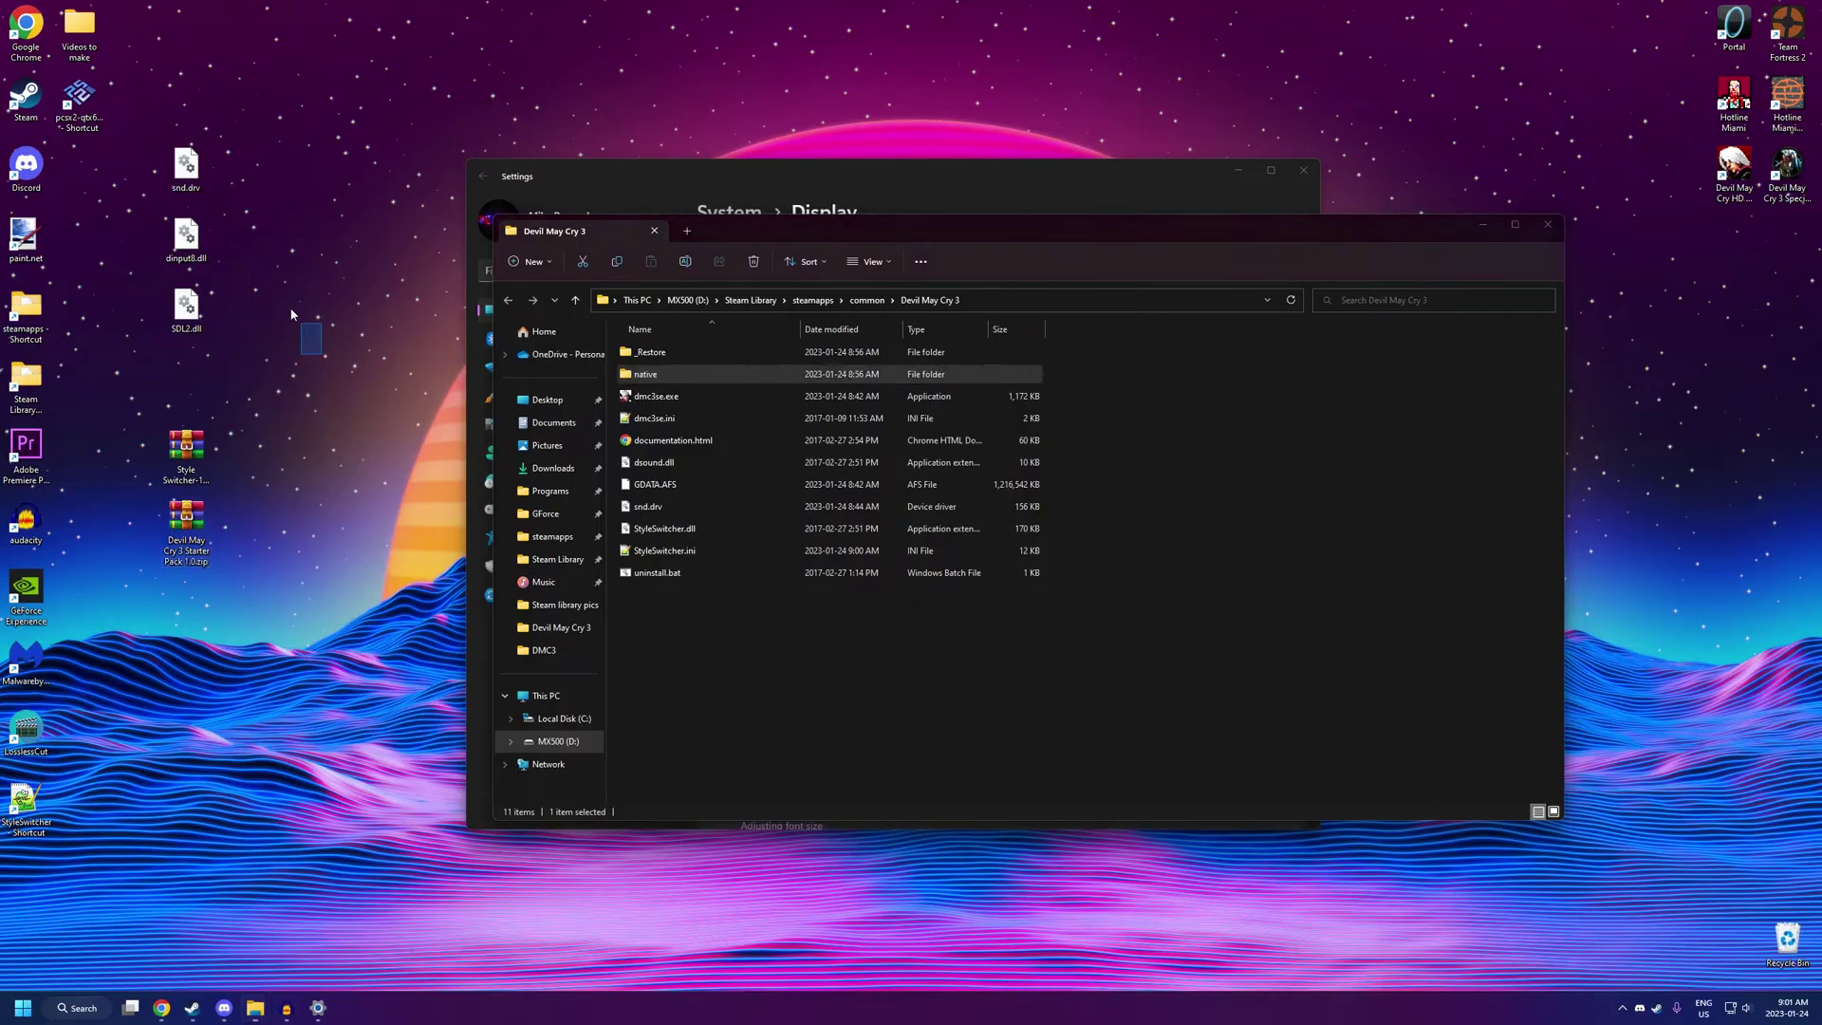
- Copy snd.drv, dinput8.dll and SDL2.dll from the desktop into the Devil May Cry 3 folder, replacing the existing snd.drv
left_click_drag(322, 360, 870, 675)
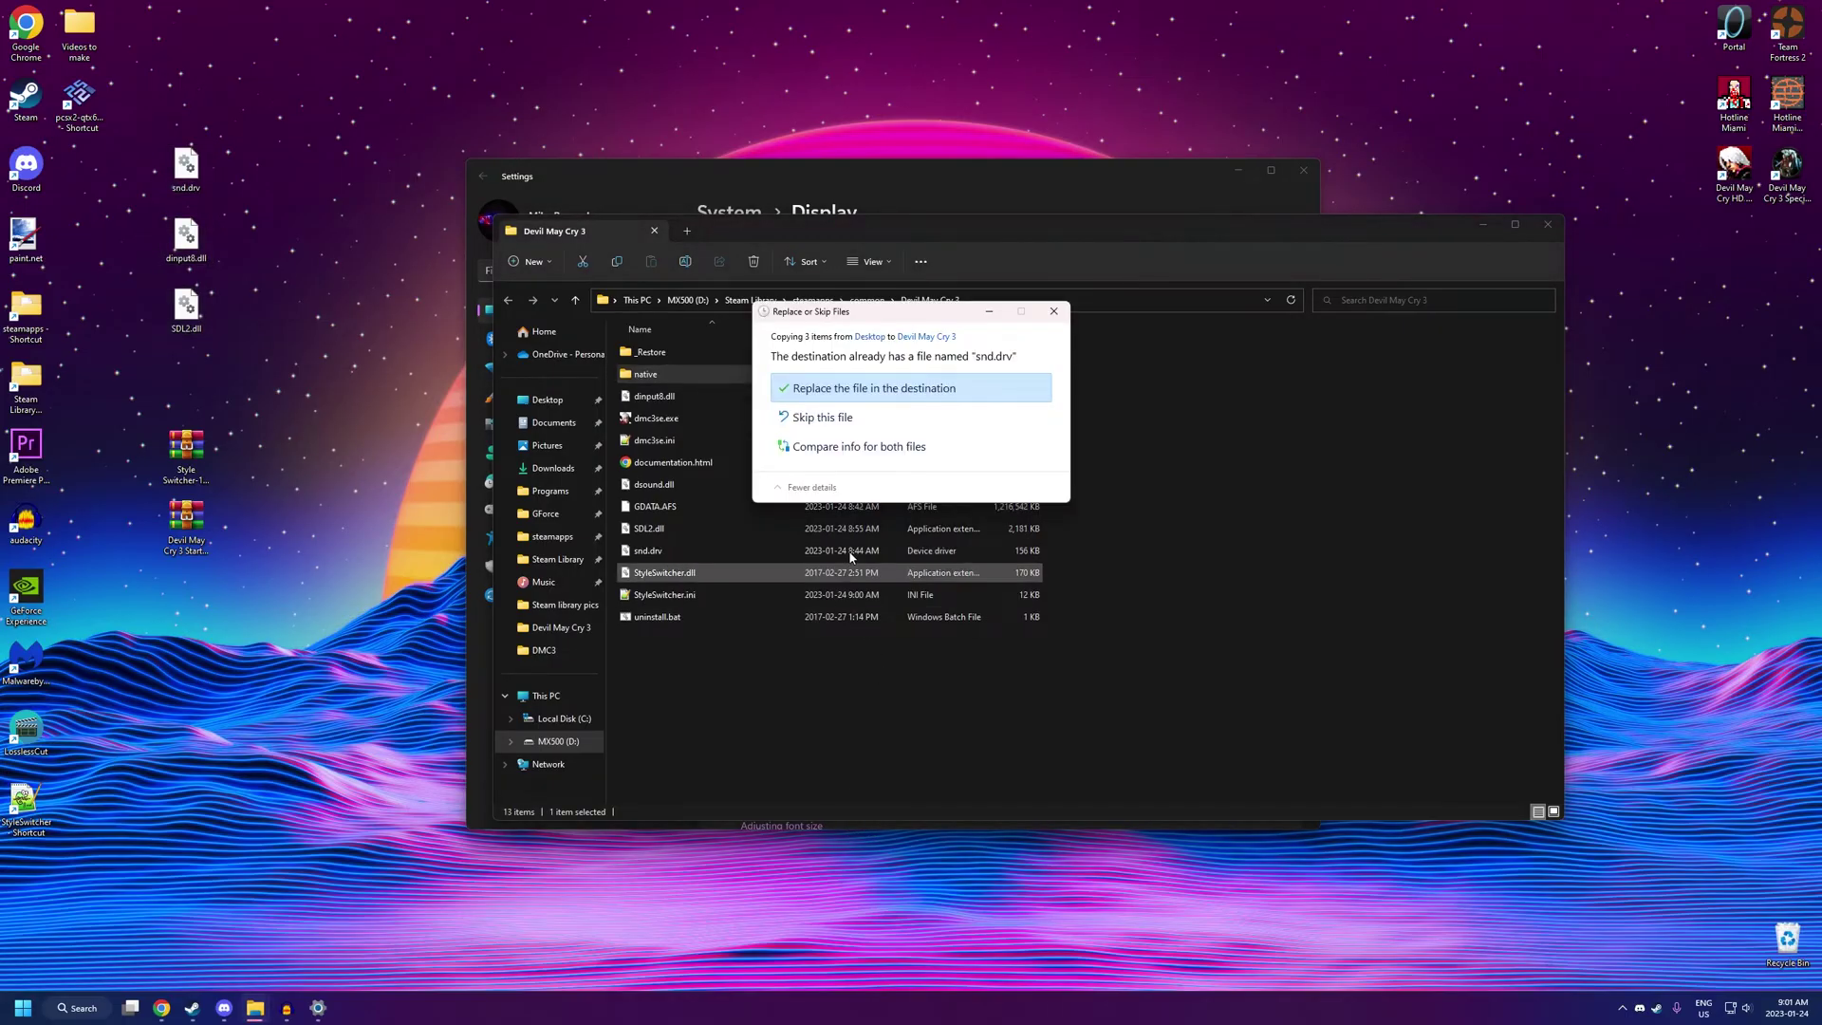
left_click(874, 388)
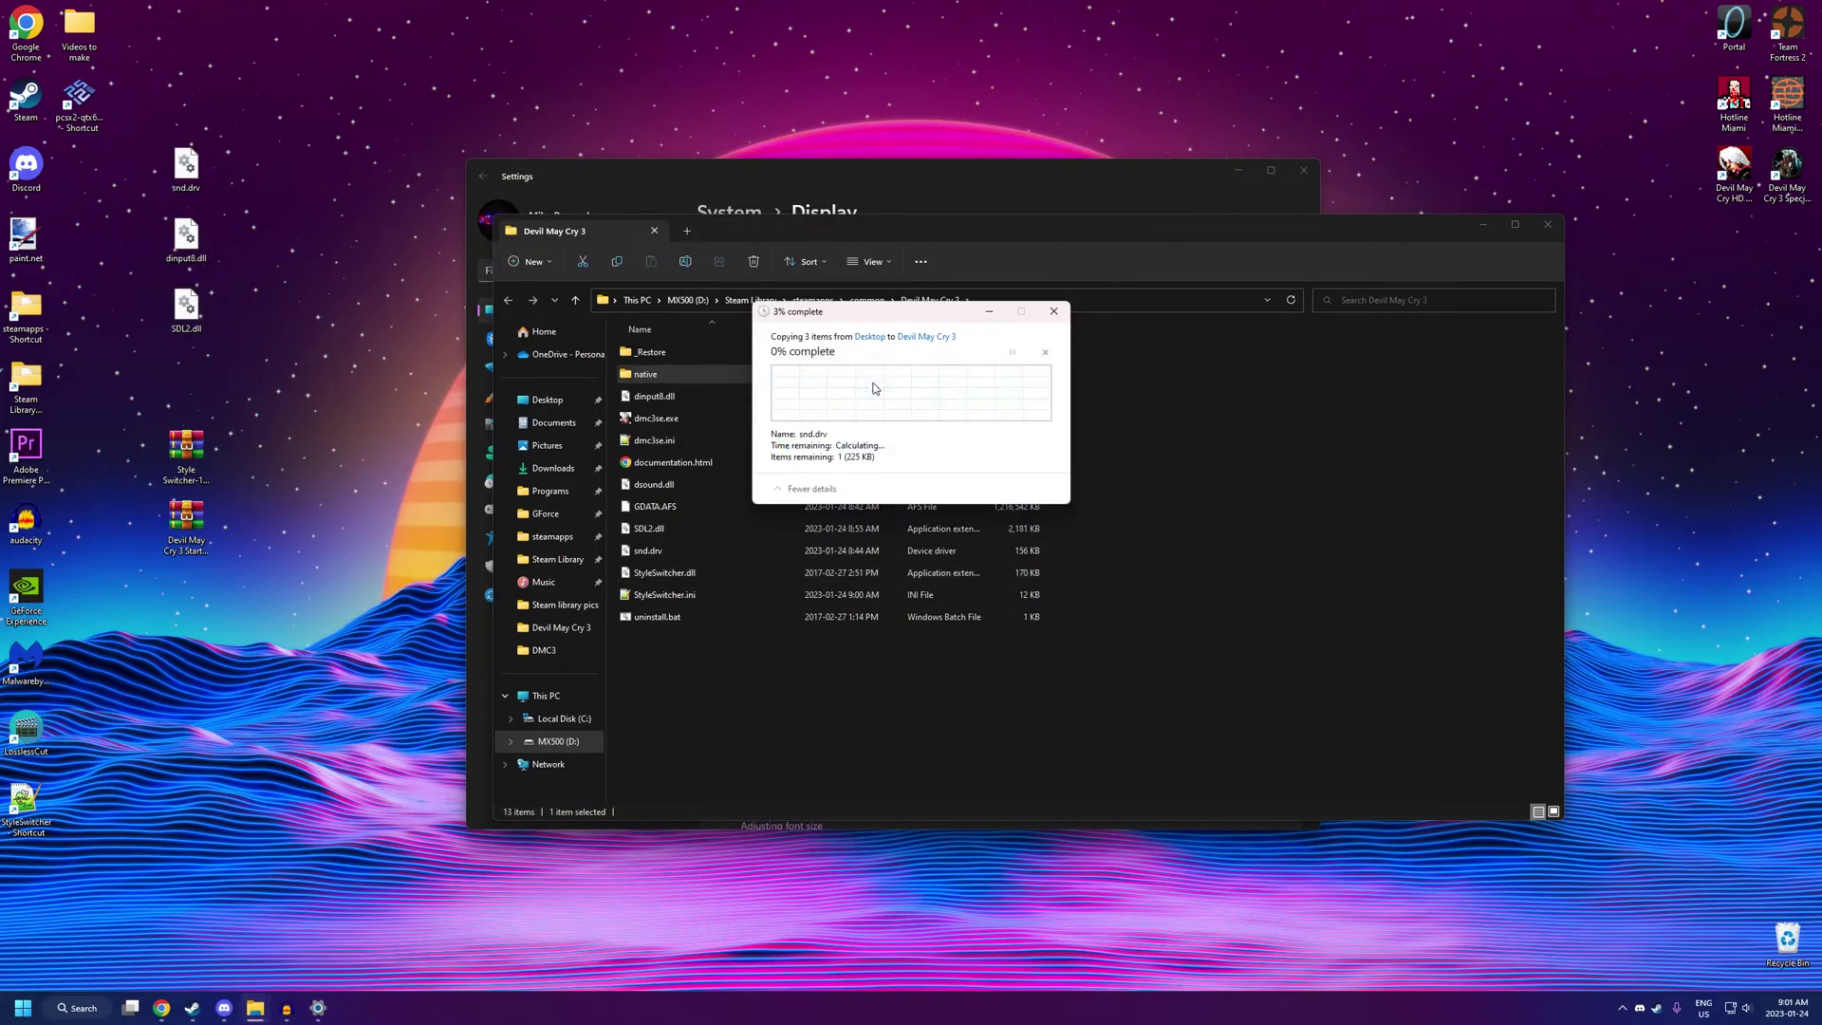
left_click(739, 712)
- Switch to Steam, open the controller layout of Devil May Cry 3: Special Edition for editing, and review its button, bumper and menu button bindings
mouse_move(187, 1017)
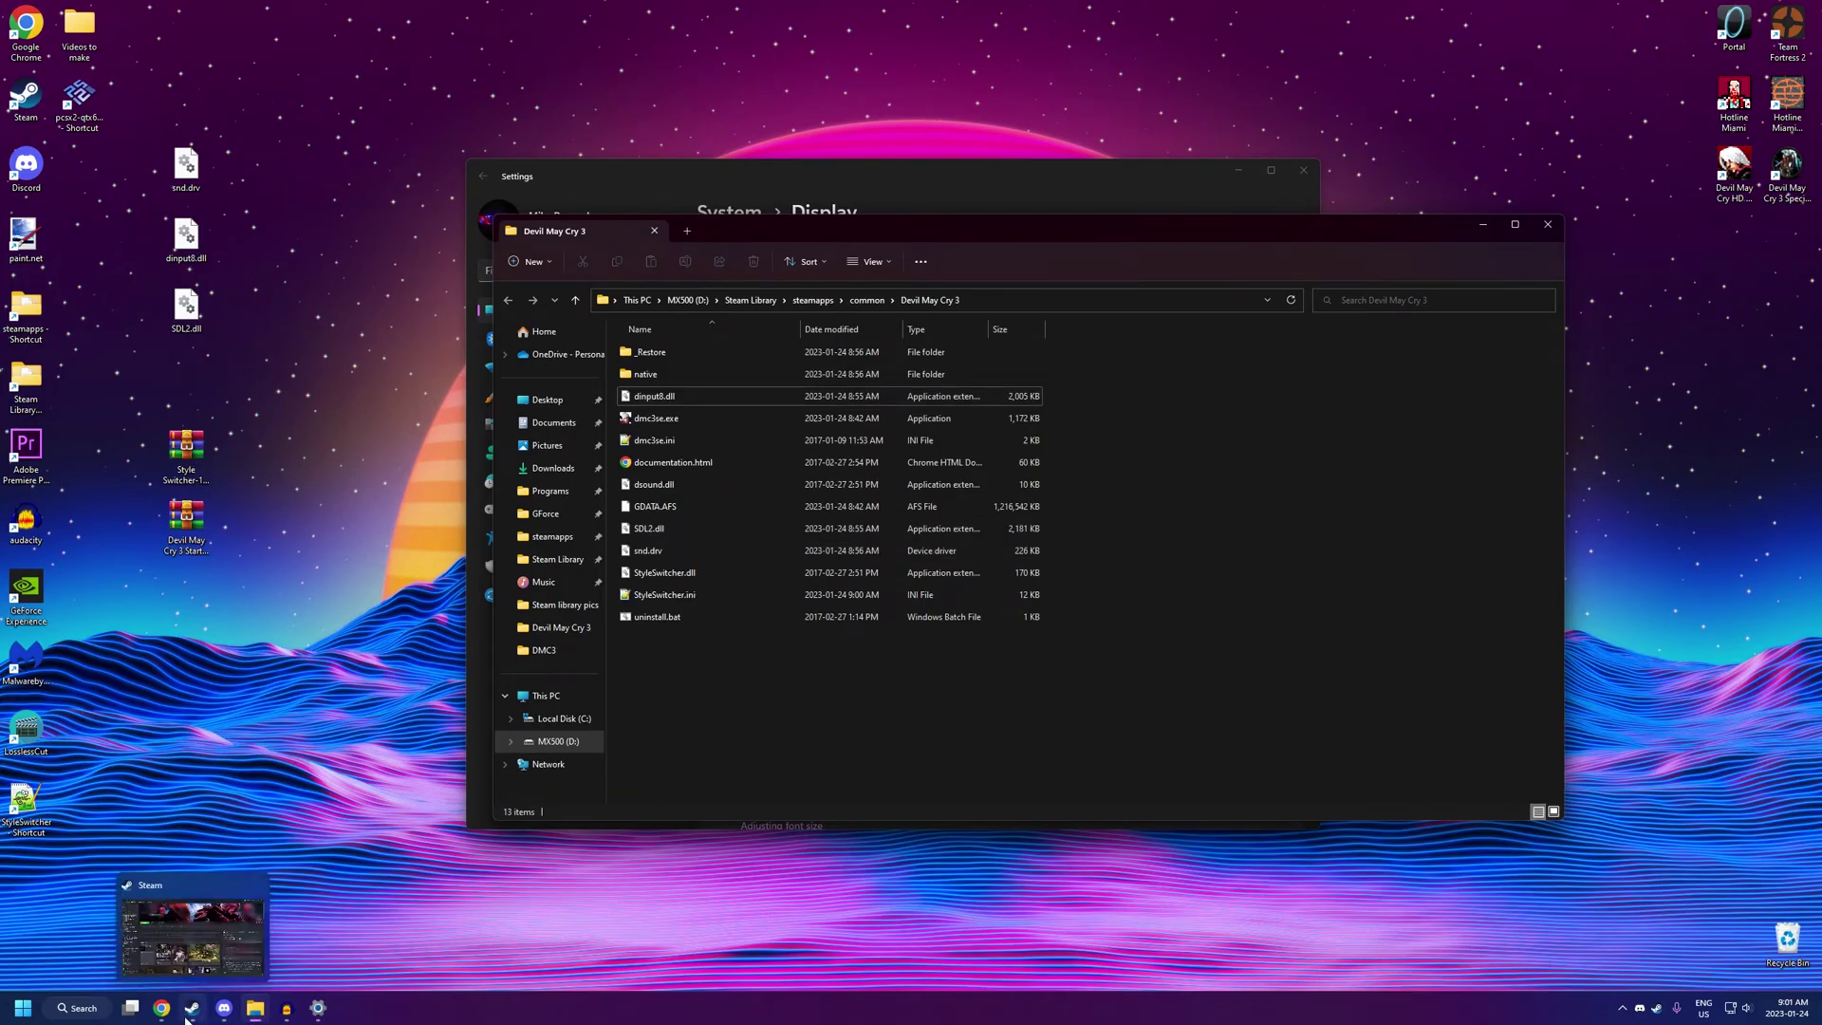
left_click(187, 1017)
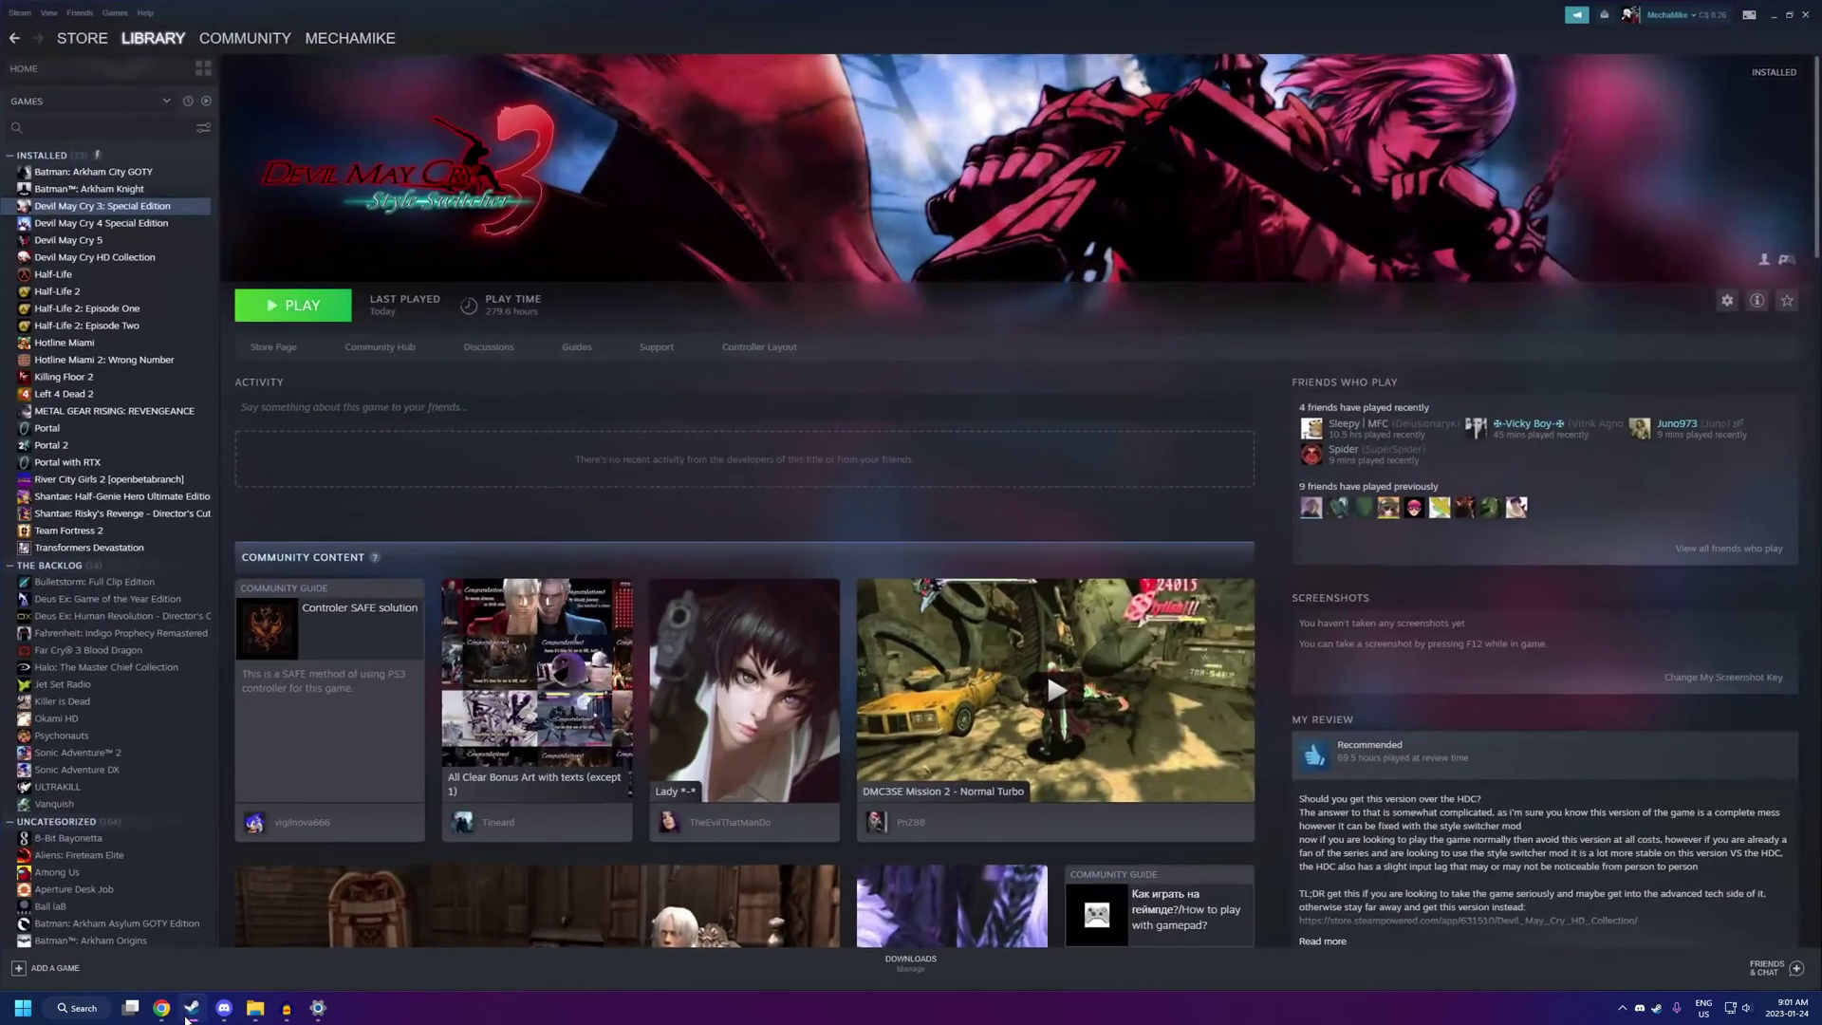
left_click(792, 358)
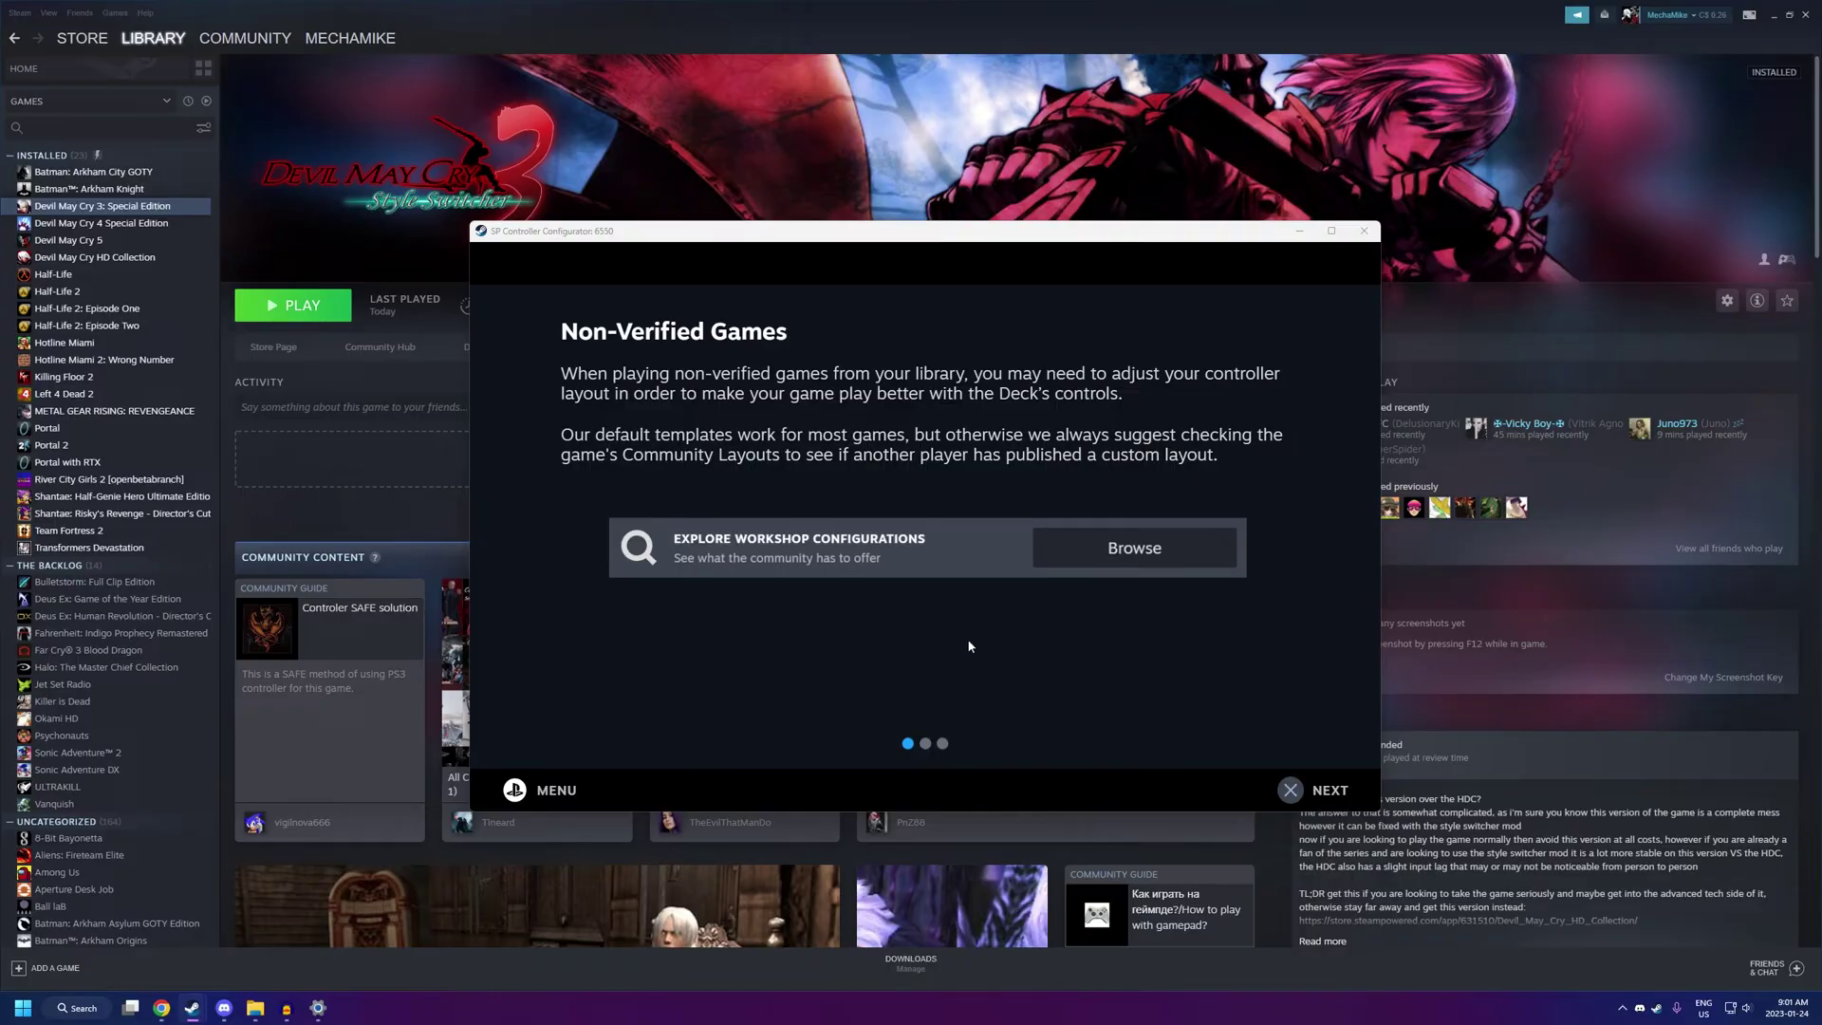
key("Return")
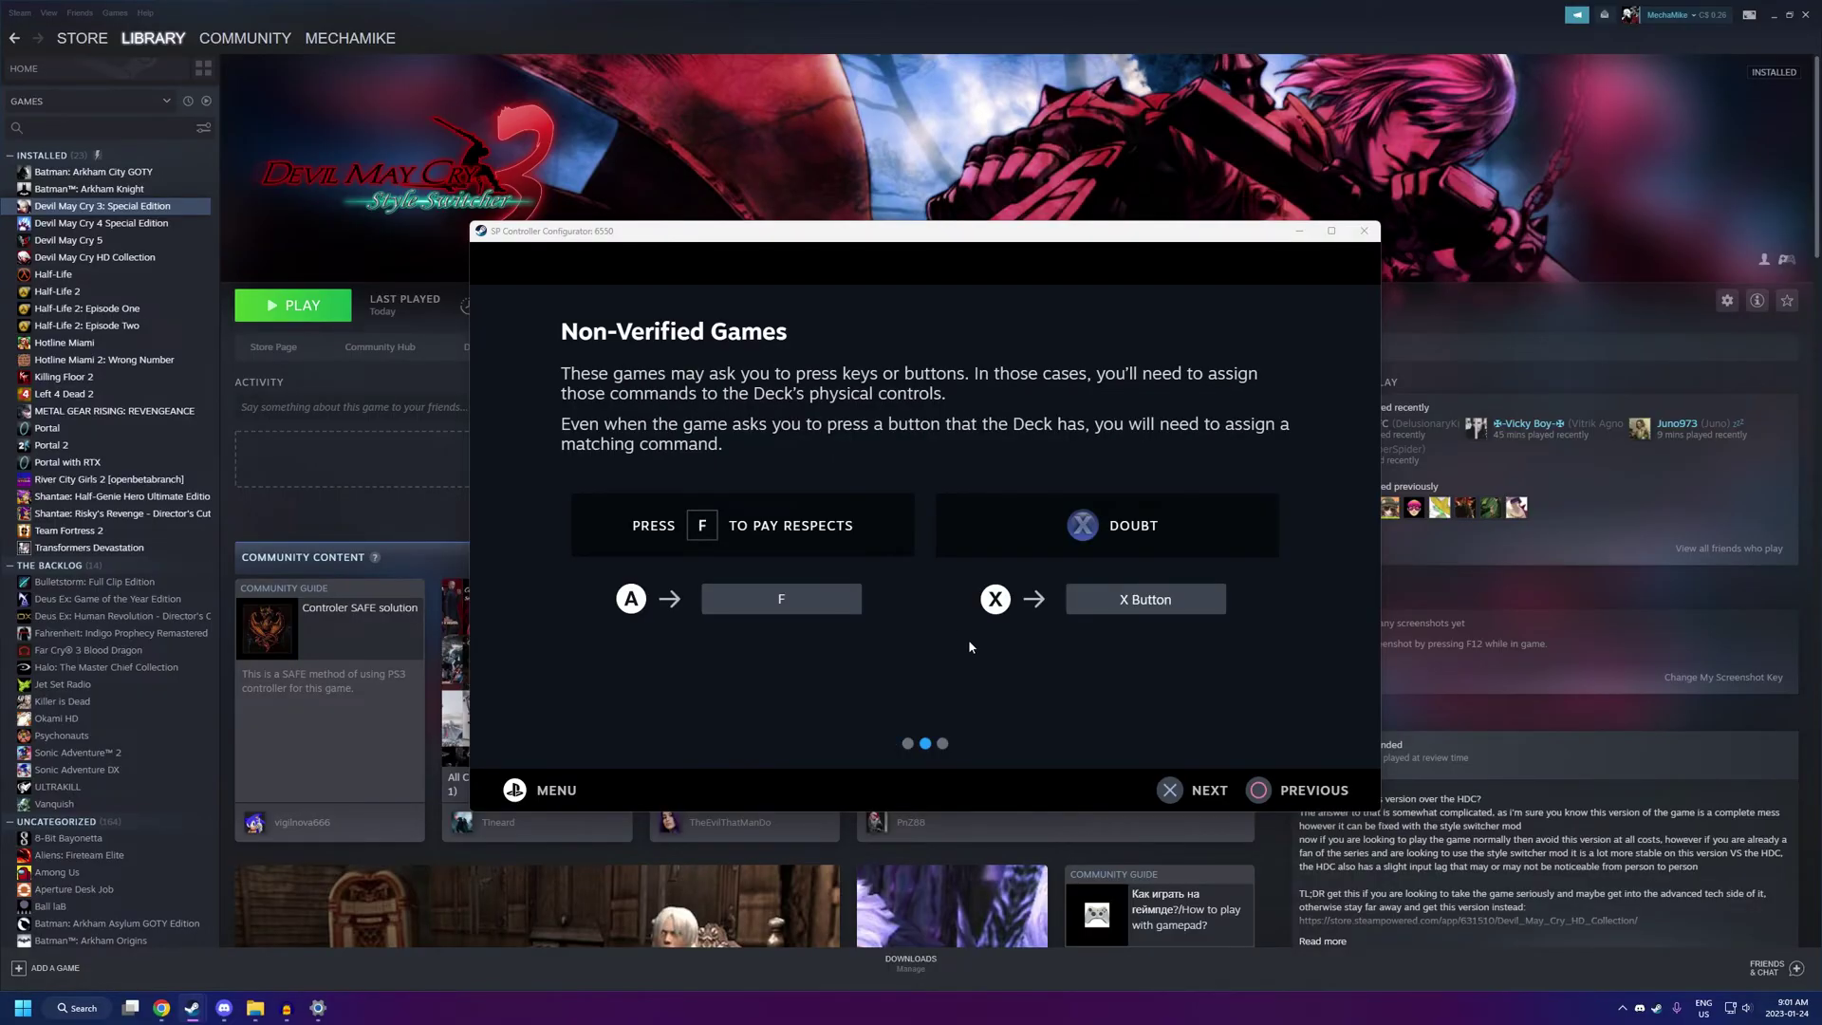
key("Return")
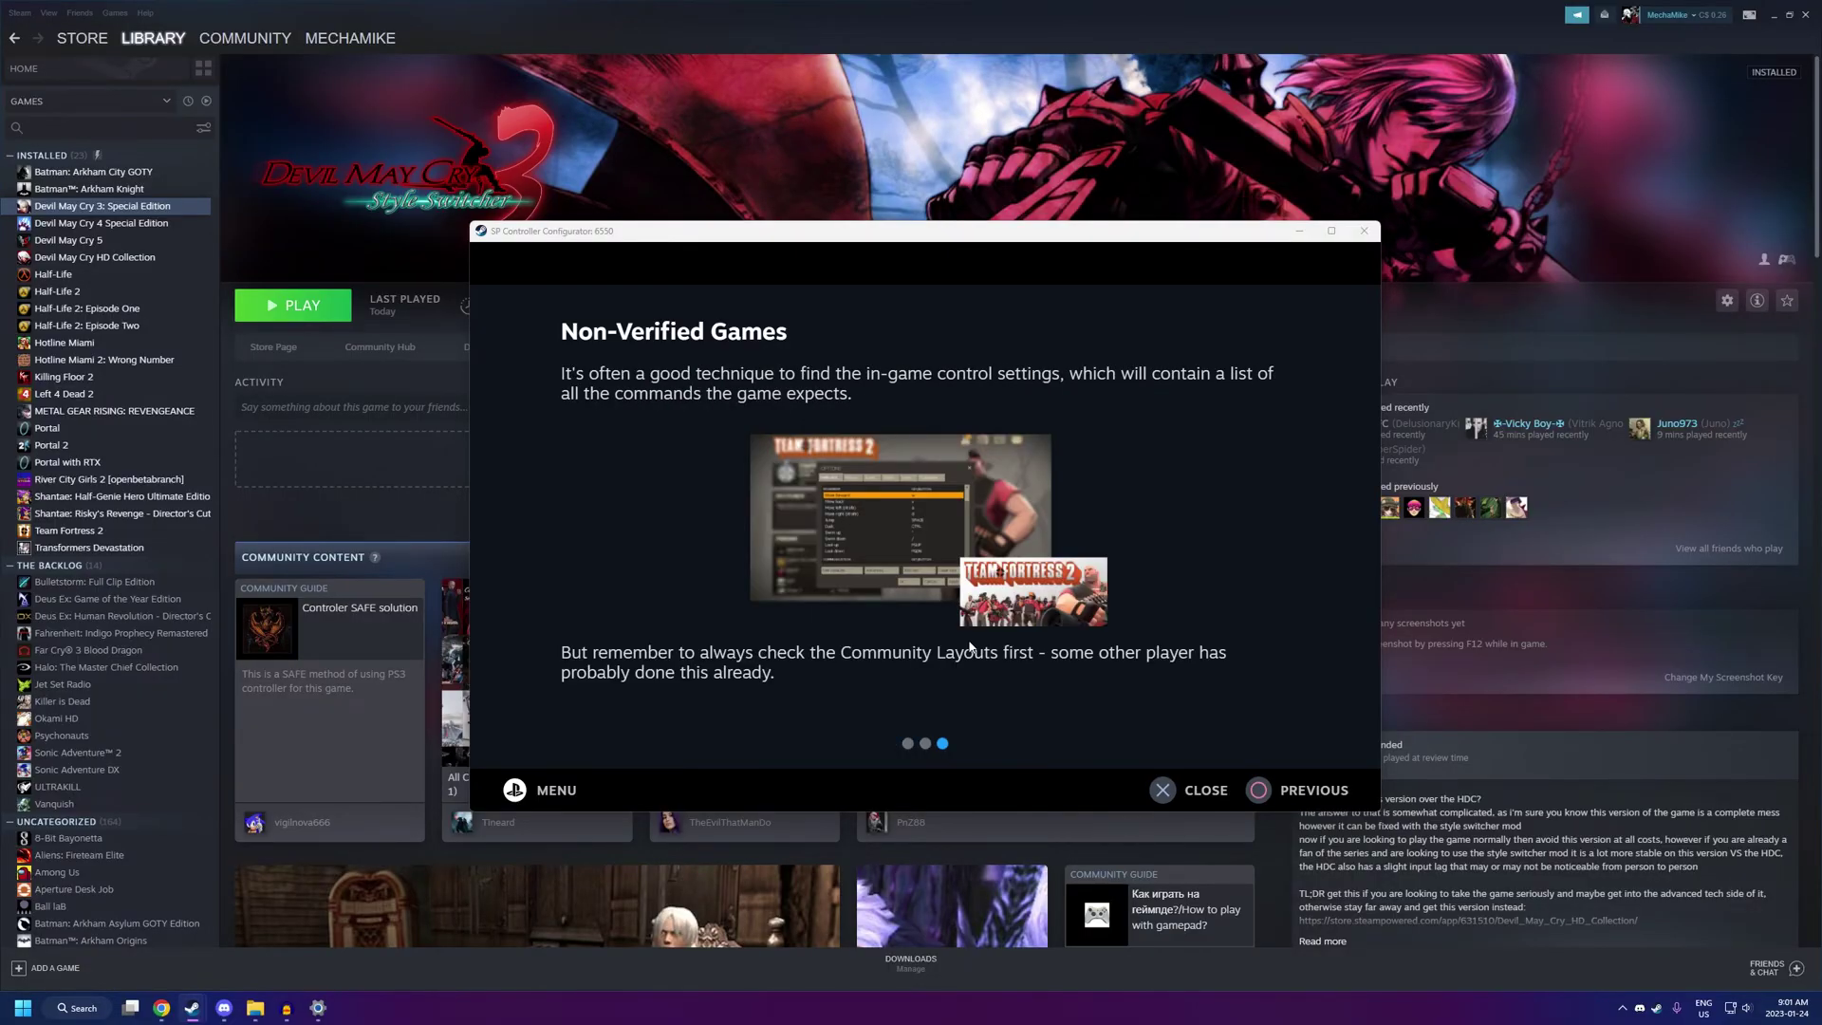
key("Return")
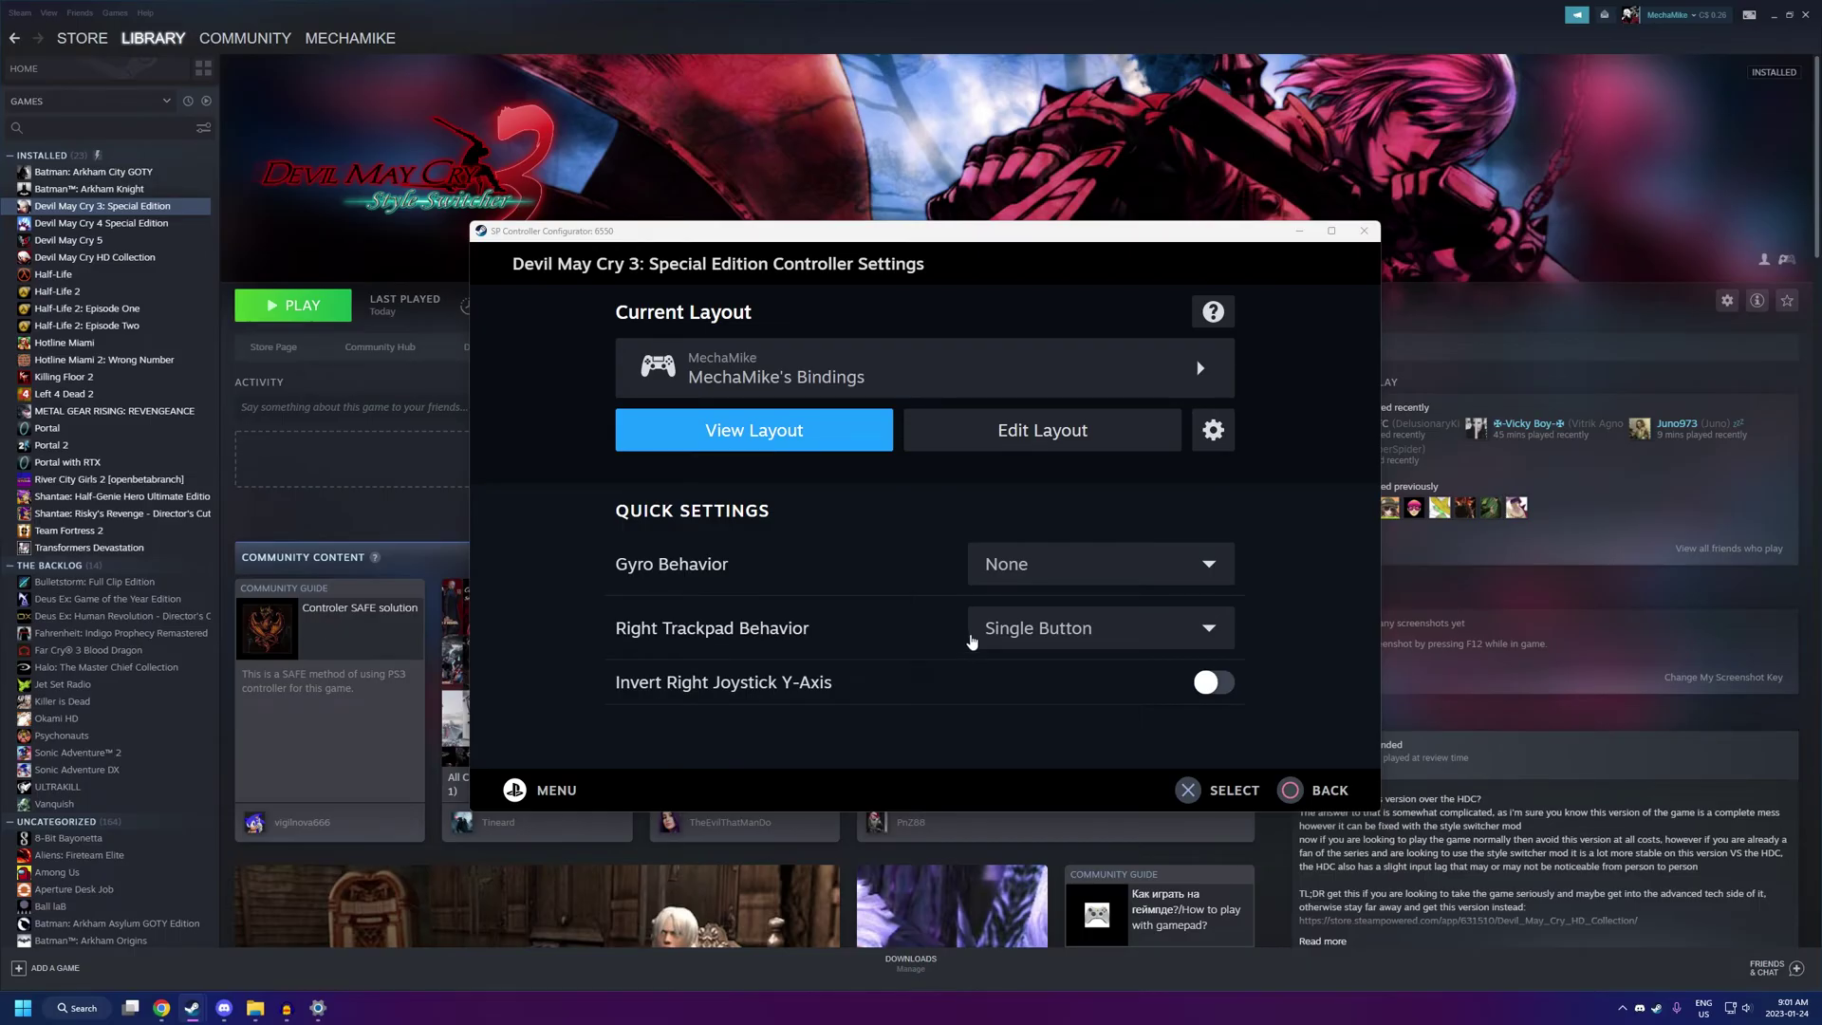
left_click(1033, 432)
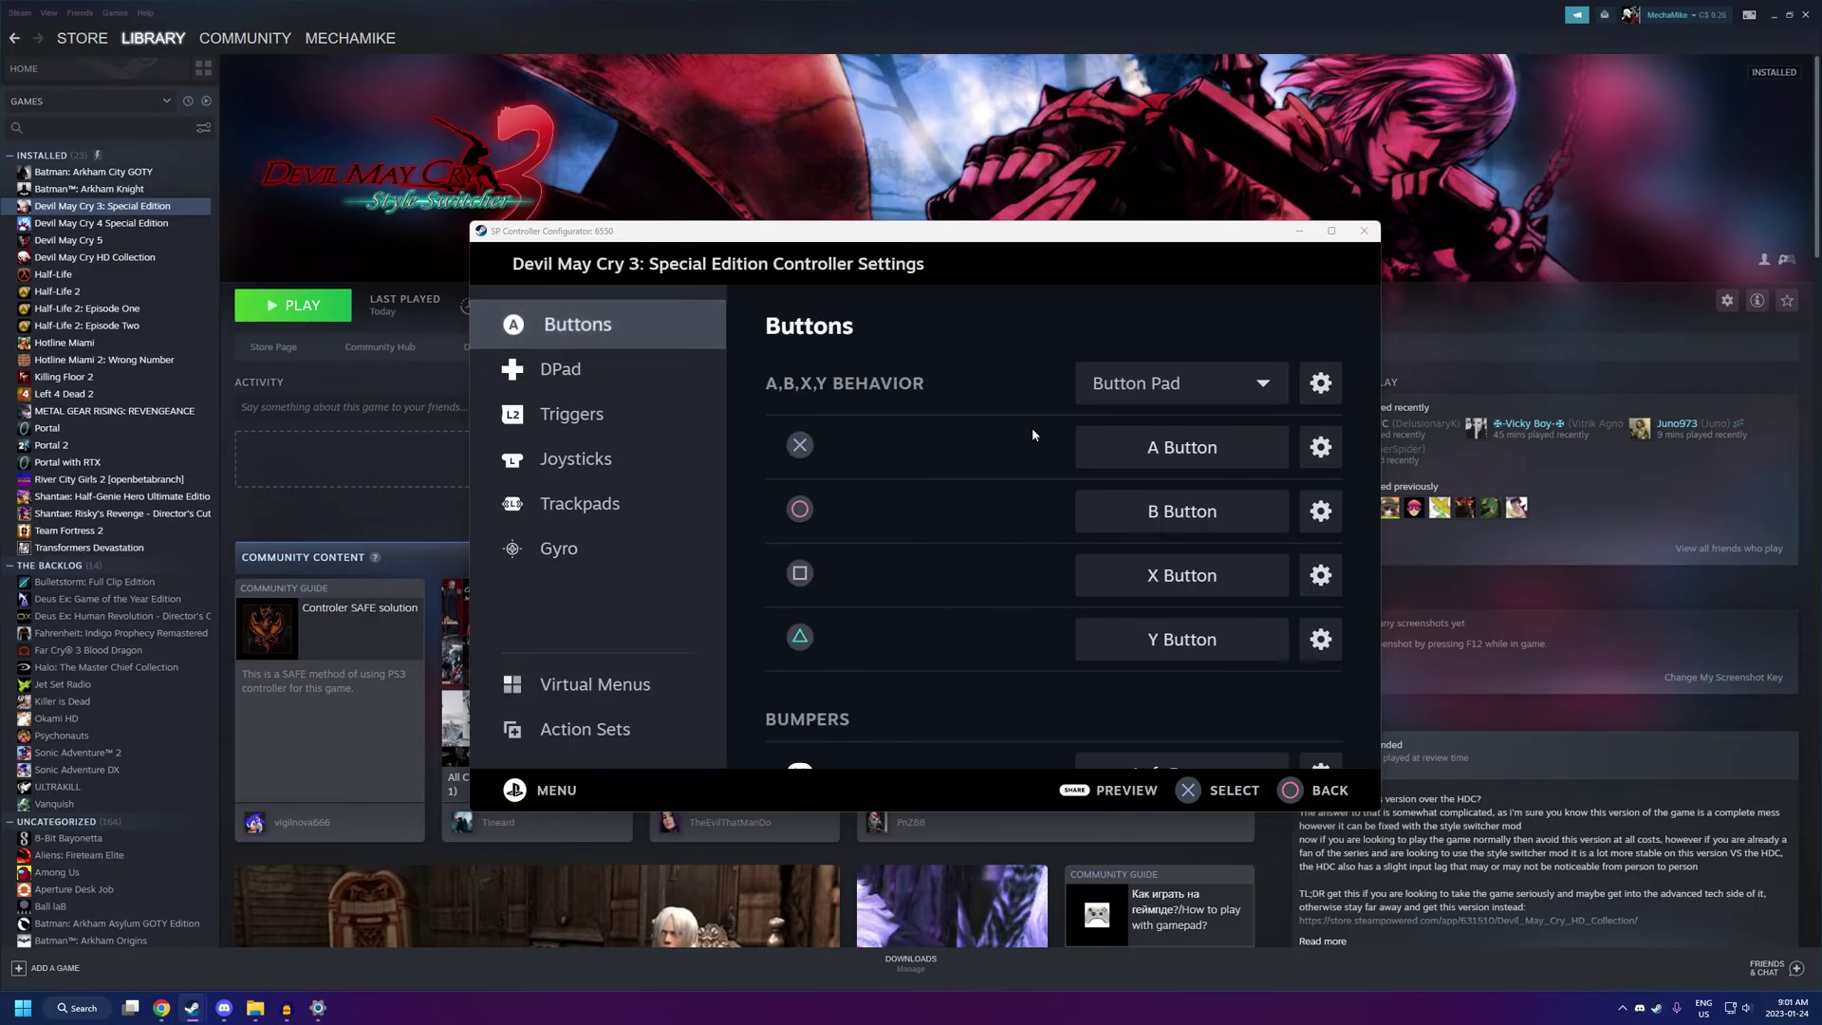
scroll(1003, 437, "down", 2)
scroll(1003, 436, "down", 2)
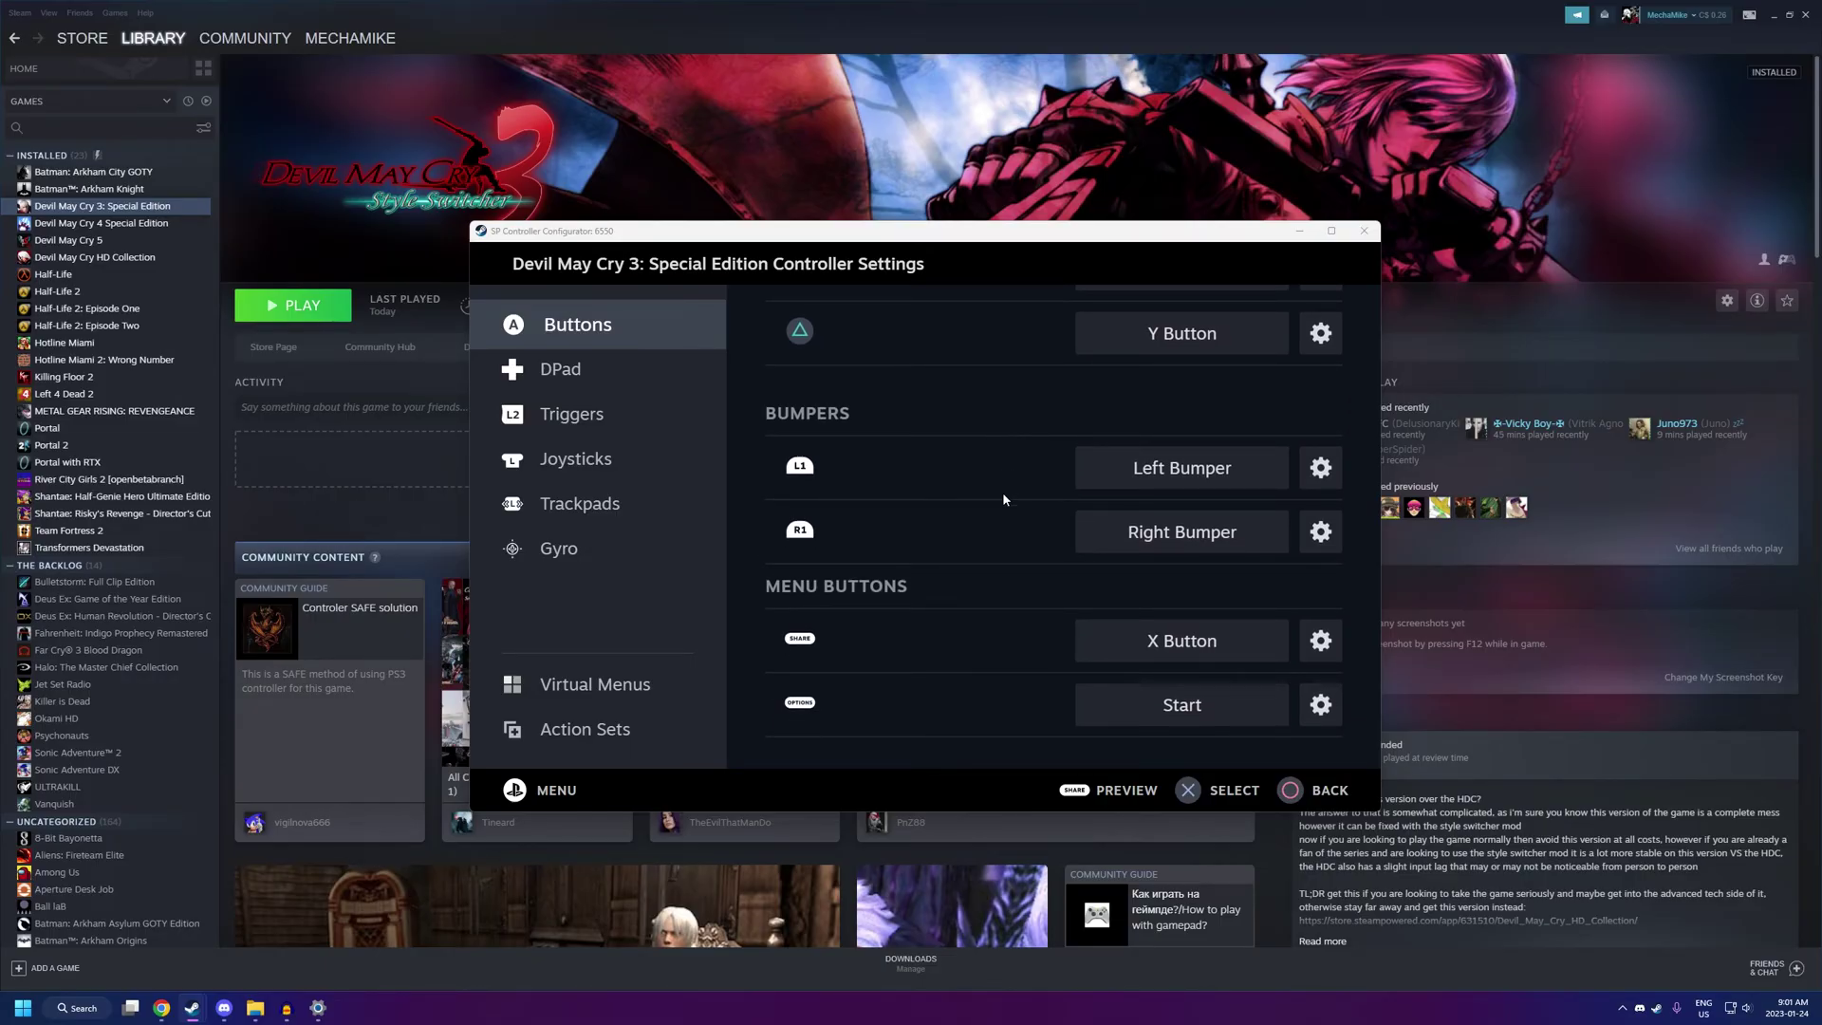
scroll(998, 518, "up", 4)
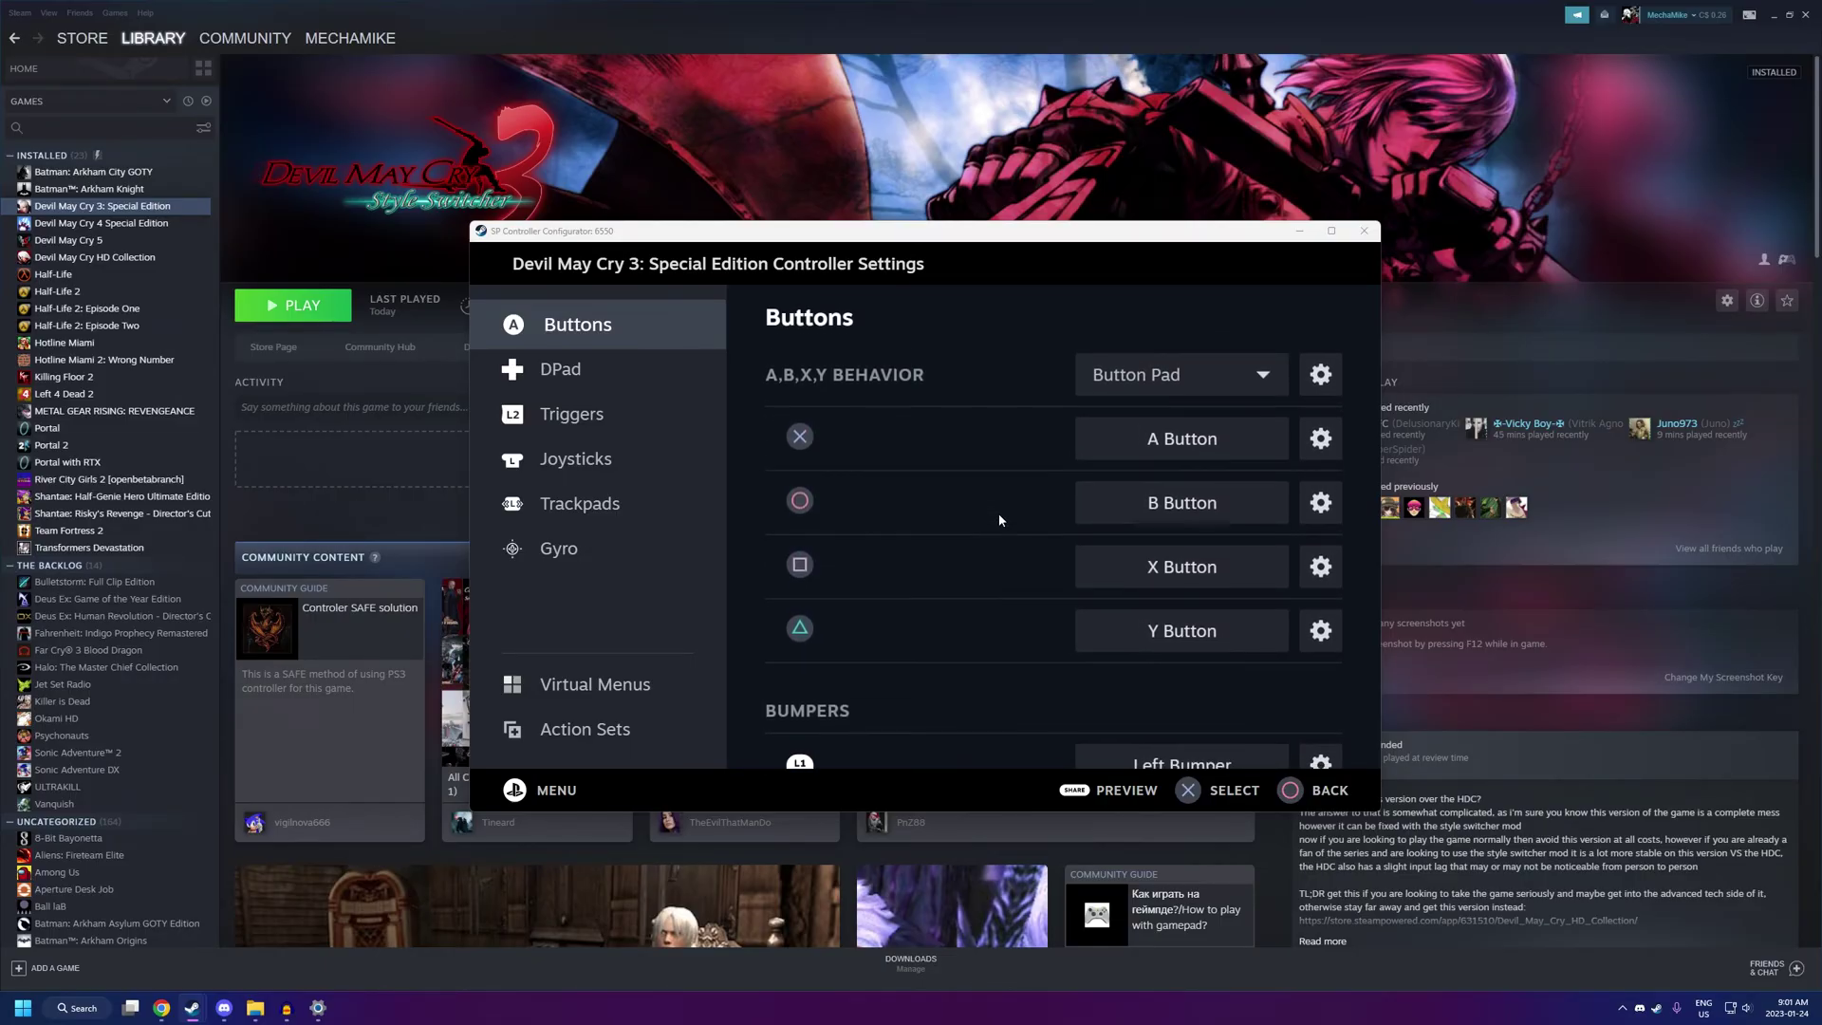
- Inspect the right trigger's full-pull key binding, assign the Q key to the left trigger's full pull, and close the controller settings
left_click(581, 415)
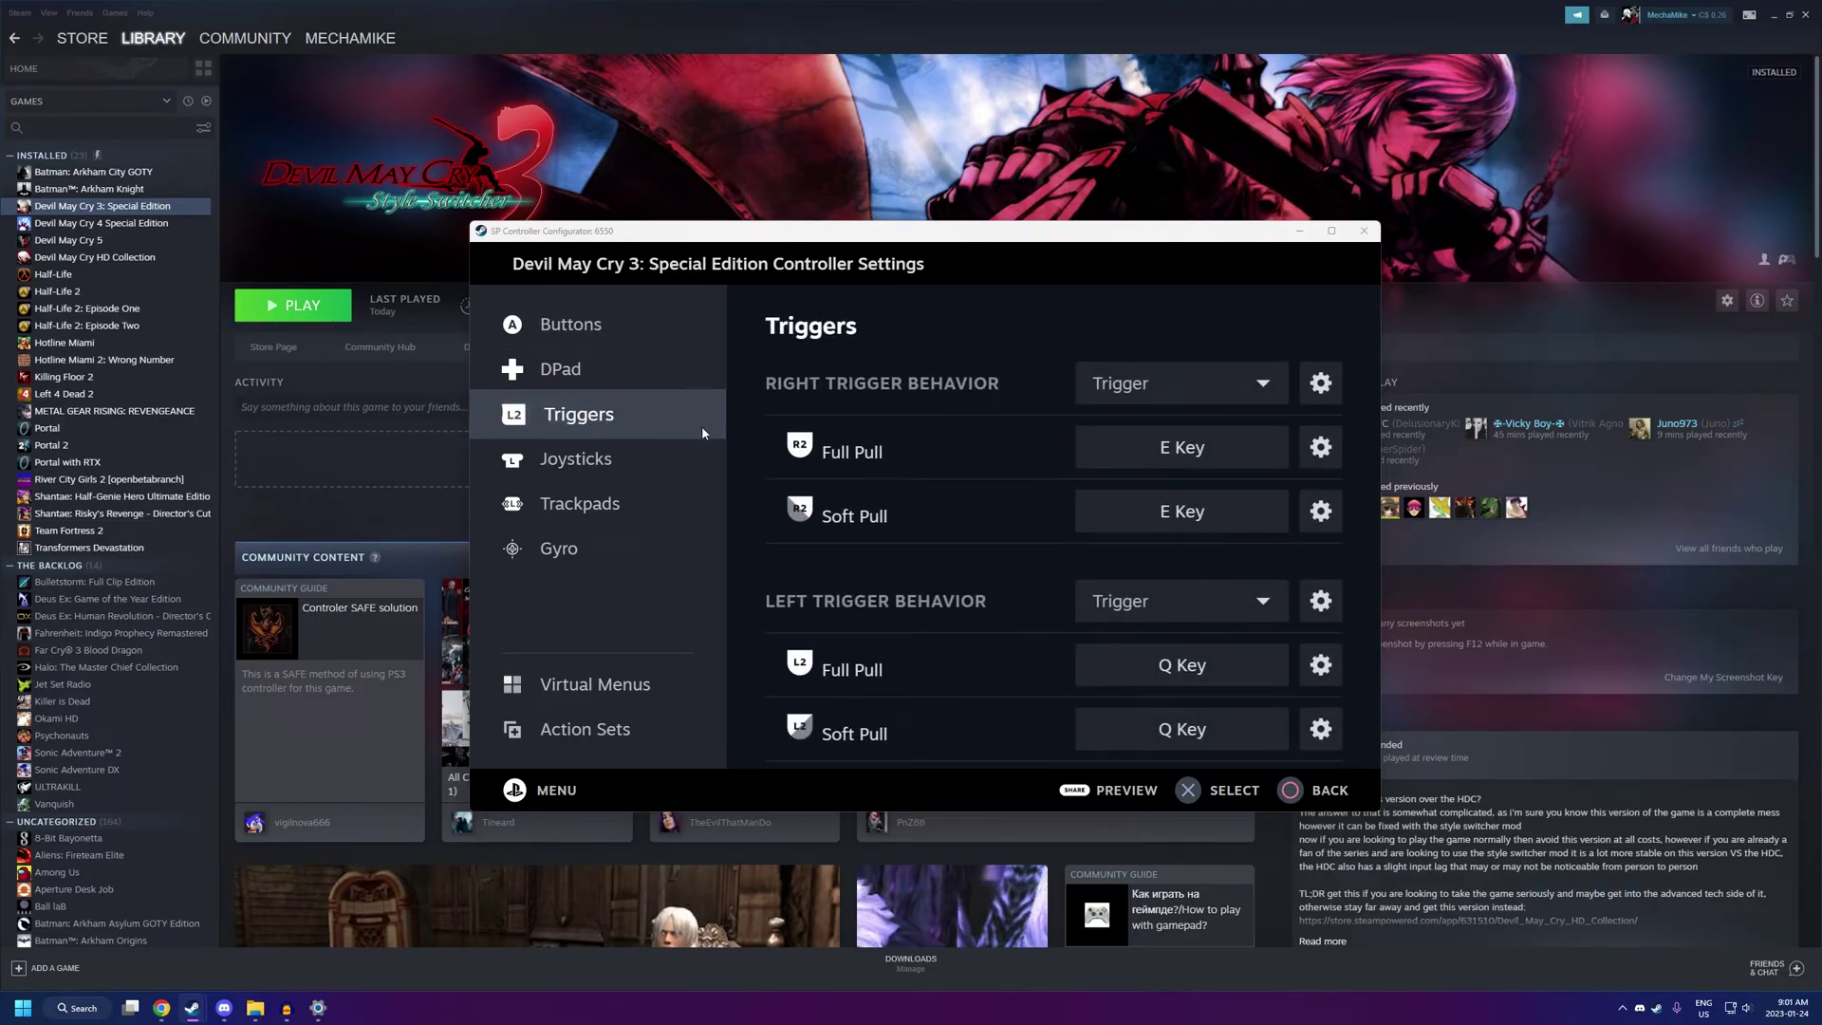
scroll(761, 438, "down", 1)
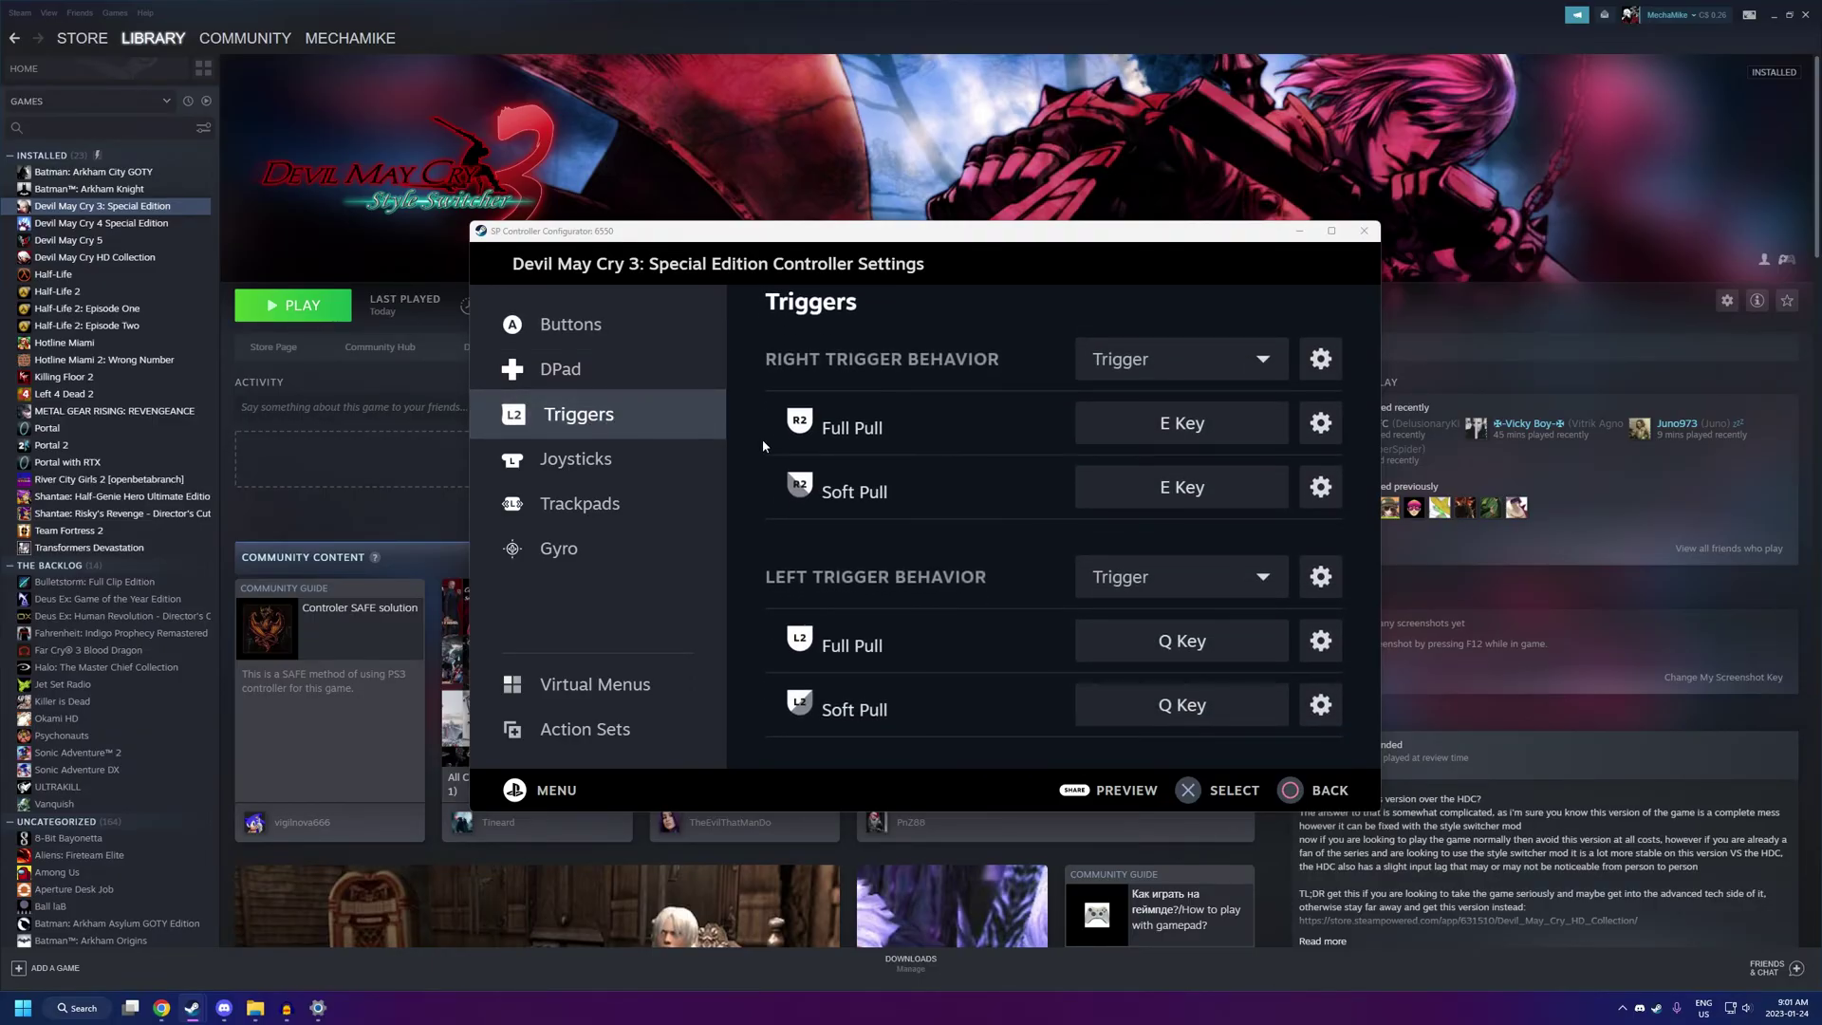
left_click(1180, 424)
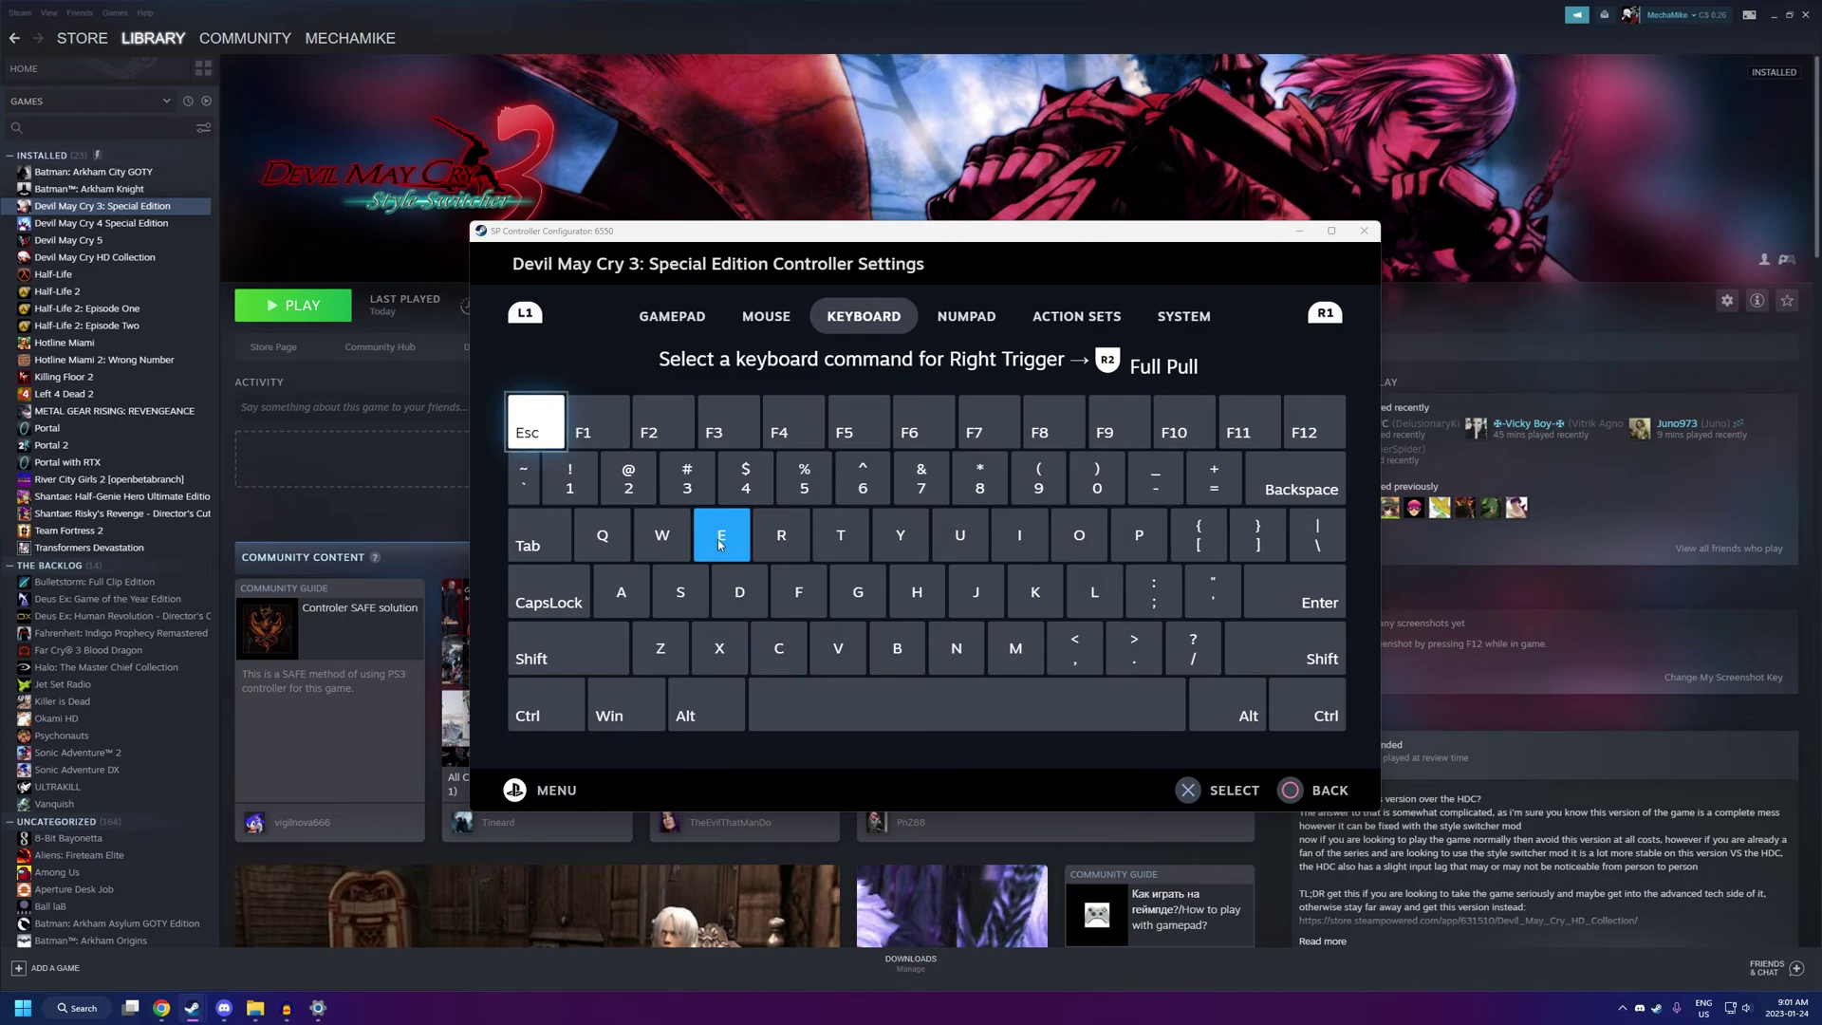
key("Escape")
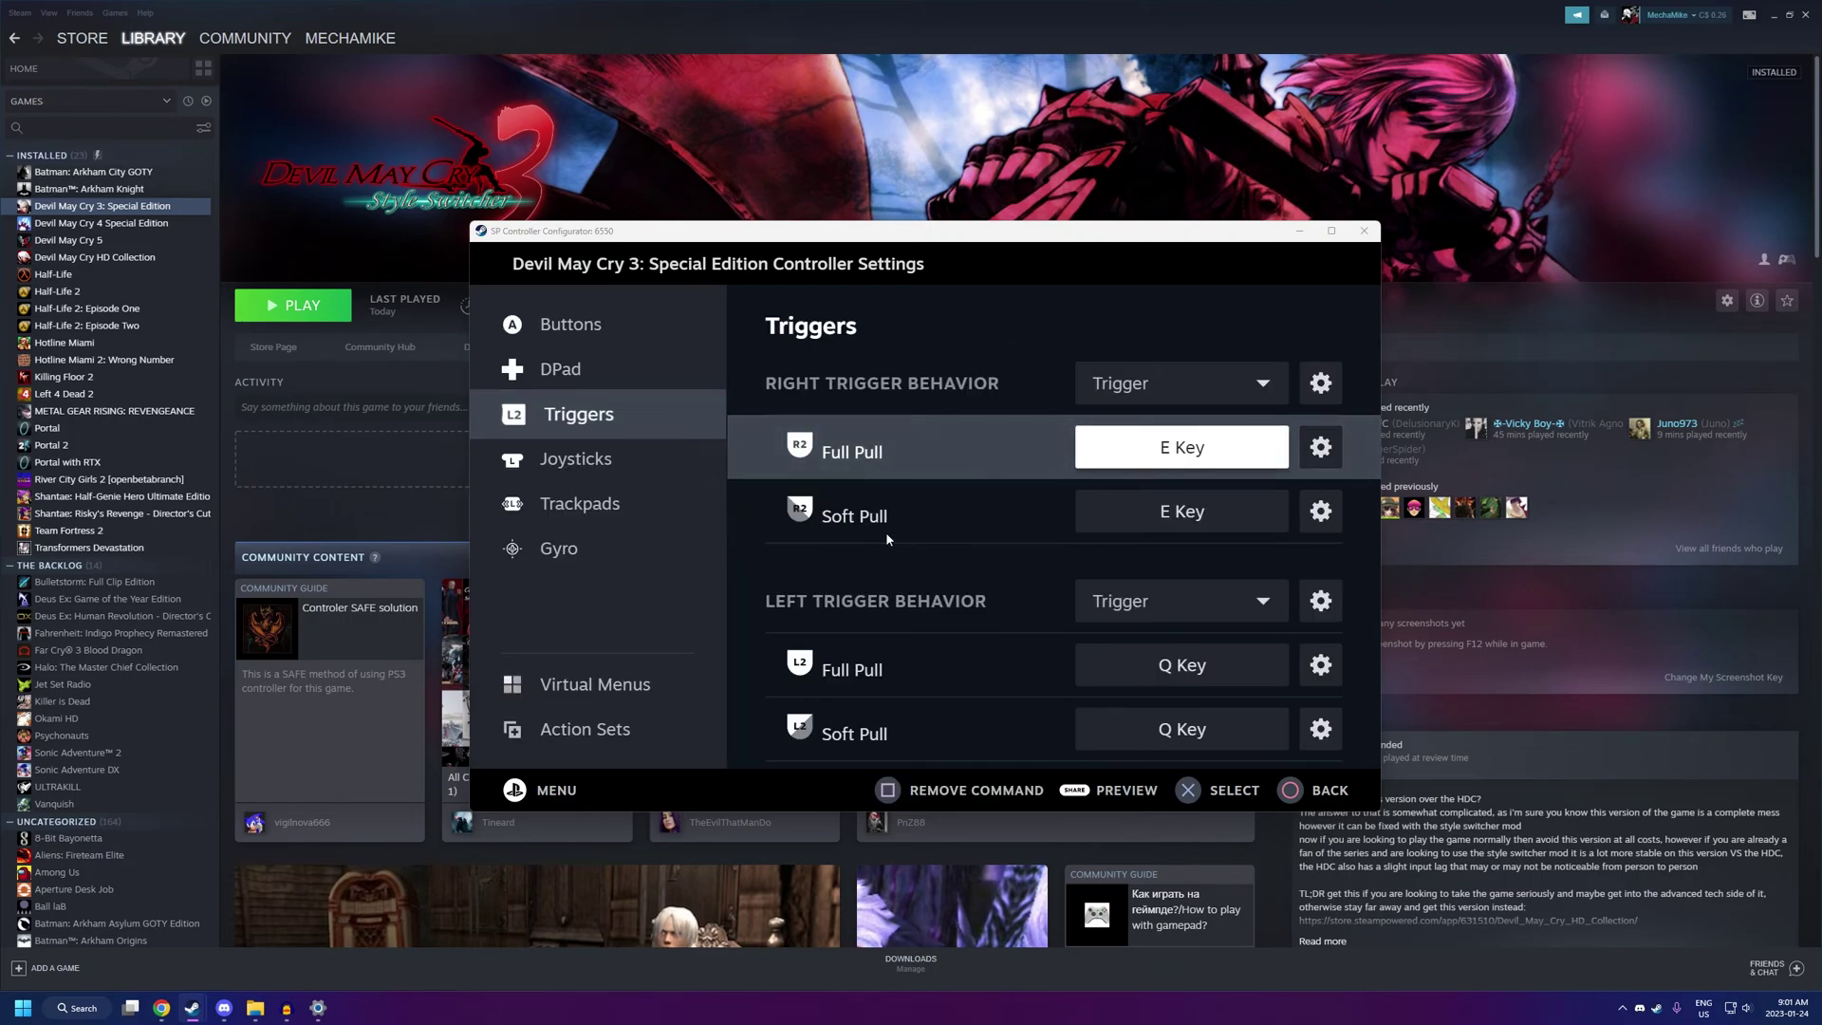
scroll(939, 537, "down", 1)
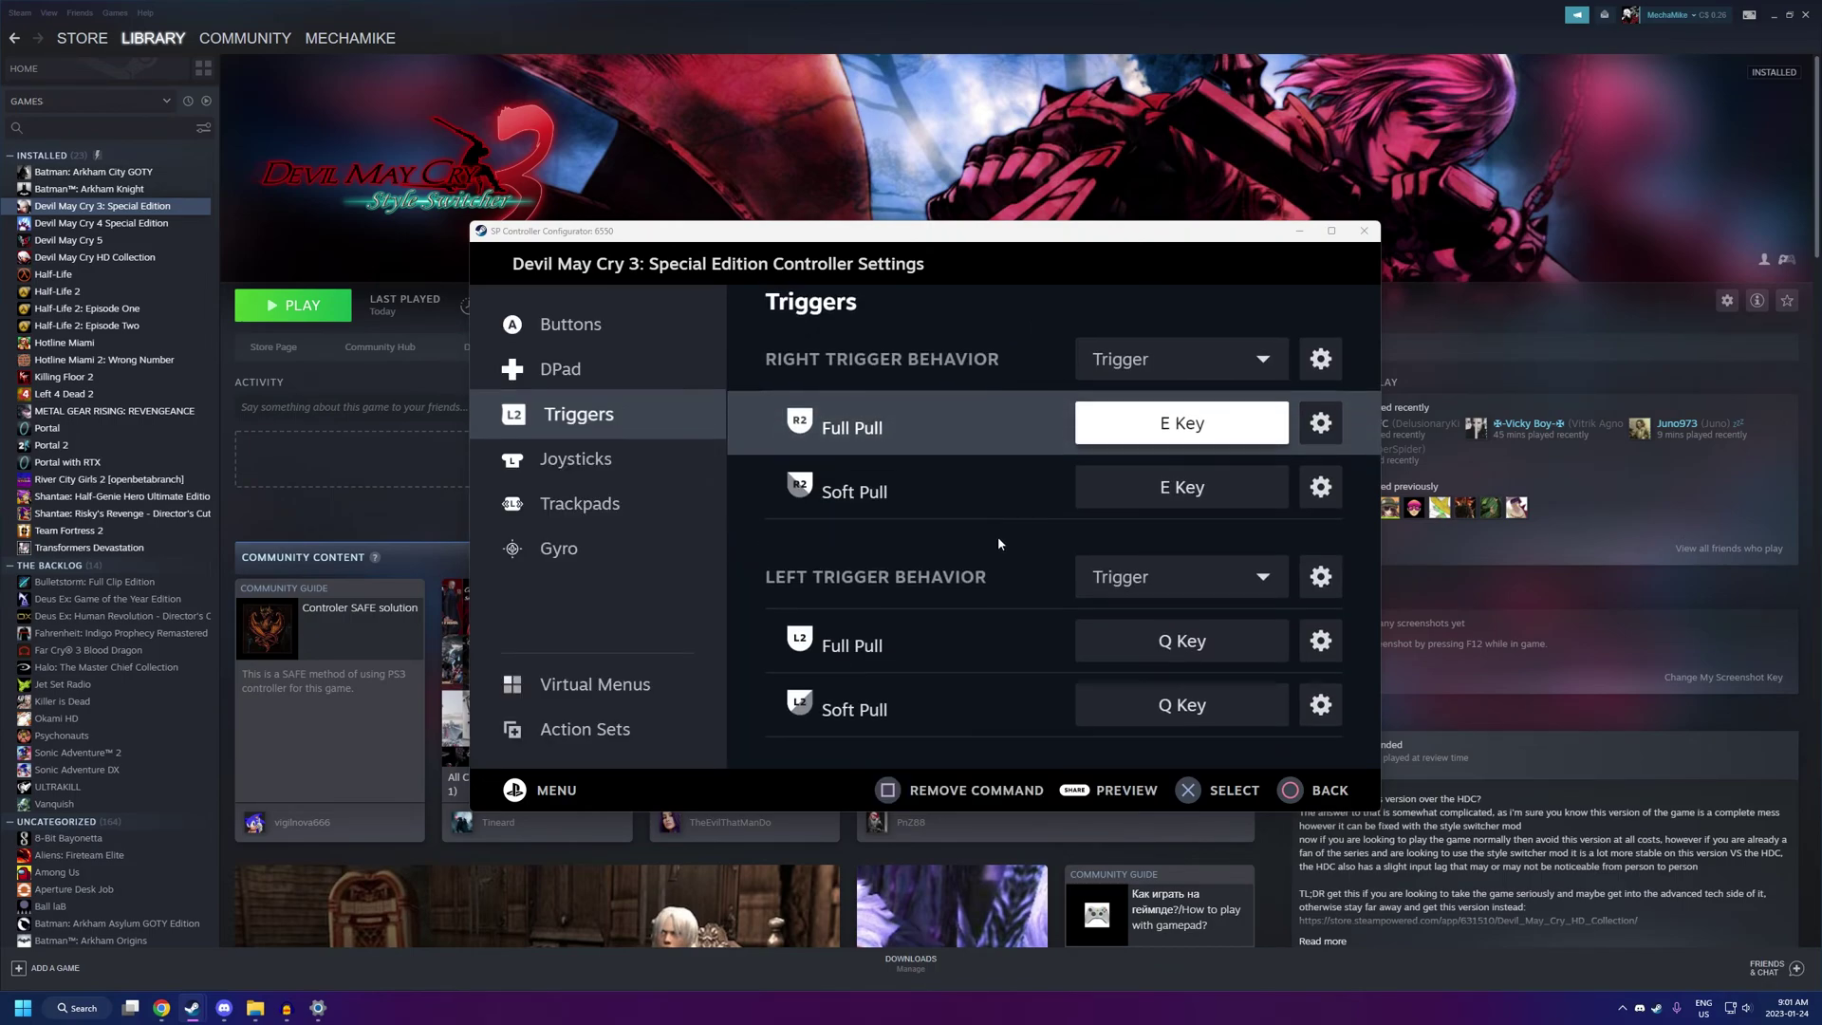
left_click(1177, 649)
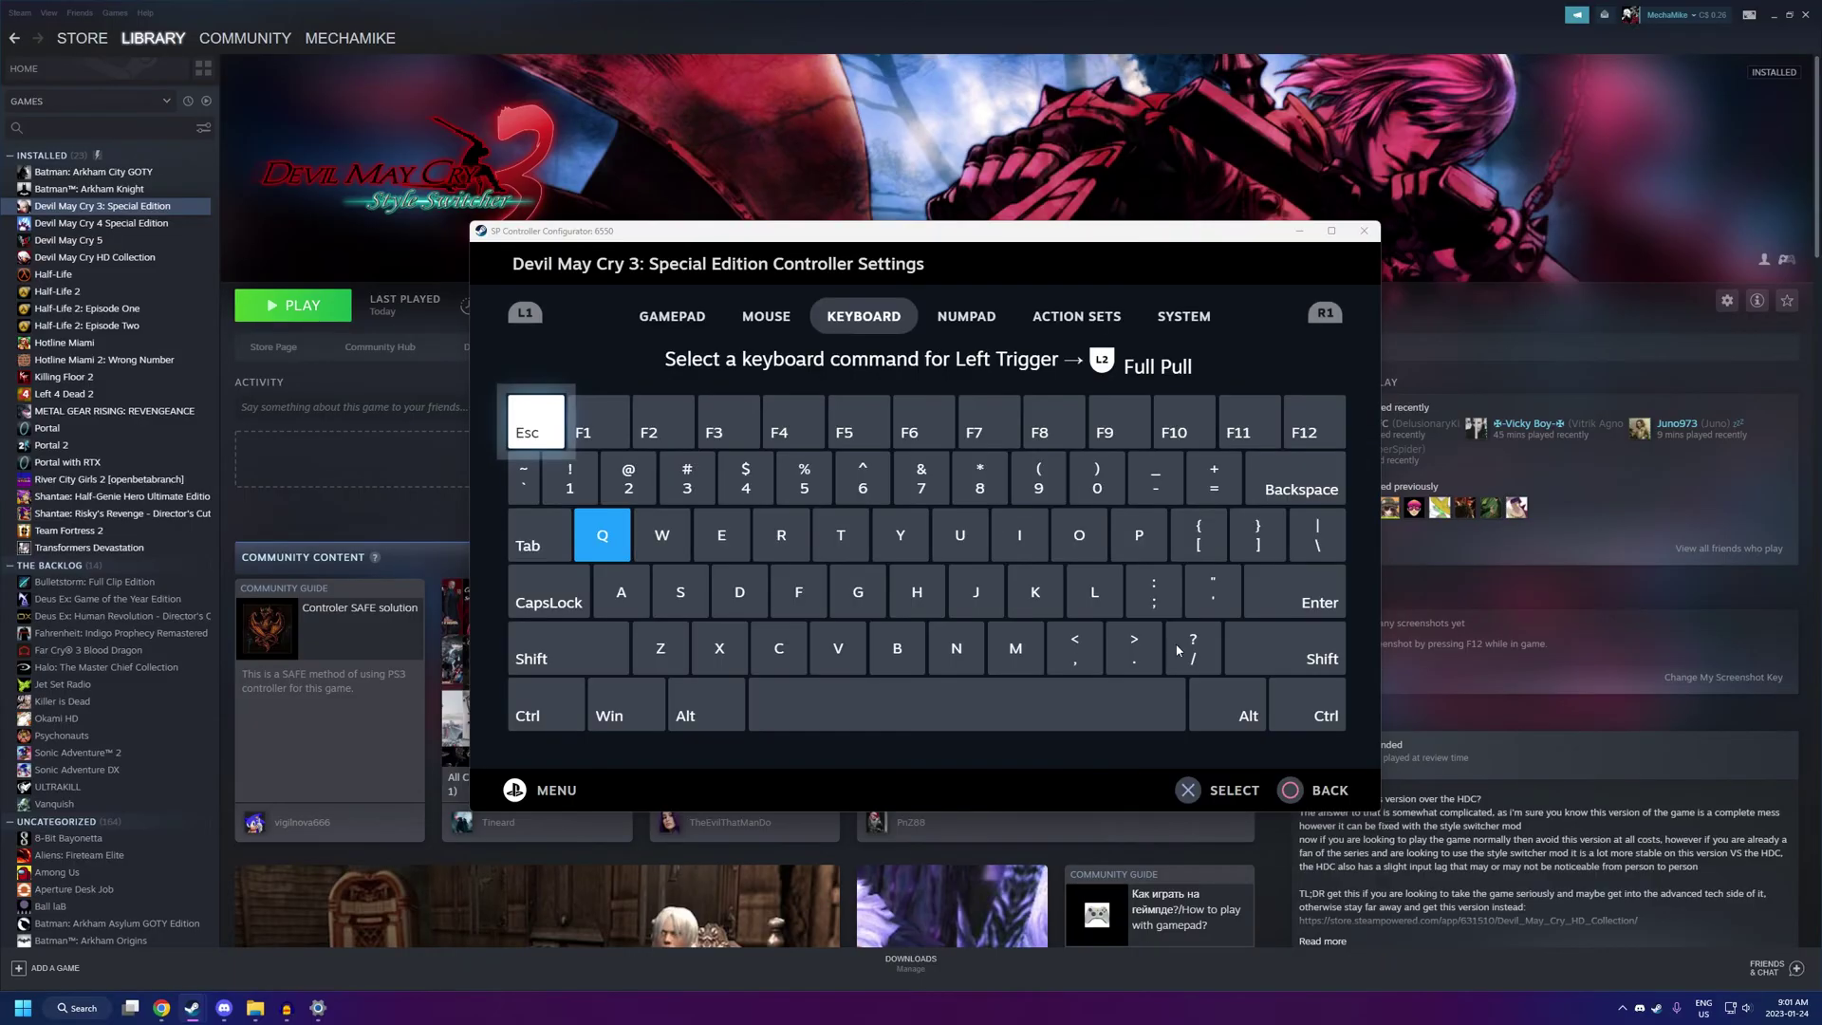
left_click(615, 546)
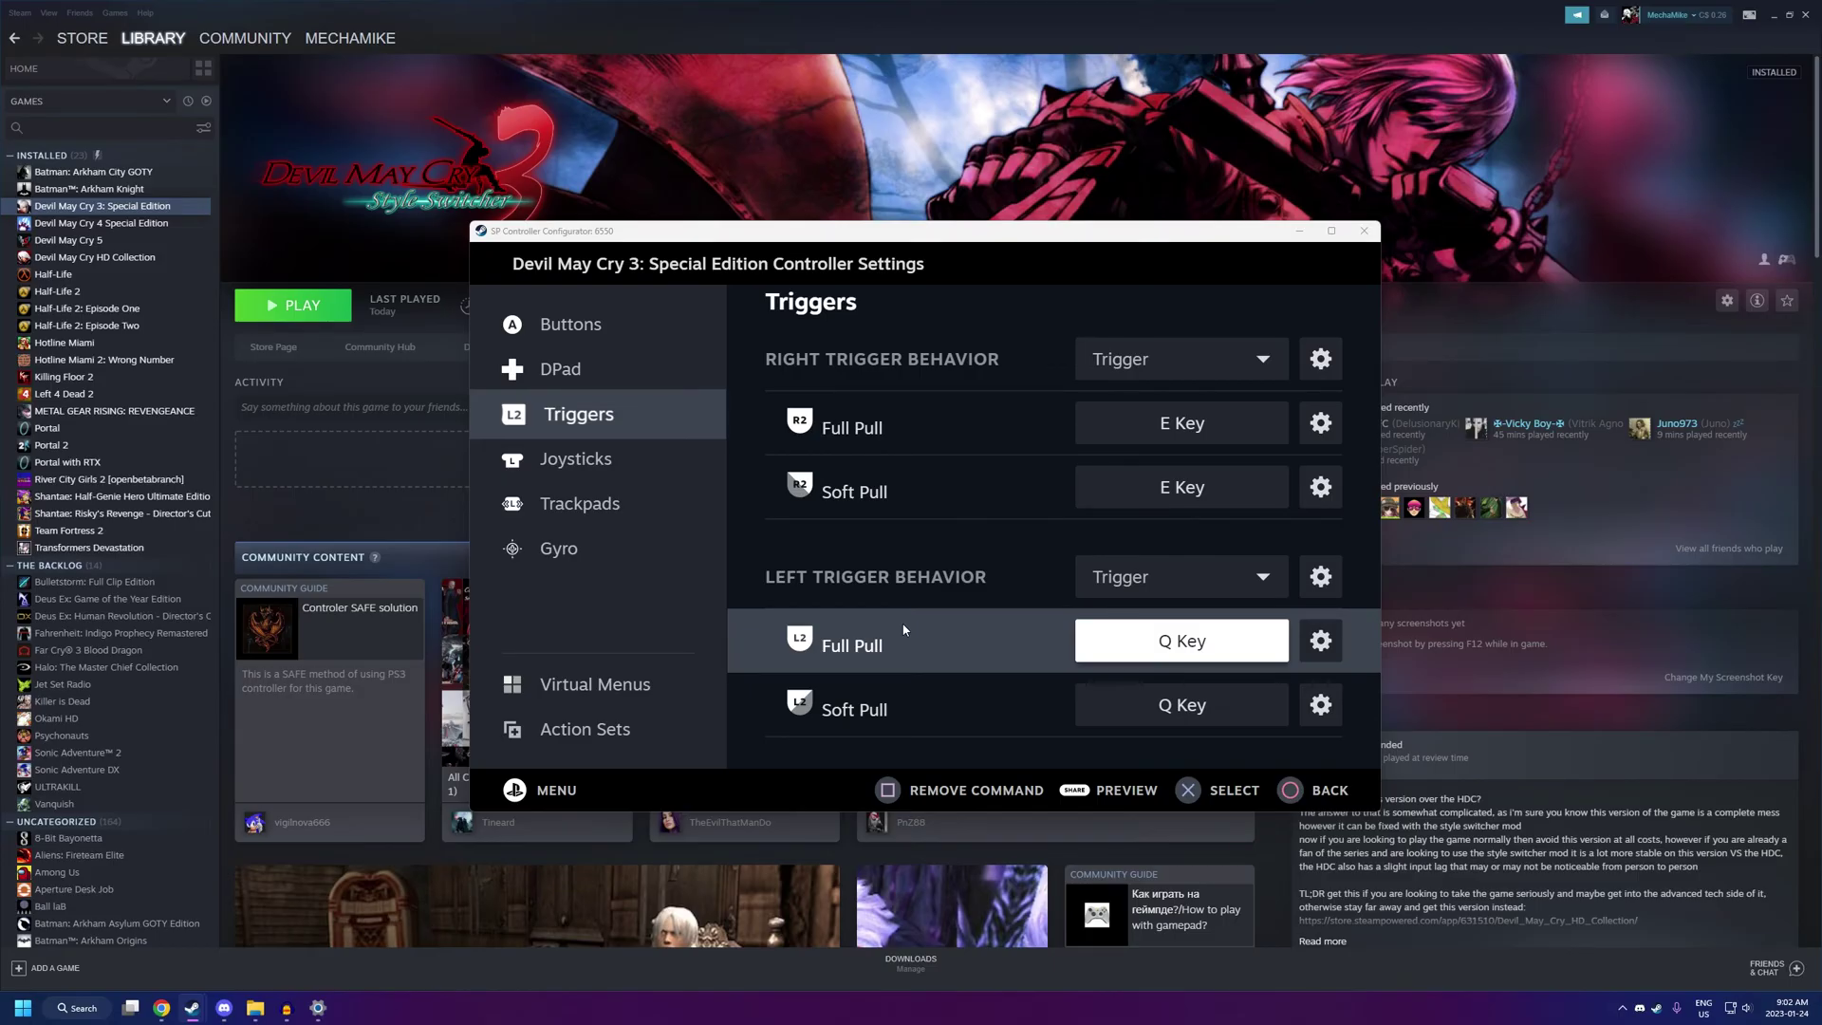
key("Escape")
key("Escape")
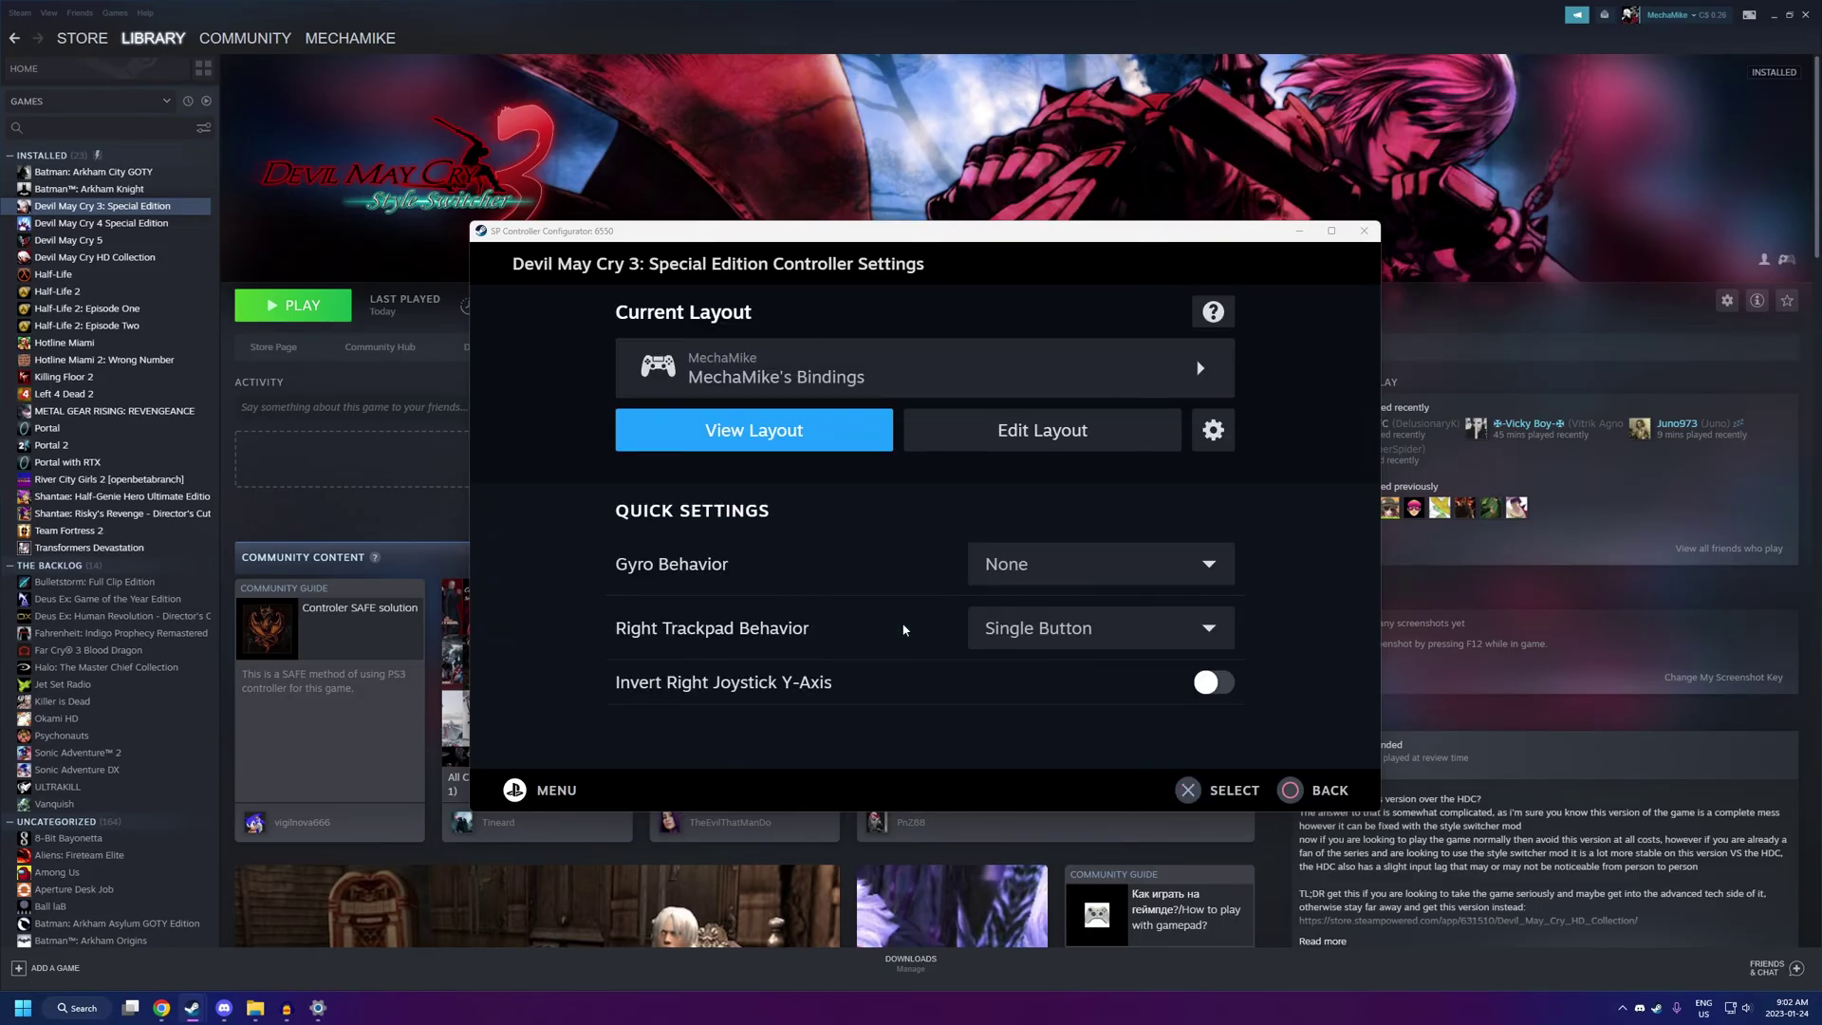
key("Escape")
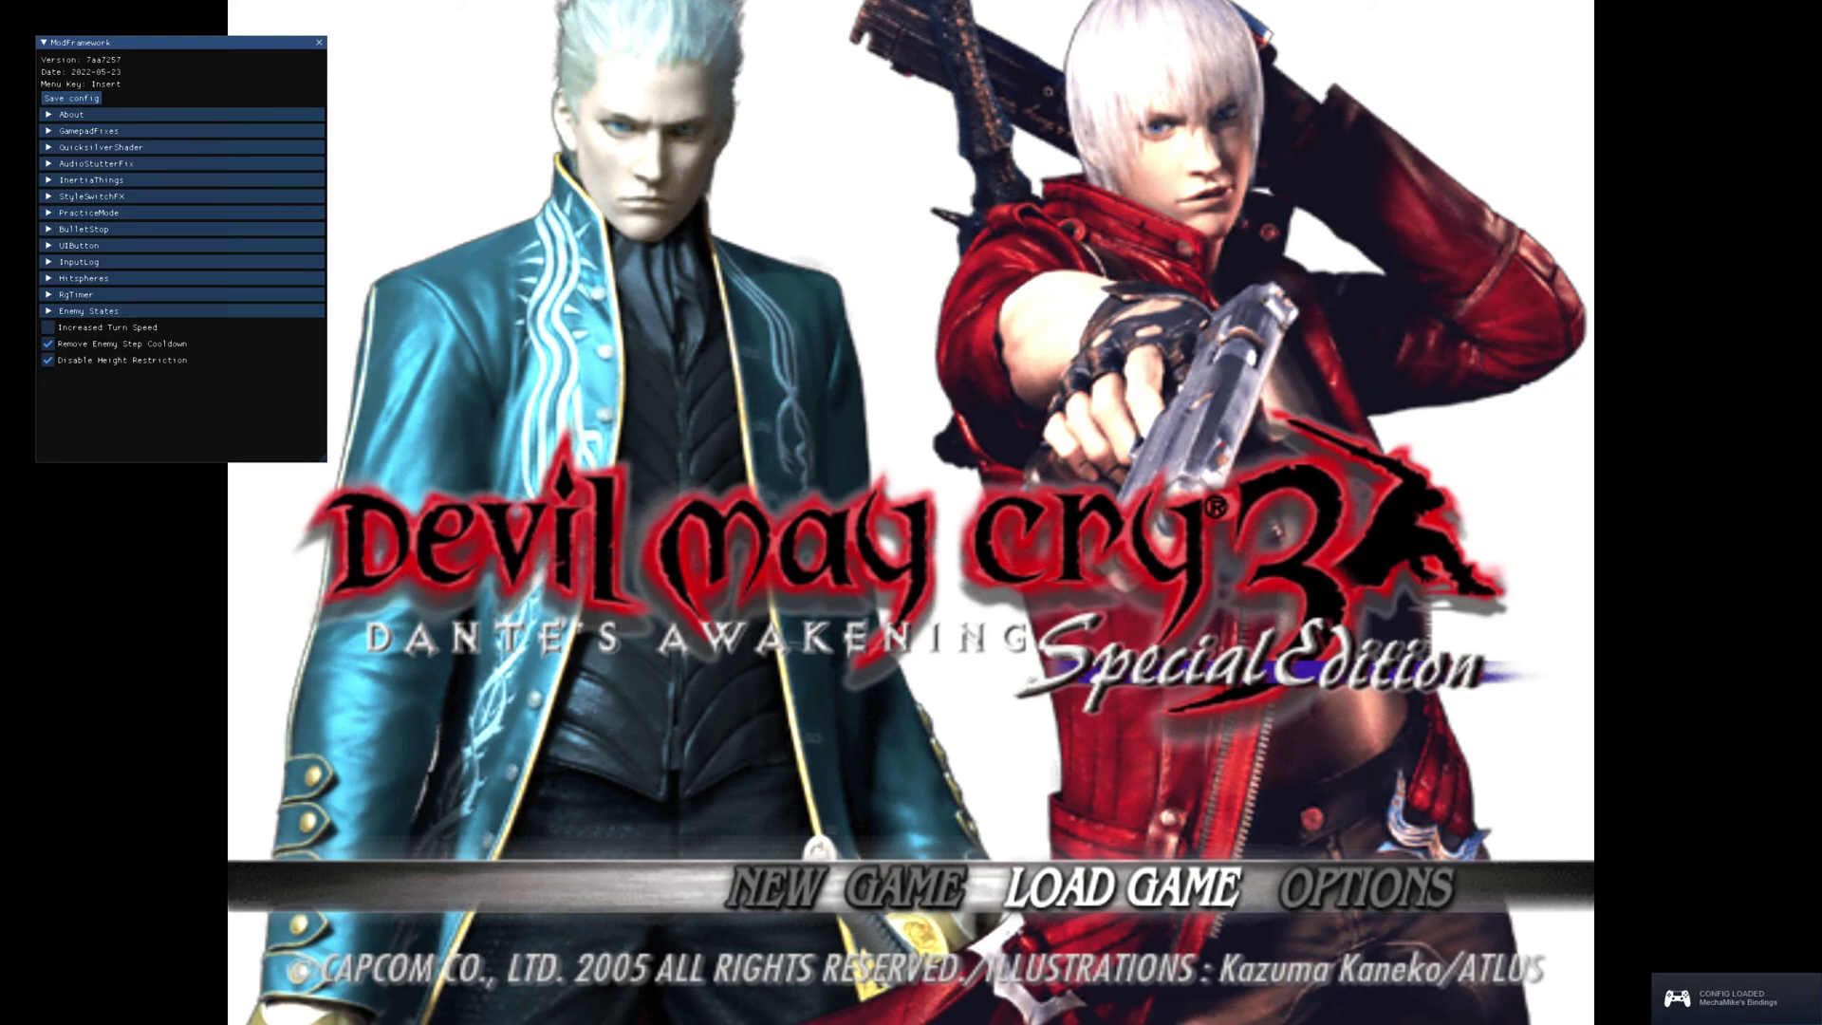
- Hide and show the ModFramework menu on the game's title screen
key("Insert")
key("Insert")
key("Insert")
key("Insert")
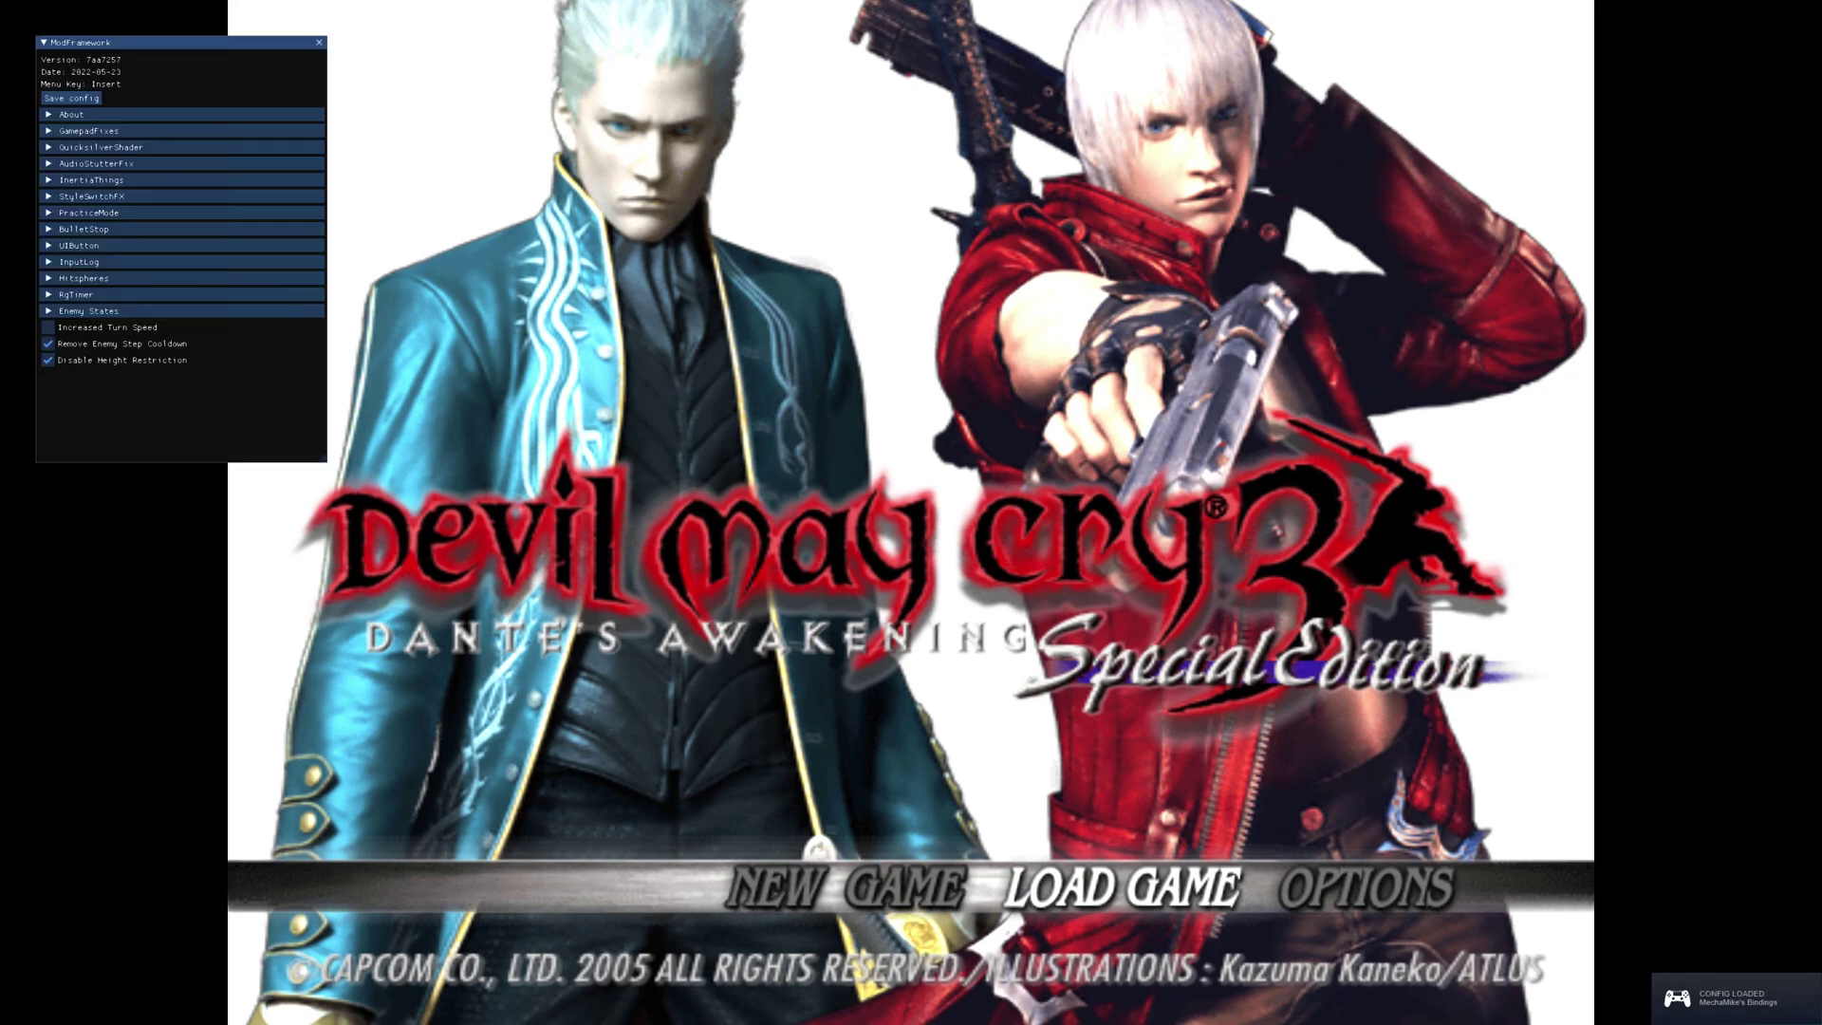